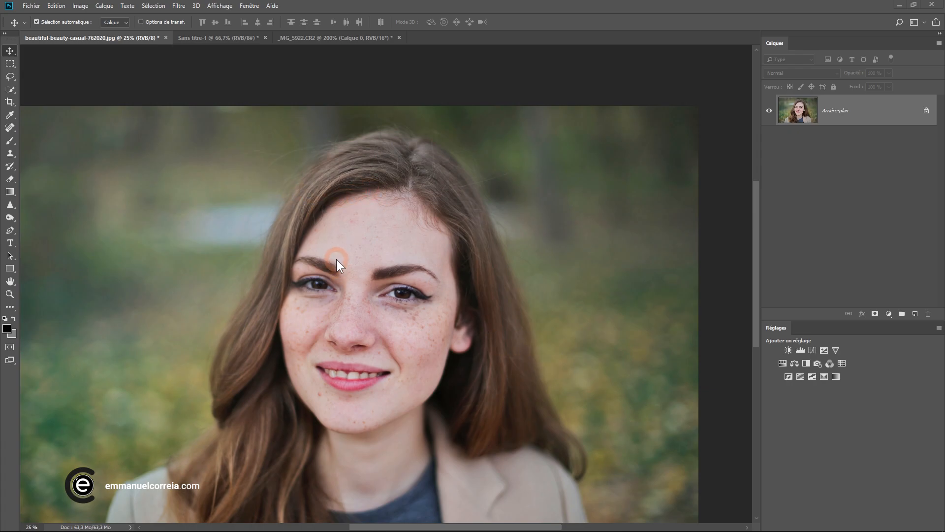
- Switch to the Sans titre-1 document with the white, grey and black bar and open the Accentuation filter
{"action": "left_click", "coordinate": [220, 38]}
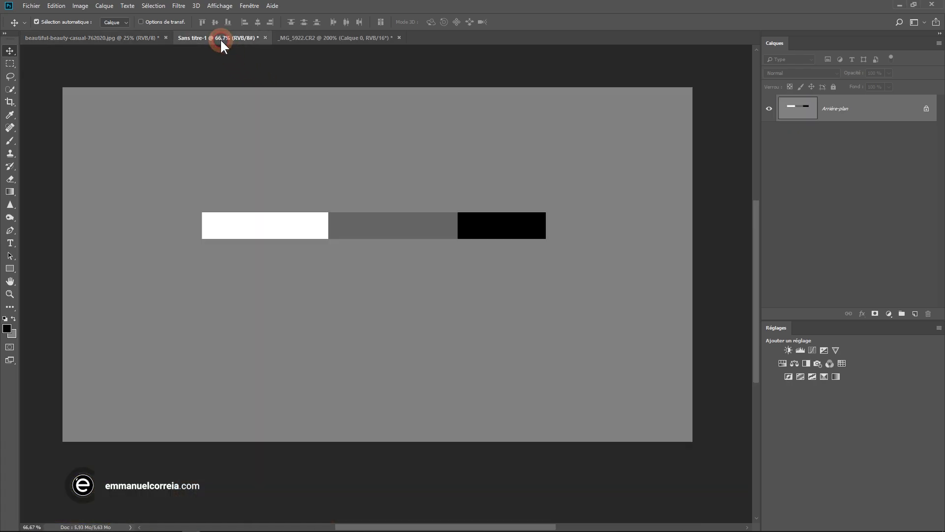
{"action": "left_click", "coordinate": [383, 242], "text": "ctrl"}
{"action": "left_click_drag", "start_coordinate": [383, 241], "coordinate": [395, 284]}
{"action": "left_click", "coordinate": [395, 284], "text": "ctrl"}
{"action": "left_click", "coordinate": [396, 284], "text": "alt"}
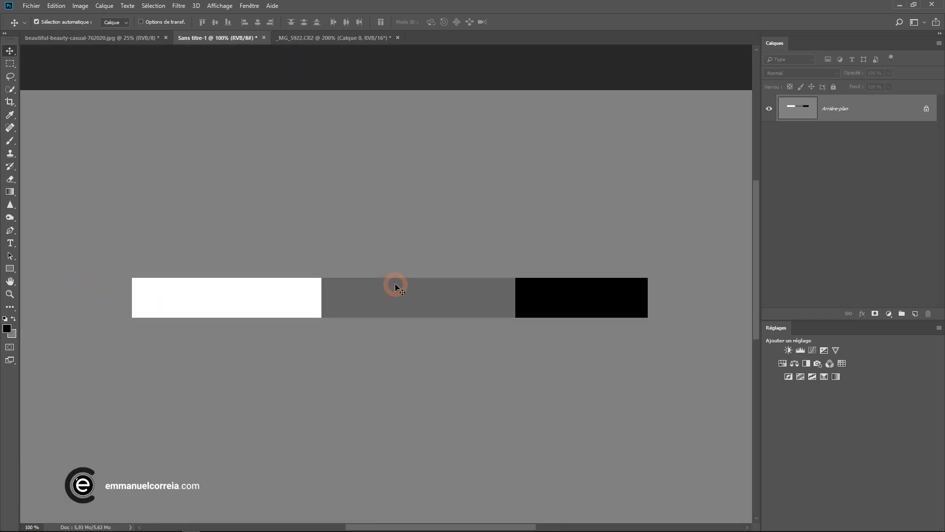
{"action": "left_click", "coordinate": [179, 6]}
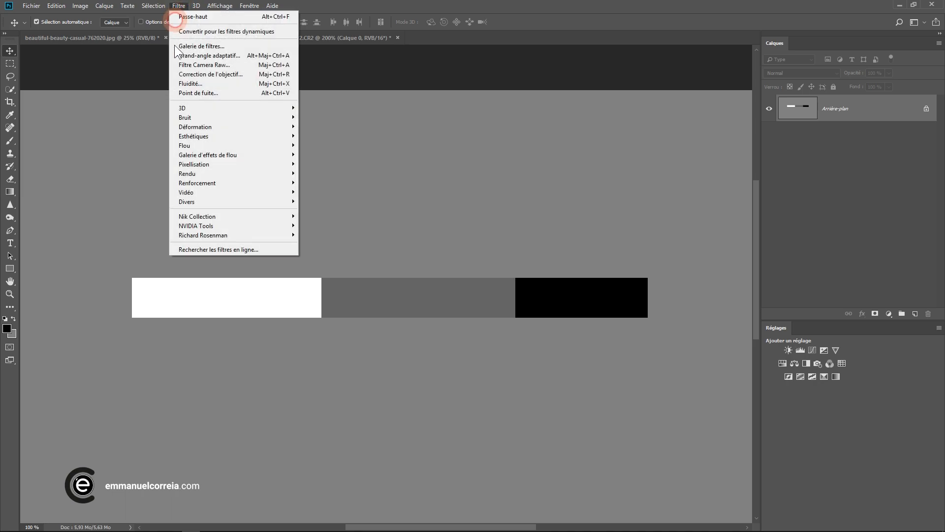
{"action": "mouse_move", "coordinate": [266, 183]}
{"action": "left_click", "coordinate": [331, 183]}
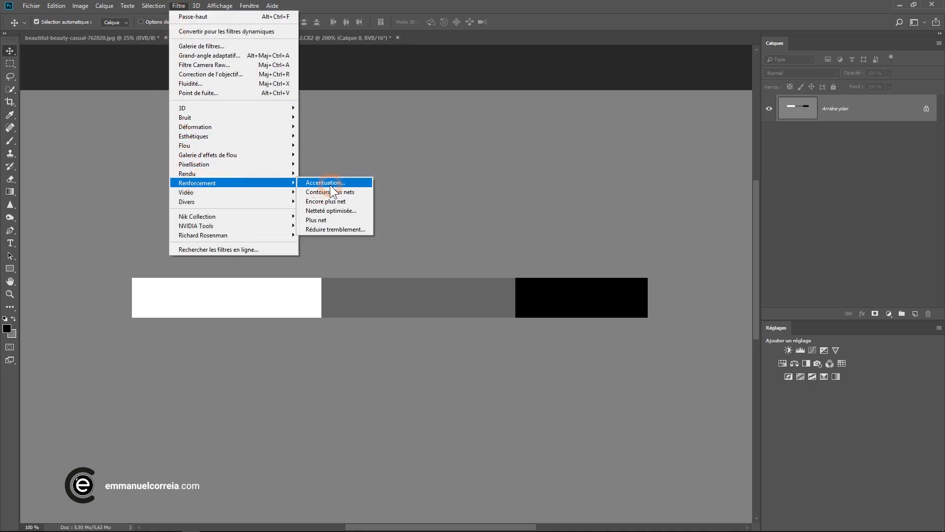
{"action": "left_click_drag", "start_coordinate": [660, 237], "coordinate": [505, 150]}
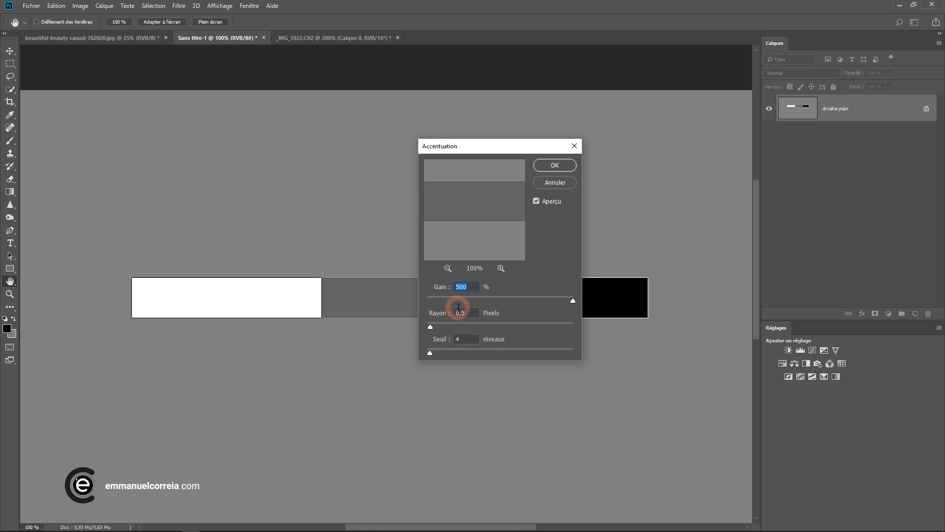
- Set the sharpening threshold (Seuil) to 0 levels and the radius (Rayon) to 0,1 pixels
{"action": "left_click_drag", "start_coordinate": [430, 353], "coordinate": [411, 355]}
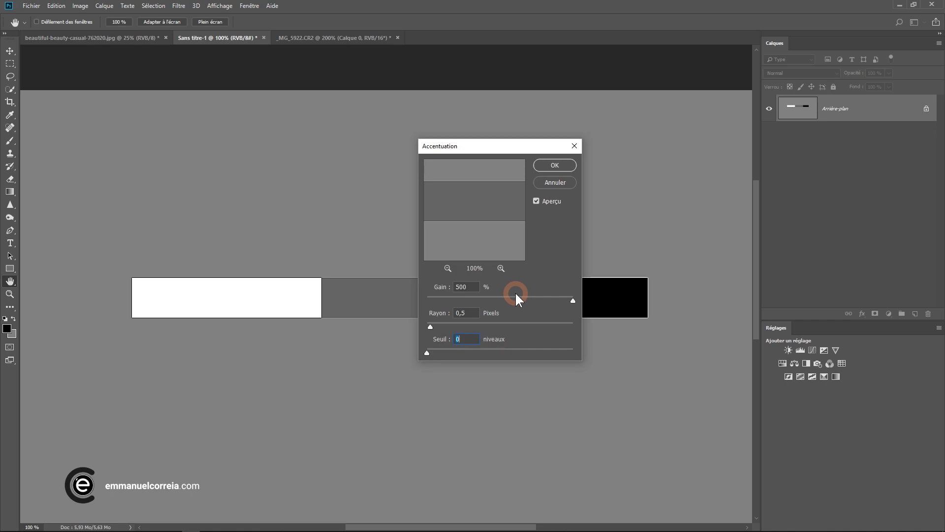
{"action": "left_click", "coordinate": [435, 324]}
{"action": "left_click_drag", "start_coordinate": [430, 326], "coordinate": [327, 308]}
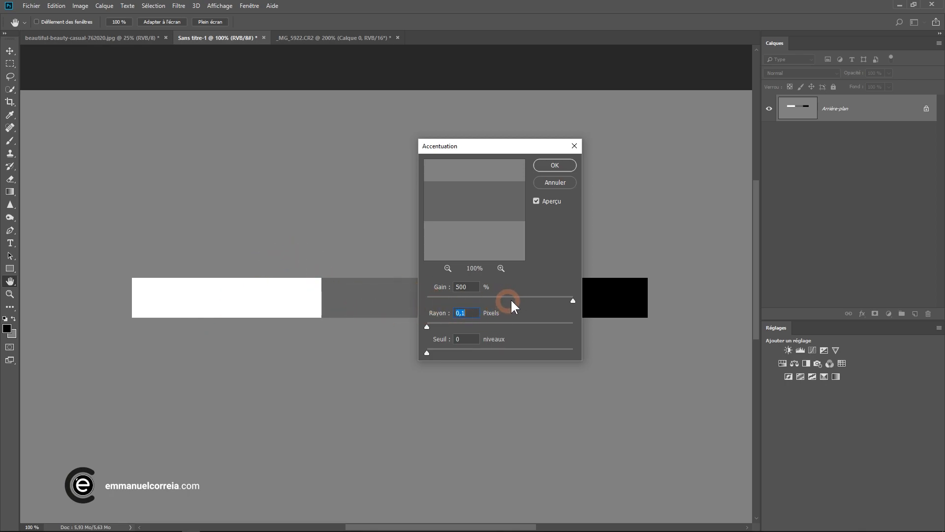
- Set the sharpening radius to 1 pixel with the border between the white and grey blocks in close view
{"action": "left_click", "coordinate": [359, 302], "text": "ctrl"}
{"action": "left_click", "coordinate": [307, 281], "text": "ctrl"}
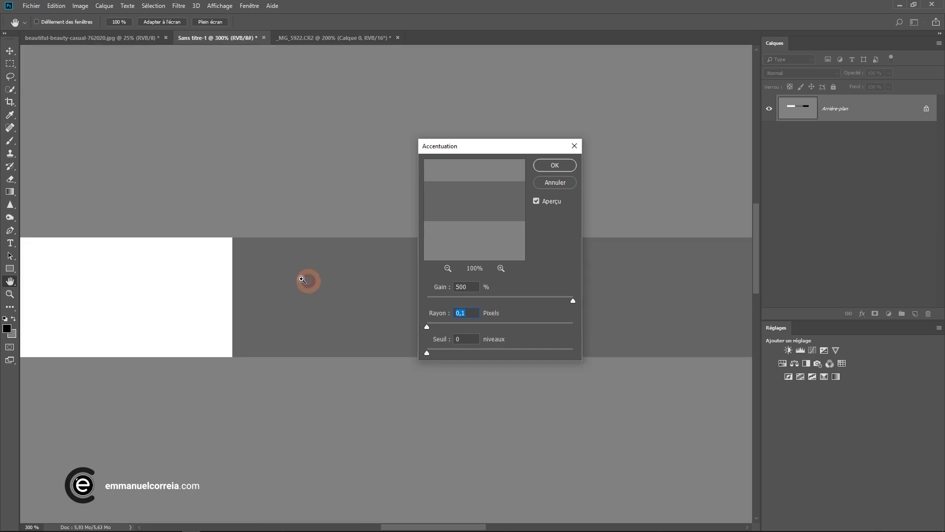
{"action": "left_click", "coordinate": [306, 280], "text": "ctrl"}
{"action": "left_click_drag", "start_coordinate": [257, 270], "coordinate": [320, 289]}
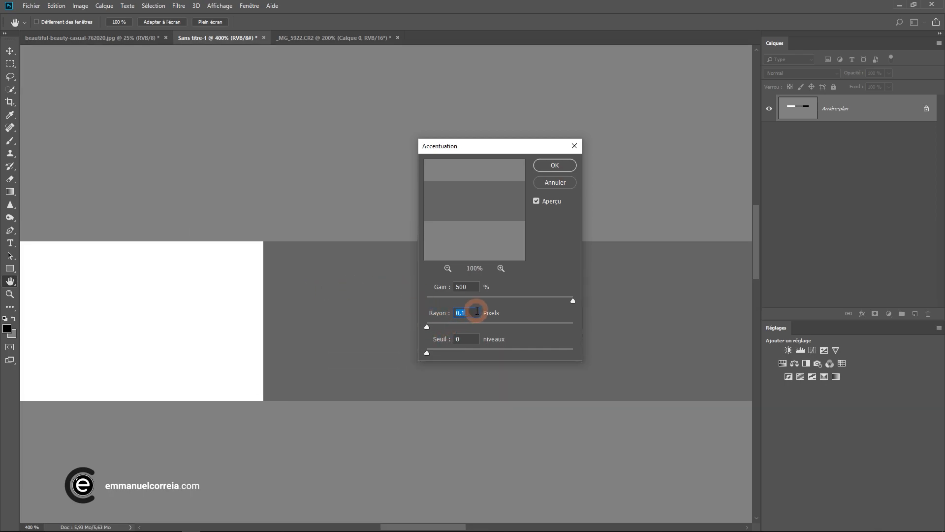
{"action": "type", "text": "1"}
{"action": "key", "text": "Tab"}
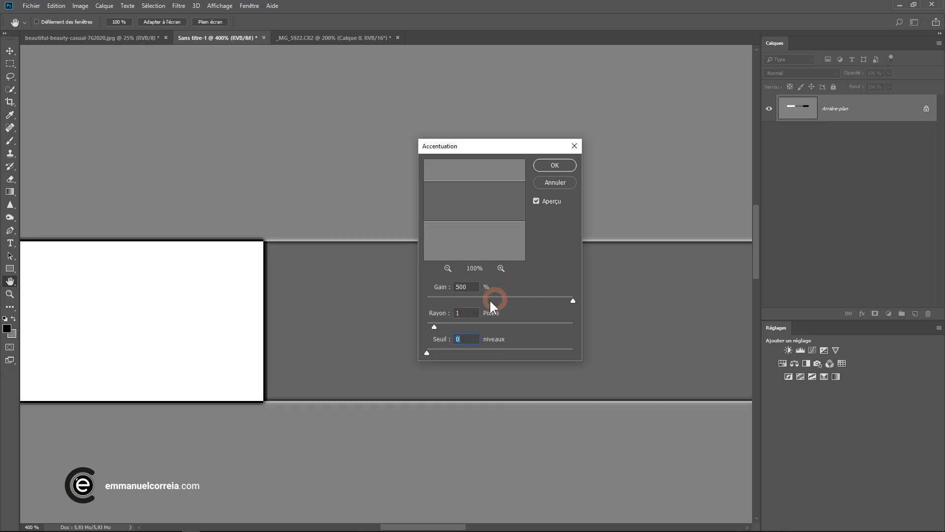
- Examine at 3200% the pixels along the upper corner where the white block meets the grey block
{"action": "left_click_drag", "start_coordinate": [243, 285], "coordinate": [213, 295]}
{"action": "left_click", "coordinate": [262, 271], "text": "ctrl"}
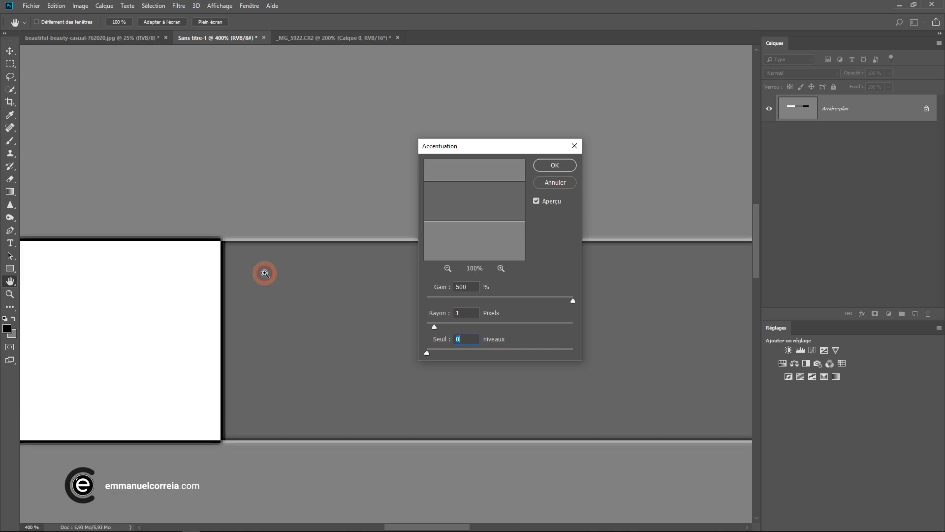
{"action": "left_click", "coordinate": [264, 272], "text": "ctrl"}
{"action": "left_click", "coordinate": [264, 273], "text": "ctrl"}
{"action": "left_click", "coordinate": [265, 272], "text": "ctrl"}
{"action": "left_click", "coordinate": [264, 272], "text": "ctrl"}
{"action": "left_click", "coordinate": [226, 222], "text": "ctrl"}
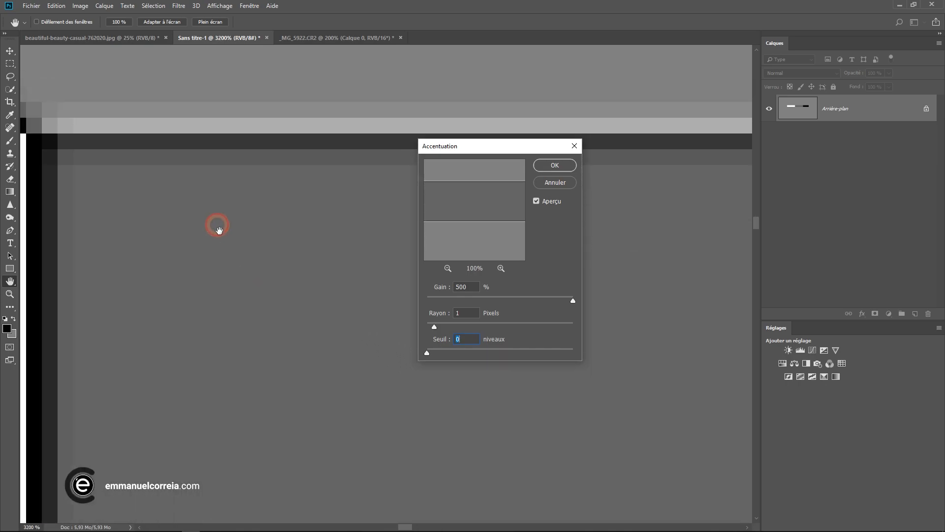
{"action": "left_click_drag", "start_coordinate": [213, 215], "coordinate": [264, 308]}
{"action": "left_click_drag", "start_coordinate": [242, 218], "coordinate": [243, 274]}
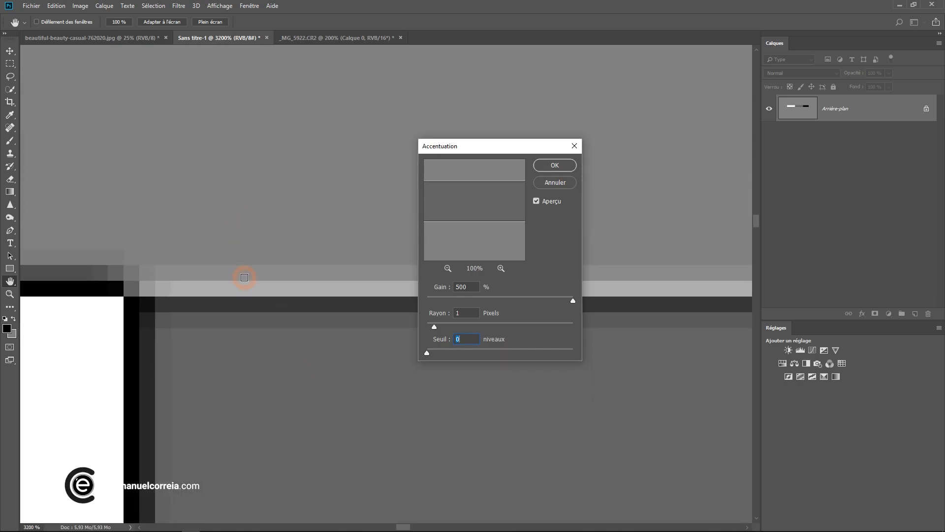
- Compare the white and grey blocks' edges with the sharpening preview switched off and on
{"action": "left_click", "coordinate": [537, 201]}
{"action": "left_click", "coordinate": [537, 200]}
{"action": "left_click", "coordinate": [538, 200]}
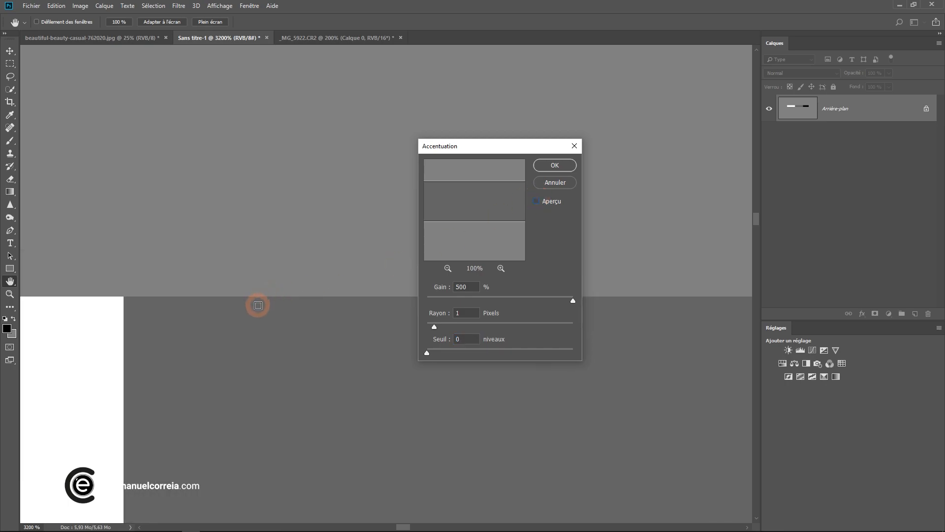
{"action": "left_click", "coordinate": [537, 200]}
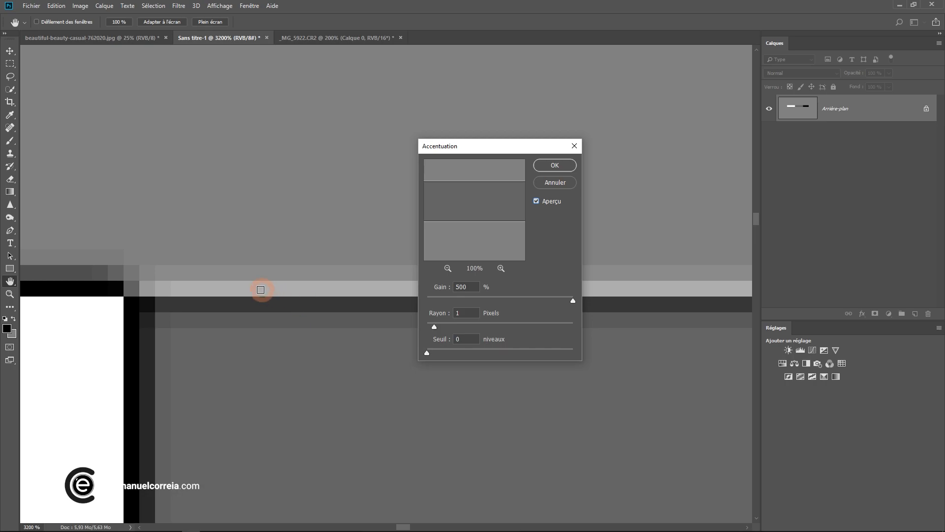
{"action": "left_click", "coordinate": [536, 201]}
{"action": "left_click", "coordinate": [552, 202]}
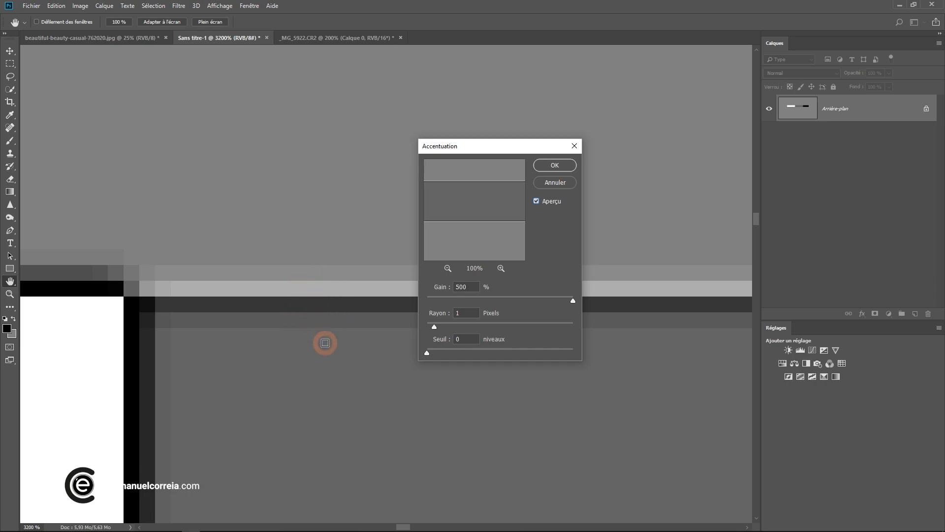
{"action": "scroll", "coordinate": [225, 364], "scroll_direction": "down", "scroll_amount": 3}
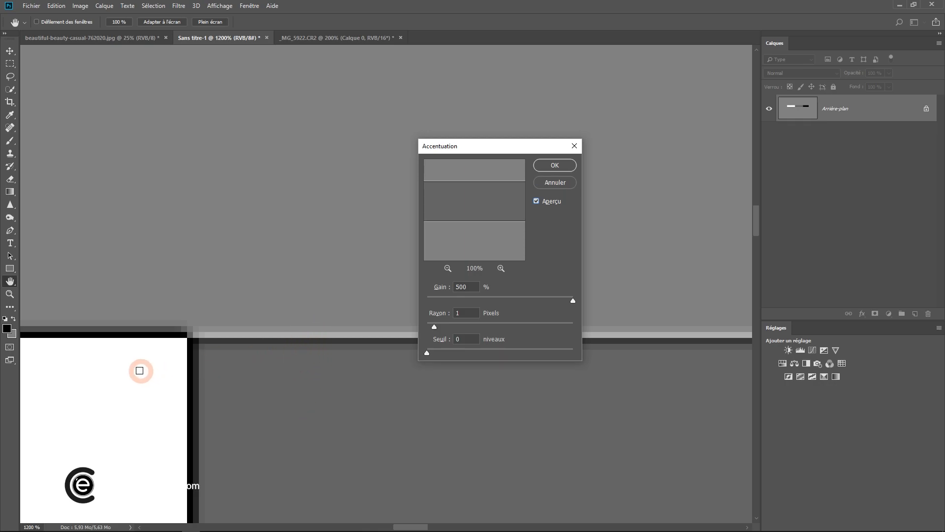
{"action": "key", "text": "p"}
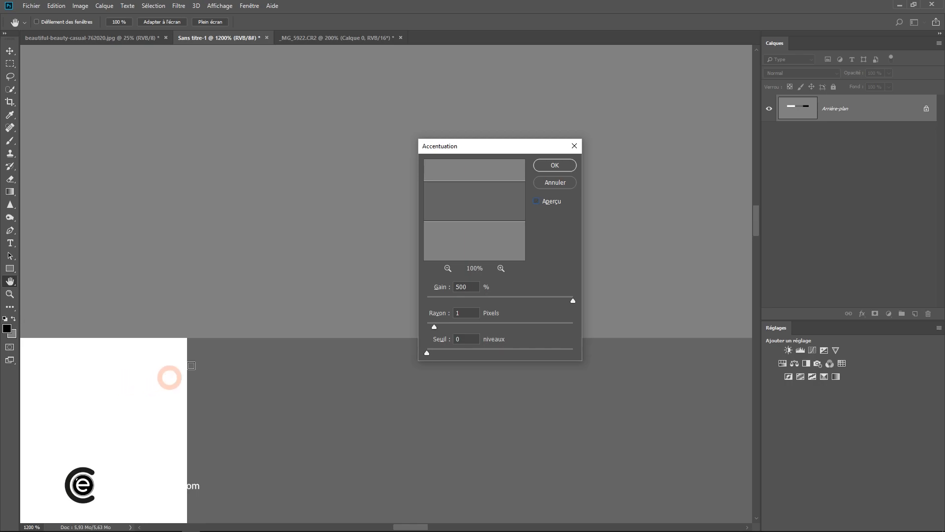
{"action": "left_click", "coordinate": [536, 201]}
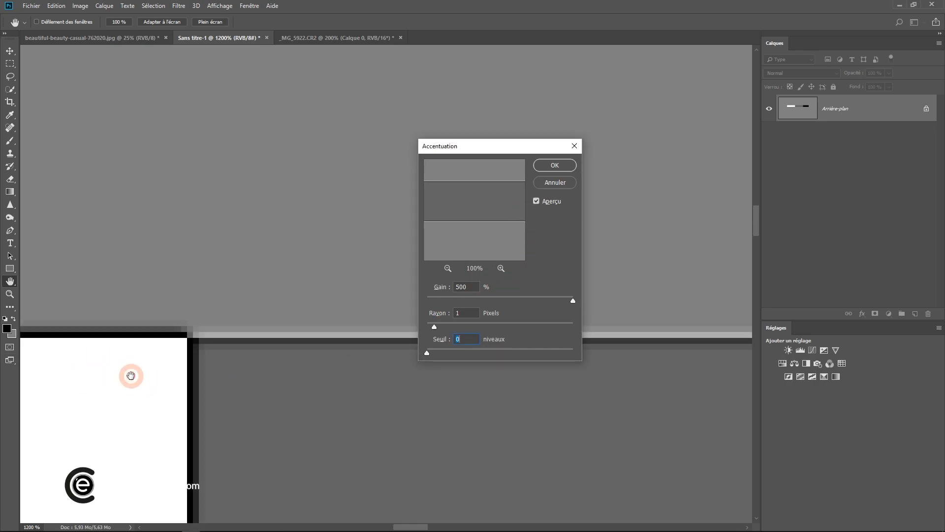
- Examine the sharpened edges around the black block, and those between the grey and white blocks
{"action": "left_click", "coordinate": [125, 376]}
{"action": "left_click_drag", "start_coordinate": [122, 376], "coordinate": [191, 318]}
{"action": "scroll", "coordinate": [295, 247], "scroll_direction": "down", "scroll_amount": 3}
{"action": "left_click_drag", "start_coordinate": [693, 380], "coordinate": [118, 396]}
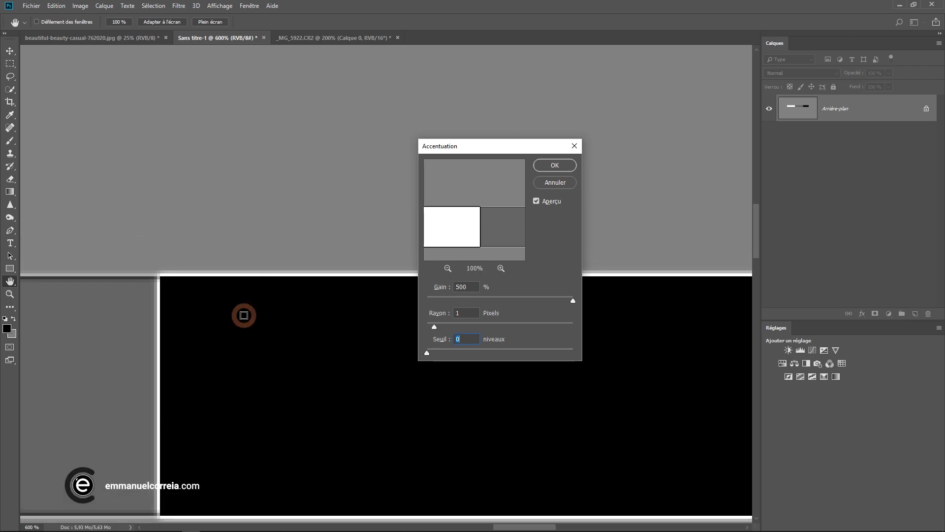
{"action": "scroll", "coordinate": [246, 319], "scroll_direction": "down", "scroll_amount": 3}
{"action": "left_click_drag", "start_coordinate": [237, 331], "coordinate": [343, 338]}
{"action": "left_click_drag", "start_coordinate": [293, 334], "coordinate": [462, 339]}
{"action": "left_click_drag", "start_coordinate": [310, 337], "coordinate": [497, 336]}
{"action": "left_click_drag", "start_coordinate": [253, 341], "coordinate": [339, 341]}
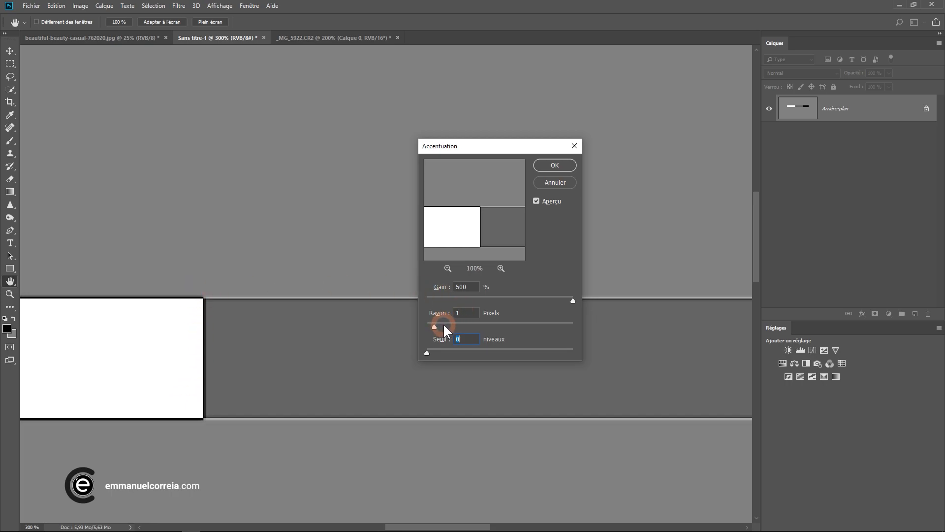
- Set the sharpening radius to 6,5 pixels and move the dialog clear of the whole bar
{"action": "left_click_drag", "start_coordinate": [448, 323], "coordinate": [472, 325]}
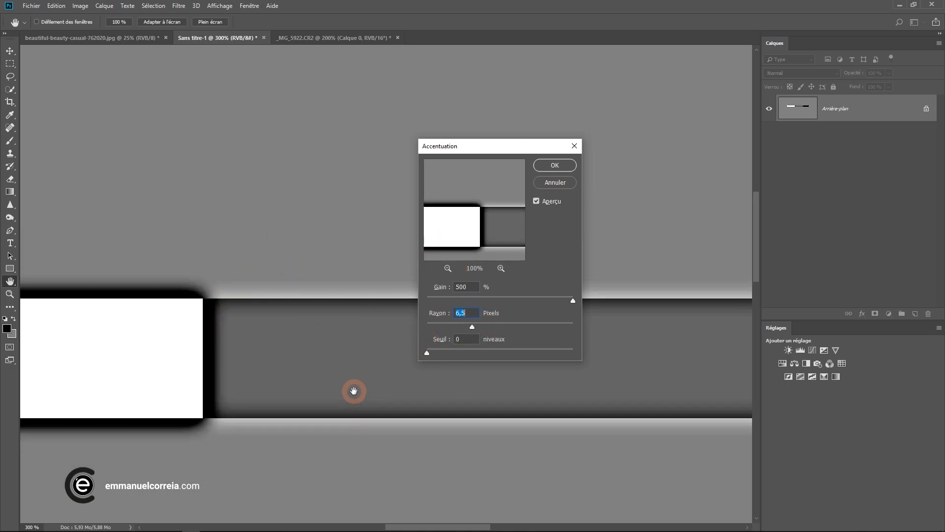
{"action": "scroll", "coordinate": [356, 391], "scroll_direction": "down", "scroll_amount": 2}
{"action": "left_click_drag", "start_coordinate": [378, 386], "coordinate": [306, 382]}
{"action": "left_click_drag", "start_coordinate": [480, 144], "coordinate": [437, 63]}
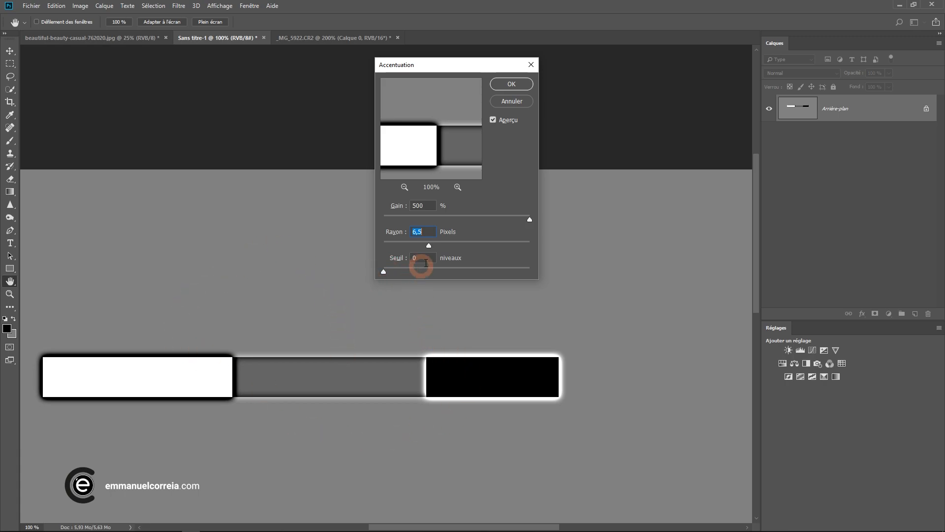
- Try the sharpening threshold at 255, 6, 66 and 79 levels on the bar
{"action": "left_click_drag", "start_coordinate": [382, 271], "coordinate": [530, 272]}
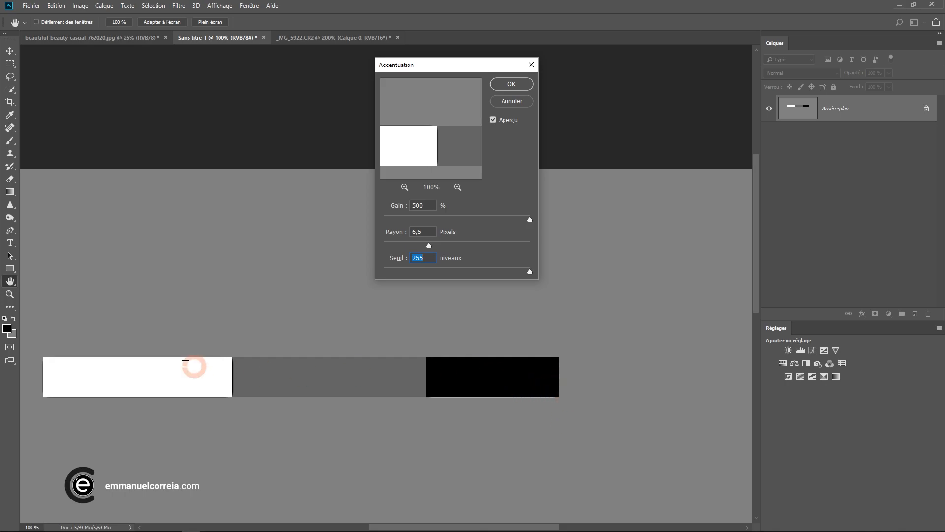
{"action": "left_click_drag", "start_coordinate": [527, 269], "coordinate": [383, 272]}
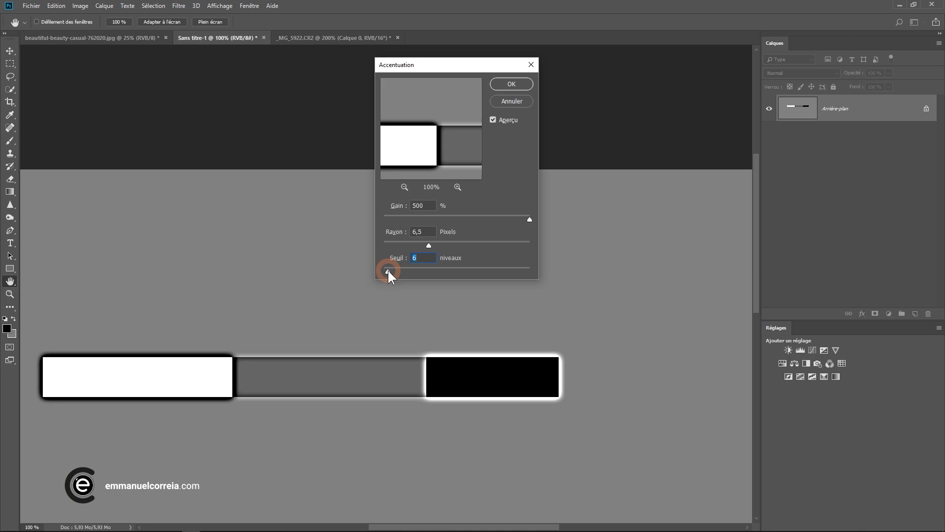
{"action": "left_click_drag", "start_coordinate": [391, 271], "coordinate": [437, 272]}
{"action": "left_click_drag", "start_coordinate": [358, 393], "coordinate": [346, 343]}
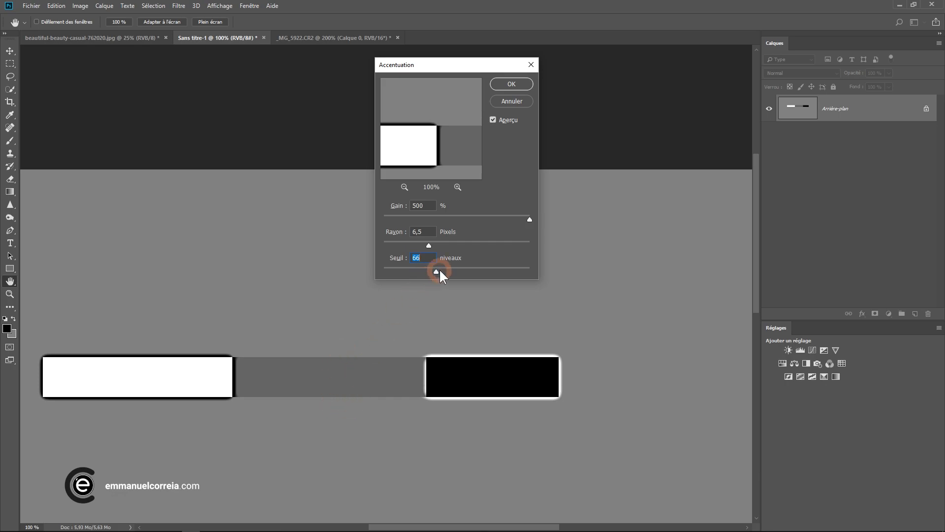
{"action": "left_click_drag", "start_coordinate": [436, 270], "coordinate": [446, 271]}
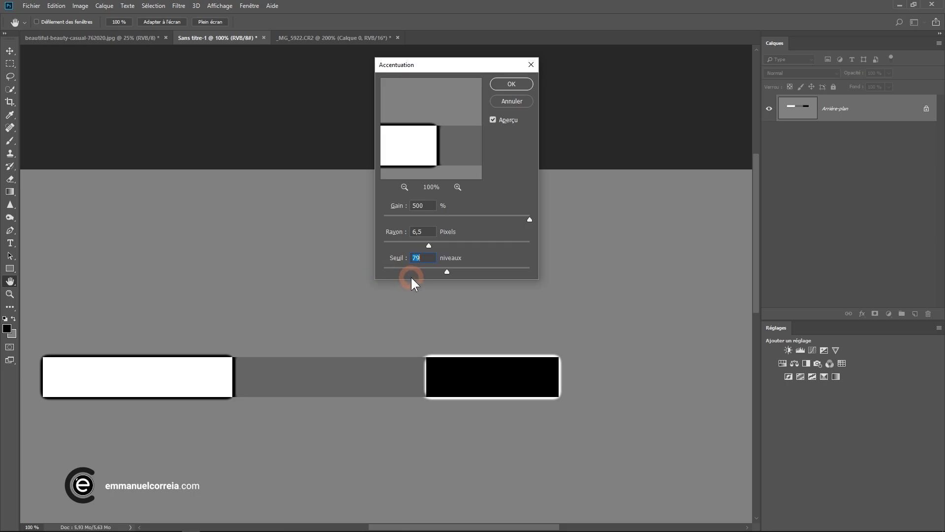
- Set the threshold to 0 levels and apply the sharpening to the bar
{"action": "left_click_drag", "start_coordinate": [453, 274], "coordinate": [373, 271]}
{"action": "left_click", "coordinate": [454, 98]}
{"action": "left_click", "coordinate": [368, 185]}
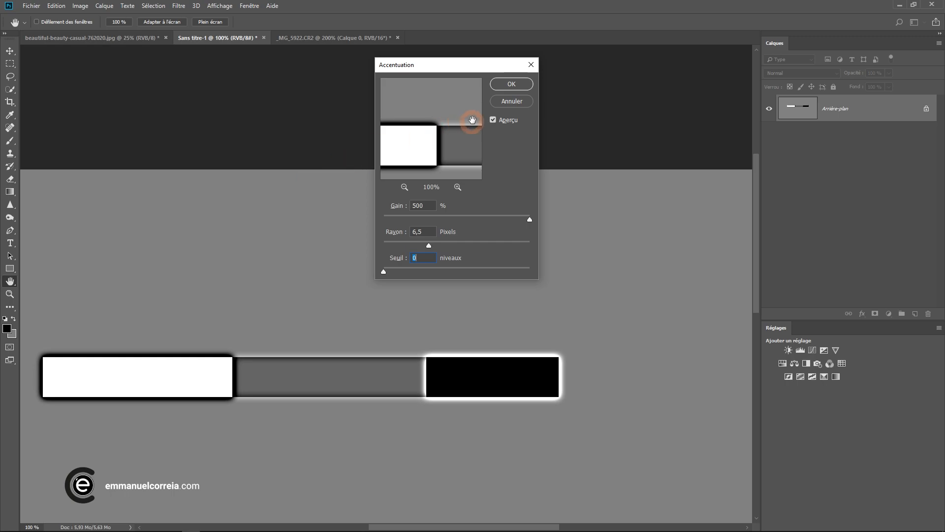
{"action": "left_click", "coordinate": [511, 84]}
{"action": "key", "text": "v"}
- Switch to the portrait photo beautiful-beauty-casual-762020.jpg and examine the eye, hair and background edges at 100%
{"action": "left_click", "coordinate": [98, 38]}
{"action": "left_click", "coordinate": [392, 310], "text": "ctrl"}
{"action": "left_click", "coordinate": [392, 310], "text": "ctrl"}
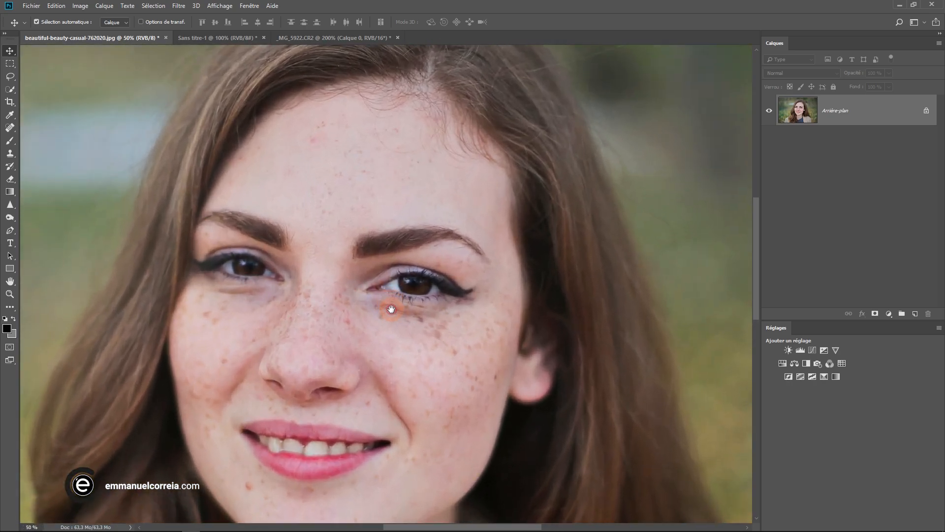
{"action": "mouse_move", "coordinate": [393, 261]}
{"action": "left_mouse_down"}
{"action": "mouse_move", "coordinate": [392, 299]}
{"action": "mouse_move", "coordinate": [405, 293]}
{"action": "mouse_move", "coordinate": [404, 272]}
{"action": "left_mouse_up"}
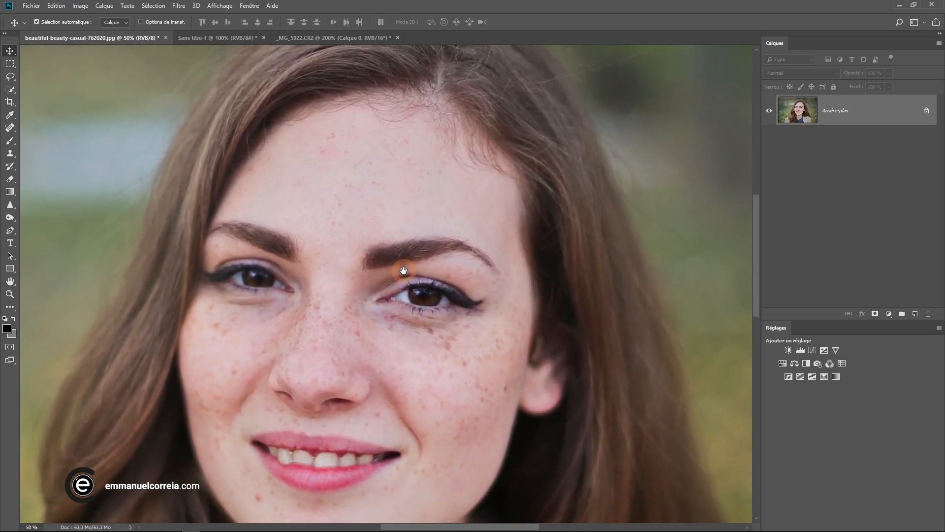
{"action": "left_click", "coordinate": [441, 306], "text": "ctrl"}
{"action": "left_click", "coordinate": [441, 307], "text": "ctrl"}
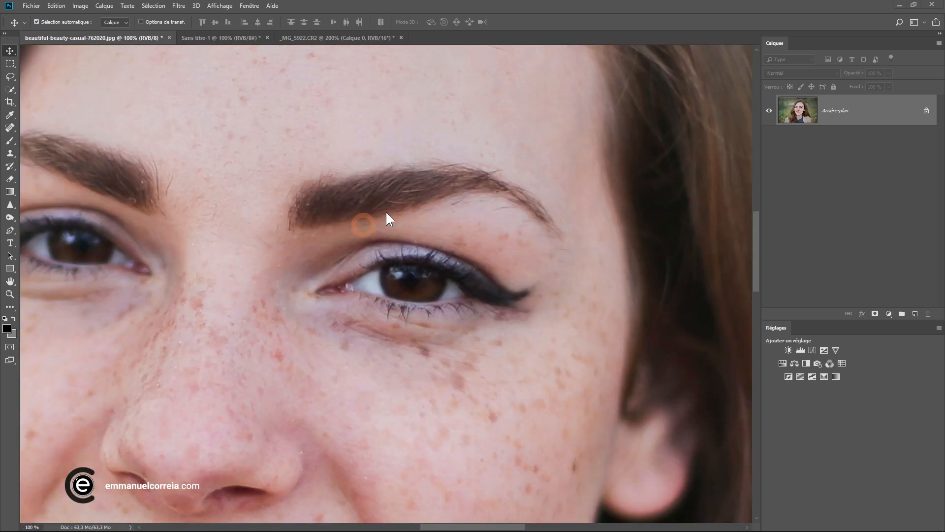
{"action": "left_click_drag", "start_coordinate": [264, 305], "coordinate": [152, 388]}
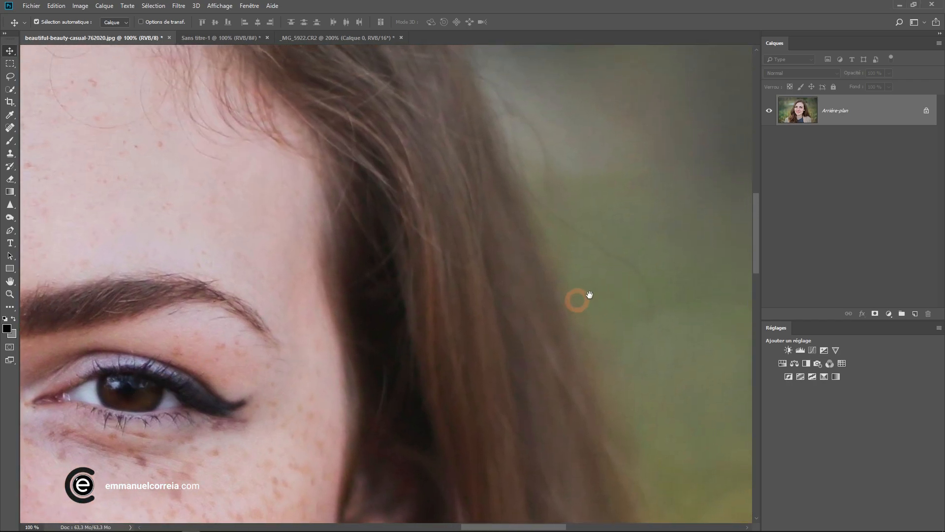
{"action": "left_click_drag", "start_coordinate": [178, 318], "coordinate": [368, 248]}
{"action": "left_click_drag", "start_coordinate": [247, 311], "coordinate": [439, 232]}
{"action": "left_click_drag", "start_coordinate": [309, 305], "coordinate": [399, 121]}
- Examine the skin, eyebrows and both eyes of the portrait at 100%
{"action": "left_click", "coordinate": [447, 311], "text": "ctrl+alt"}
{"action": "left_click", "coordinate": [447, 312], "text": "ctrl+alt"}
{"action": "left_click", "coordinate": [460, 310], "text": "ctrl"}
{"action": "left_click", "coordinate": [460, 310], "text": "ctrl"}
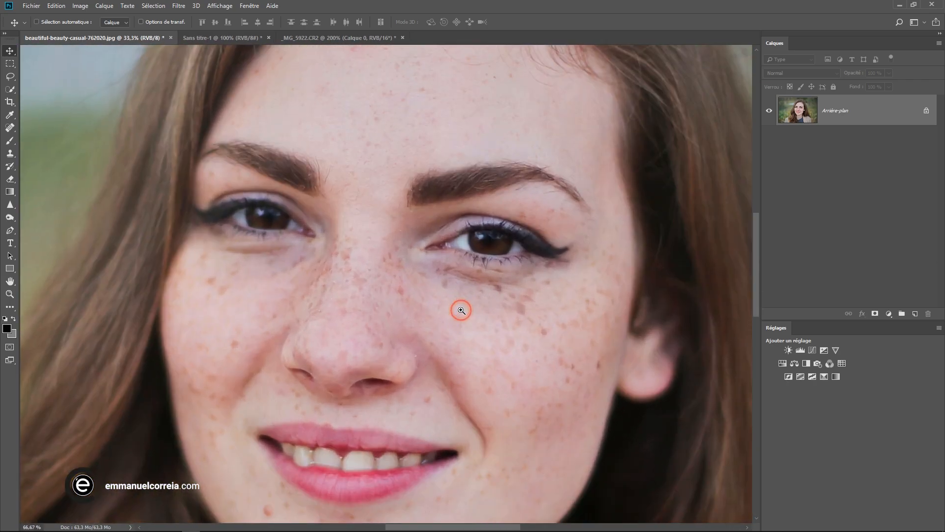
{"action": "left_click", "coordinate": [459, 310], "text": "ctrl"}
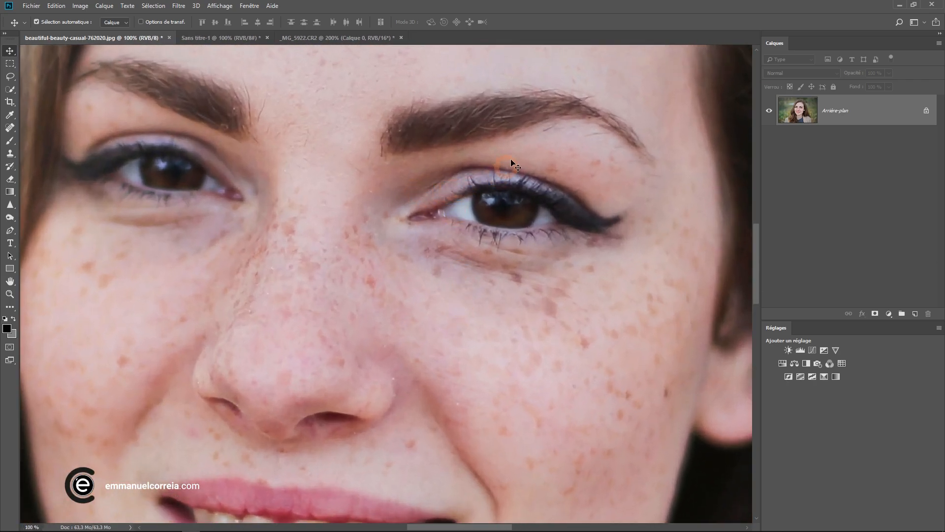
{"action": "mouse_move", "coordinate": [311, 199]}
{"action": "left_mouse_down"}
{"action": "mouse_move", "coordinate": [418, 247]}
{"action": "mouse_move", "coordinate": [294, 207]}
{"action": "left_mouse_up"}
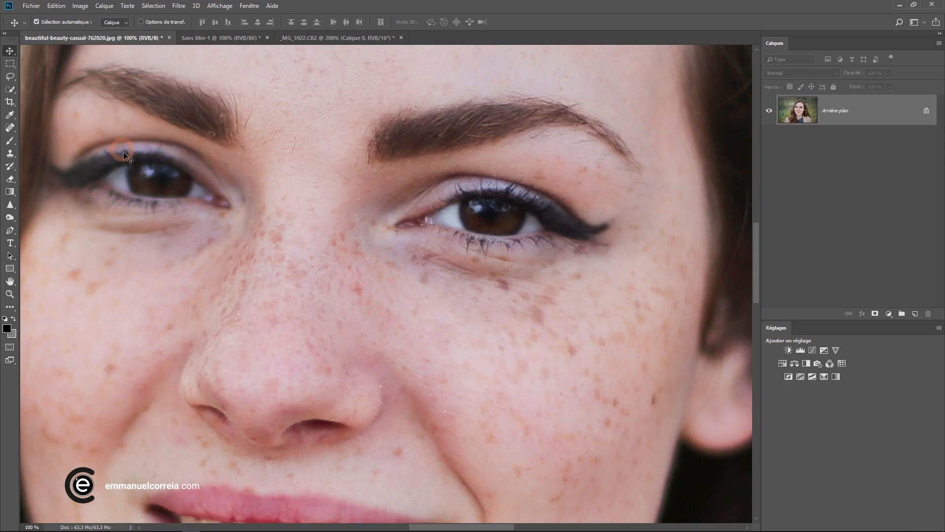
- Examine the eyes, nose, mouth and skin of the portrait at 100%, then the face at 66.67%
{"action": "left_click_drag", "start_coordinate": [129, 155], "coordinate": [235, 198]}
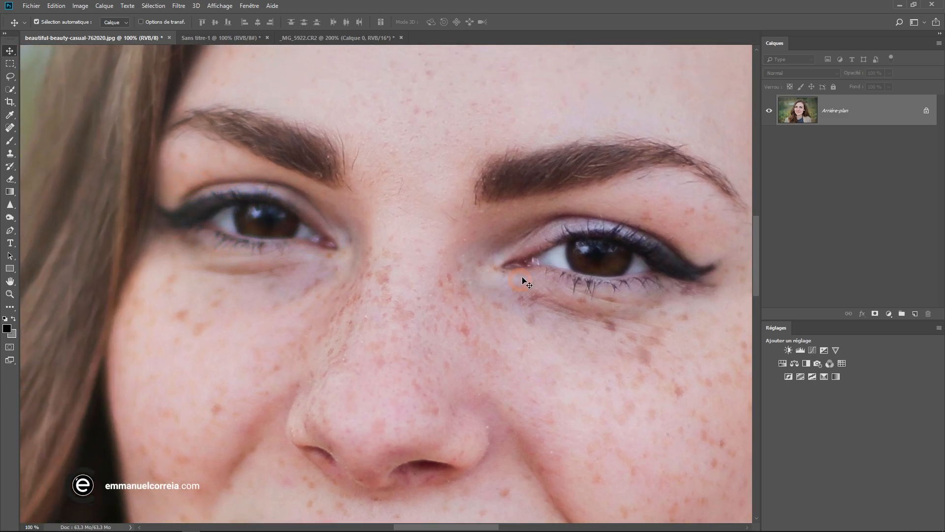
{"action": "left_click_drag", "start_coordinate": [518, 303], "coordinate": [437, 277]}
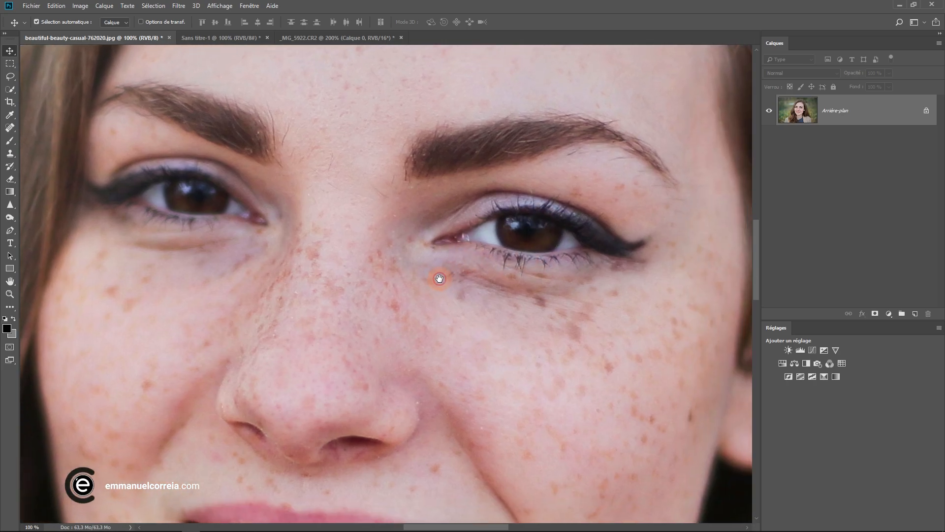
{"action": "left_click_drag", "start_coordinate": [394, 312], "coordinate": [399, 146]}
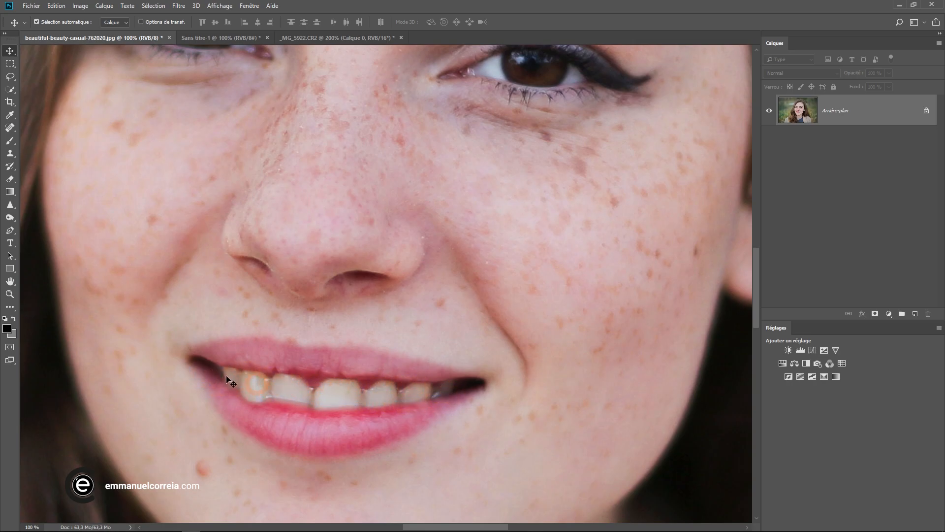
{"action": "left_click_drag", "start_coordinate": [450, 301], "coordinate": [438, 387]}
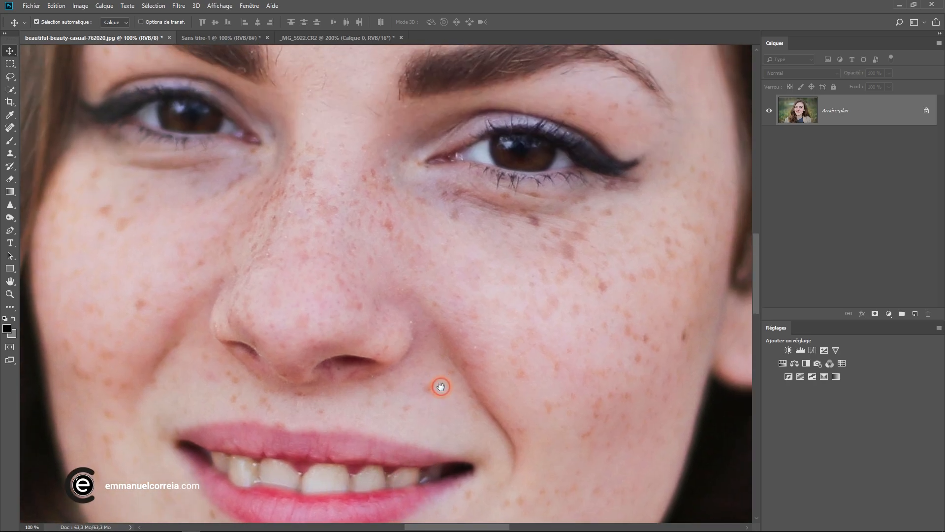
{"action": "left_click", "coordinate": [440, 384], "text": "alt"}
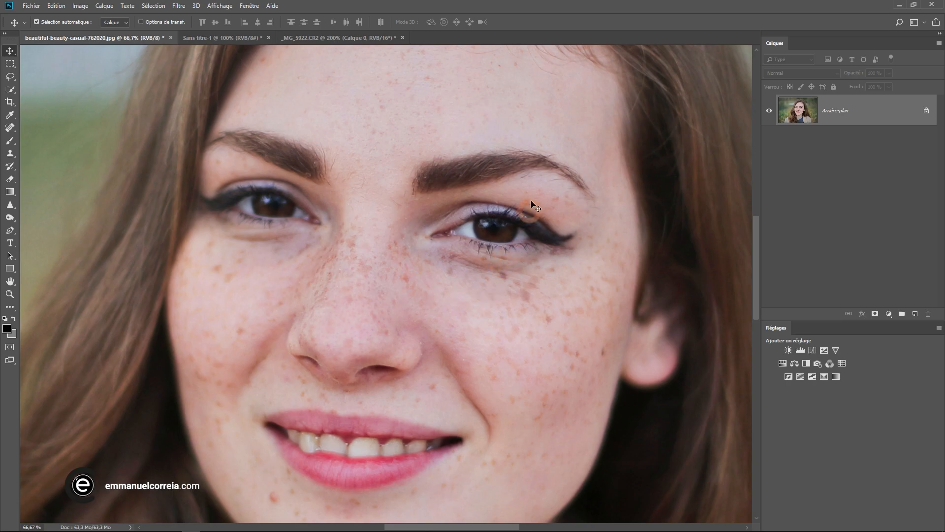
{"action": "left_click_drag", "start_coordinate": [457, 169], "coordinate": [423, 215]}
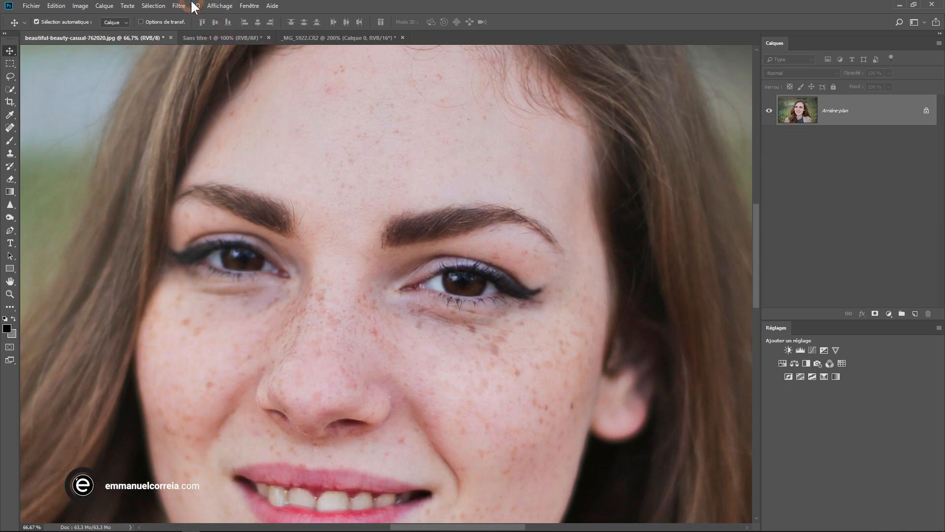
- Convert the portrait's background layer for editable smart filters
{"action": "left_click", "coordinate": [178, 7]}
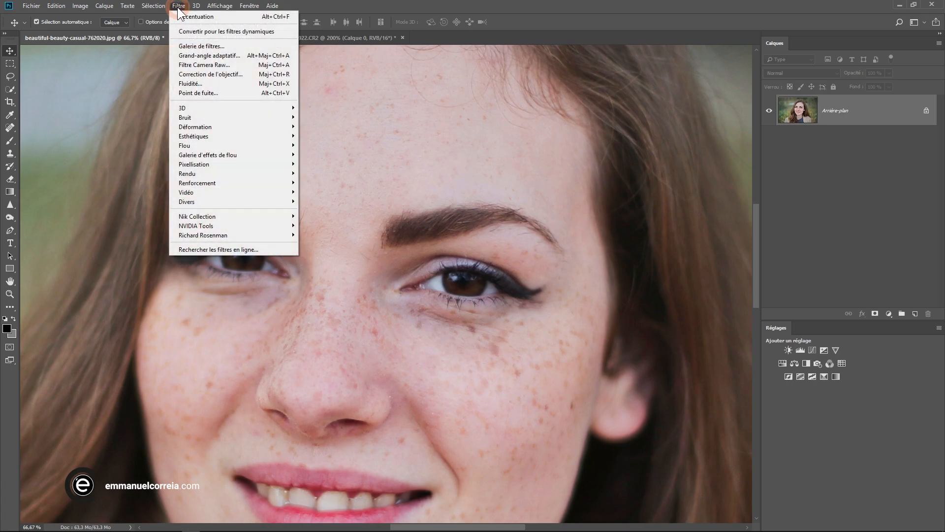
{"action": "left_click", "coordinate": [191, 34]}
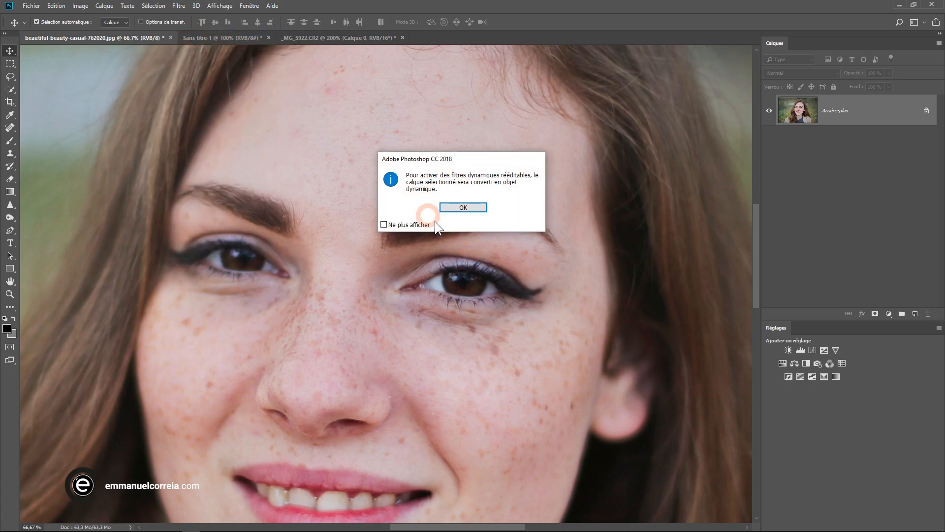
{"action": "left_click", "coordinate": [462, 207]}
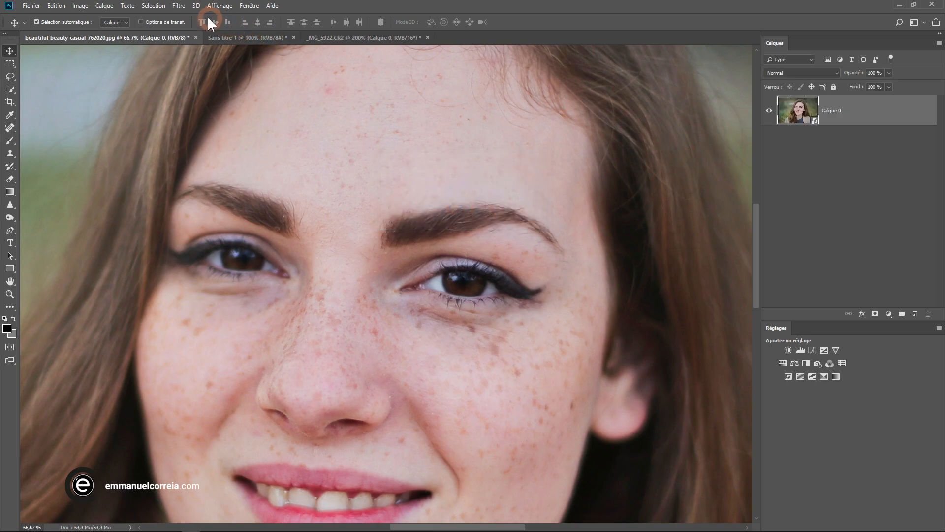
- Start the Accentuation filter on the portrait with a 500% gain and set the radius to 0.6 pixels
{"action": "left_click", "coordinate": [182, 5]}
{"action": "mouse_move", "coordinate": [212, 184]}
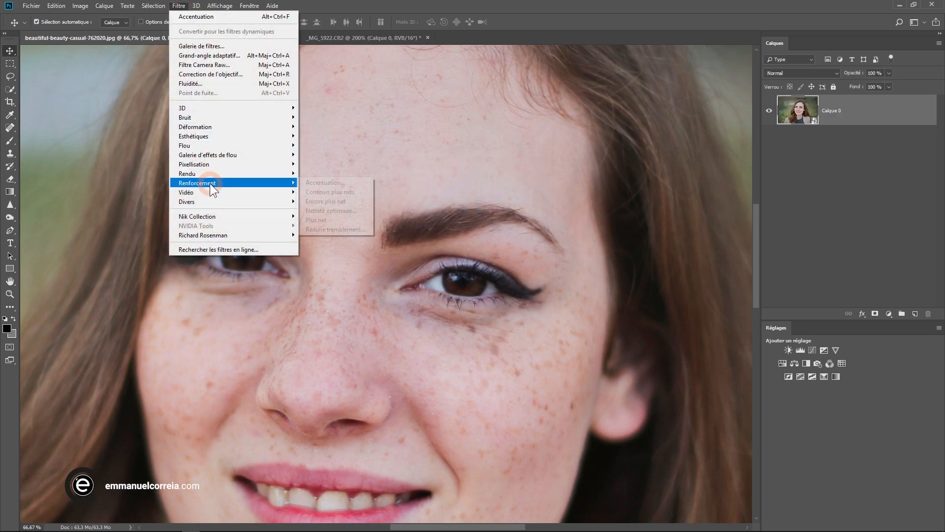
{"action": "left_click", "coordinate": [324, 183]}
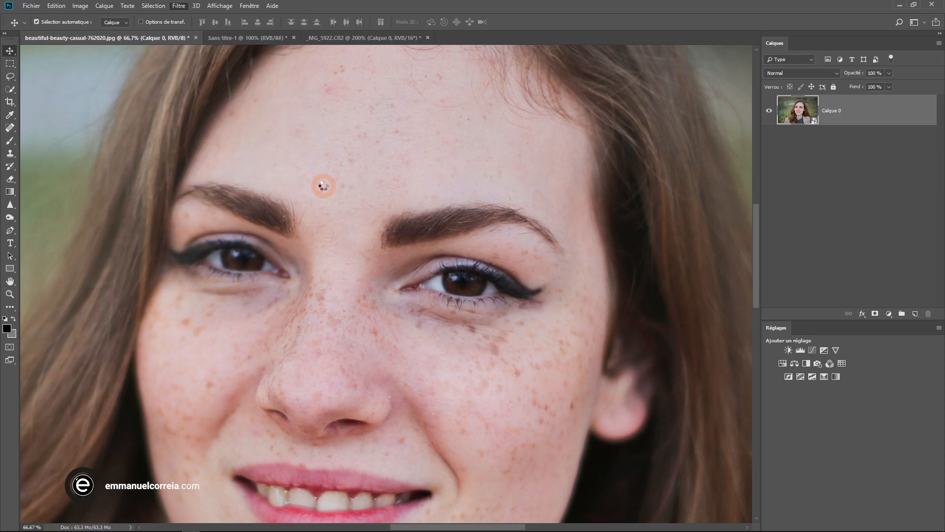
{"action": "left_click_drag", "start_coordinate": [457, 64], "coordinate": [662, 129]}
{"action": "left_click", "coordinate": [618, 270]}
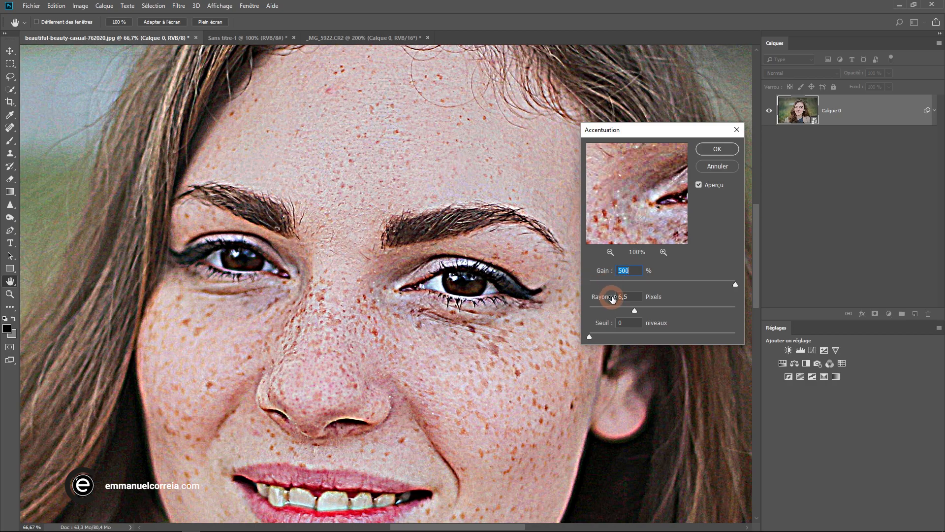
{"action": "left_click_drag", "start_coordinate": [602, 311], "coordinate": [593, 308]}
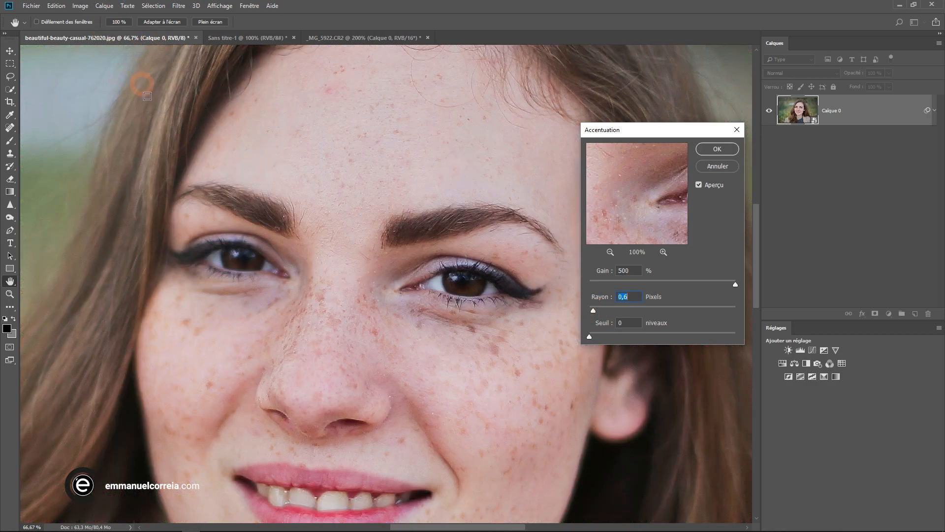
- Compare the eye on the unobstructed side at 100% with and without the sharpening preview
{"action": "left_click", "coordinate": [465, 289], "text": "ctrl"}
{"action": "left_click_drag", "start_coordinate": [466, 289], "coordinate": [347, 287]}
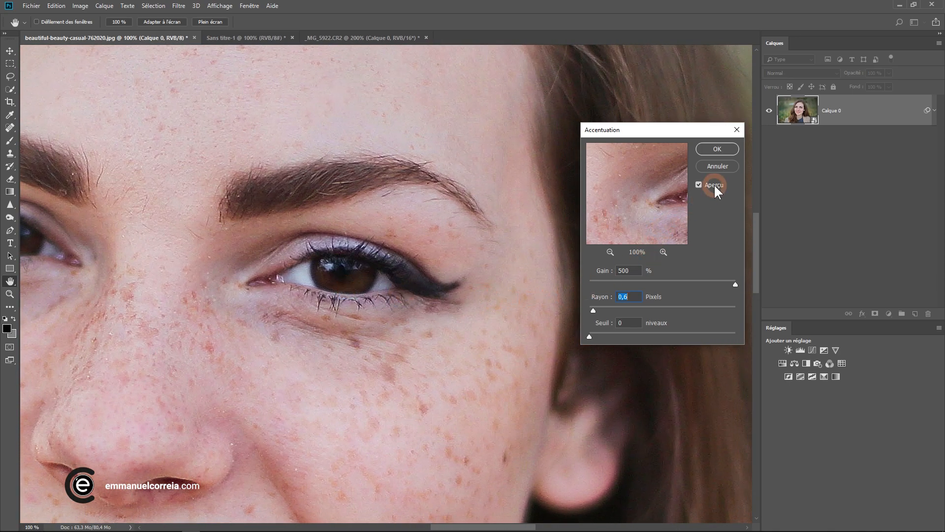
{"action": "left_click", "coordinate": [700, 184]}
{"action": "left_click", "coordinate": [700, 183]}
{"action": "left_click", "coordinate": [701, 183]}
{"action": "left_click", "coordinate": [700, 184]}
- Set the sharpening radius to 1.0 pixels, checking the preview on the portrait
{"action": "left_click", "coordinate": [591, 308]}
{"action": "left_click", "coordinate": [714, 185]}
{"action": "left_click_drag", "start_coordinate": [592, 309], "coordinate": [596, 309]}
- Examine the sharpened nose, mouth, eyes, eyebrows and forehead of the portrait at 100%
{"action": "left_click_drag", "start_coordinate": [756, 279], "coordinate": [756, 308]}
{"action": "left_click_drag", "start_coordinate": [486, 526], "coordinate": [451, 527]}
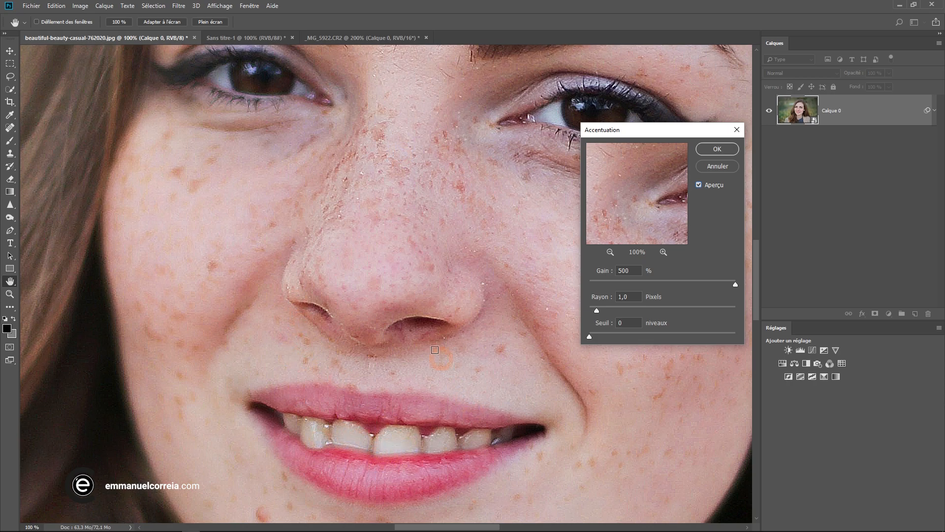
{"action": "left_click_drag", "start_coordinate": [757, 300], "coordinate": [771, 273]}
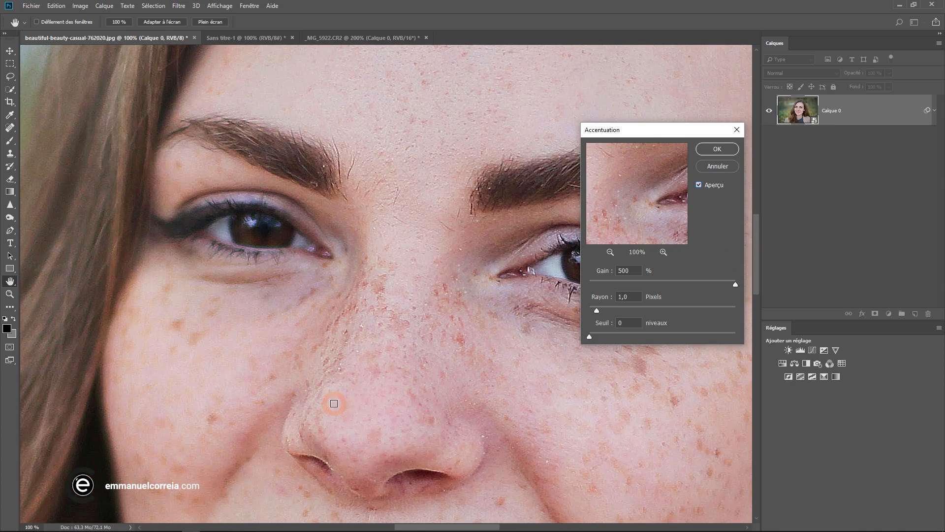
{"action": "scroll", "coordinate": [333, 403], "scroll_direction": "down", "scroll_amount": 2}
{"action": "left_click_drag", "start_coordinate": [392, 360], "coordinate": [368, 489]}
{"action": "left_click", "coordinate": [334, 273], "text": "ctrl"}
{"action": "left_click", "coordinate": [345, 301], "text": "ctrl"}
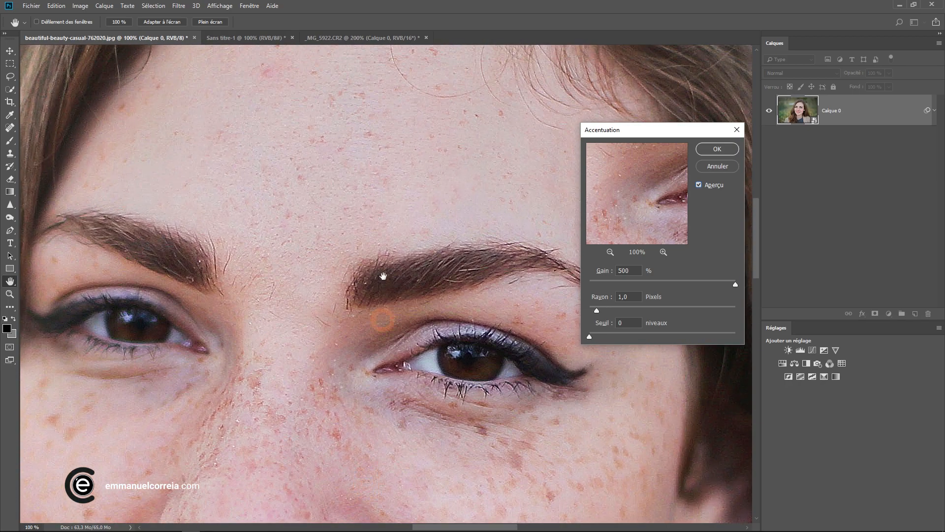
{"action": "left_click_drag", "start_coordinate": [382, 308], "coordinate": [383, 374]}
{"action": "left_click", "coordinate": [577, 286]}
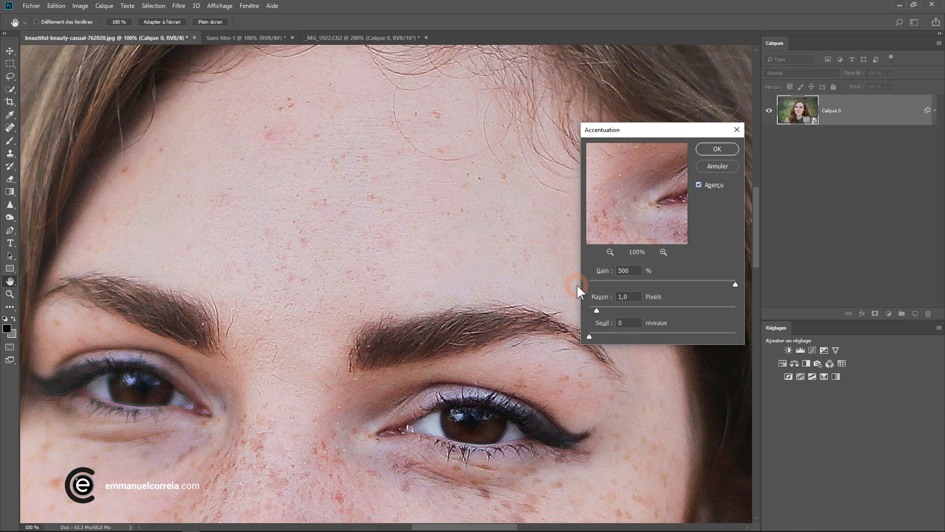
- Try a sharpening threshold of 10 levels and compare the forehead with and without the preview
{"action": "left_click", "coordinate": [589, 334]}
{"action": "left_click", "coordinate": [705, 185]}
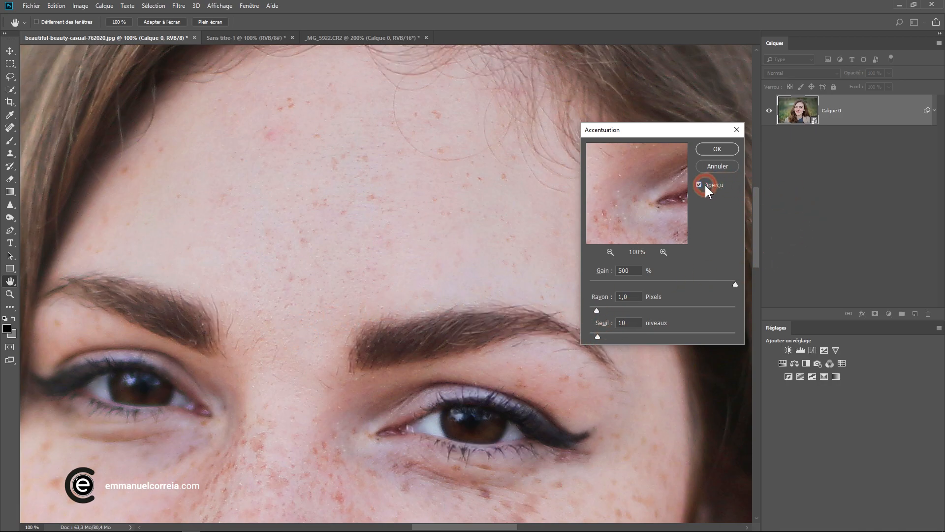
{"action": "left_click", "coordinate": [365, 241]}
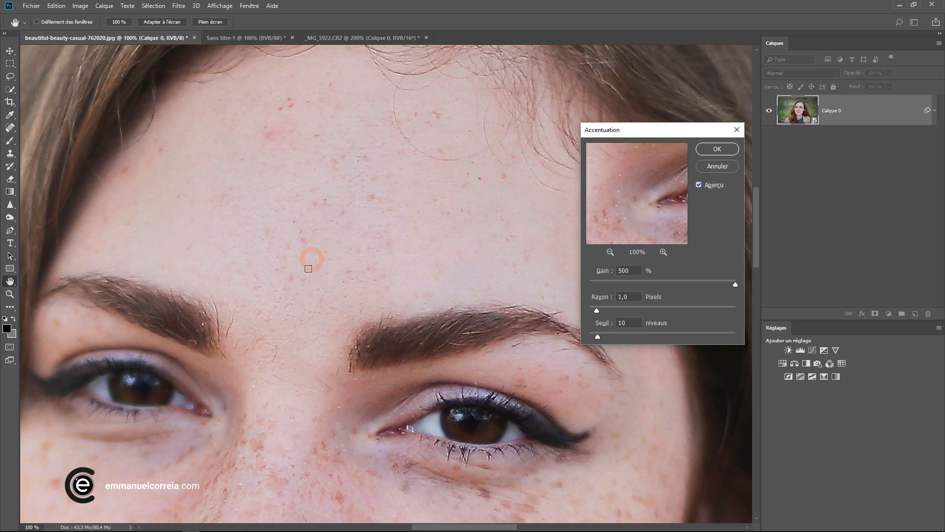
- Set the sharpening threshold to 0 levels and apply the filter to the portrait layer
{"action": "left_click", "coordinate": [607, 338]}
{"action": "left_click_drag", "start_coordinate": [592, 334], "coordinate": [571, 337]}
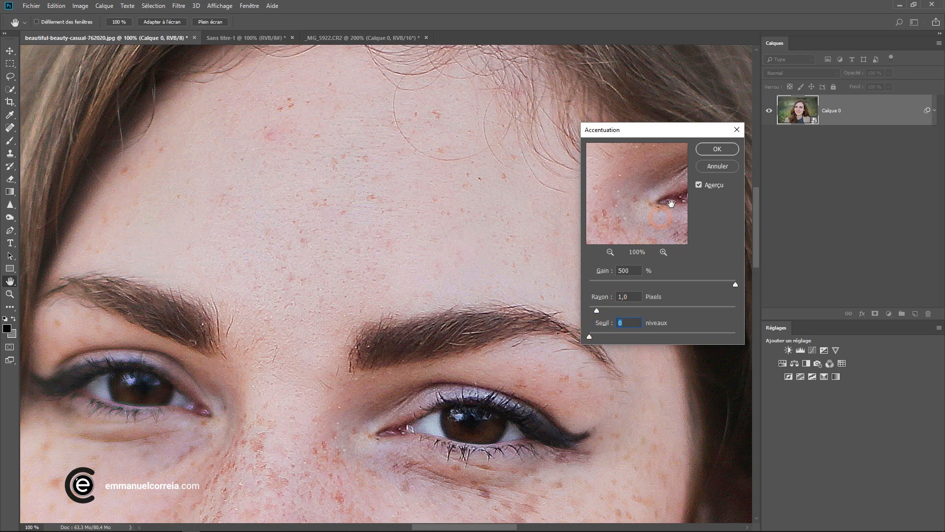
{"action": "left_click", "coordinate": [716, 150]}
- Select the smart filter mask of the portrait layer and invert it to black to hide the sharpening
{"action": "left_click", "coordinate": [809, 146]}
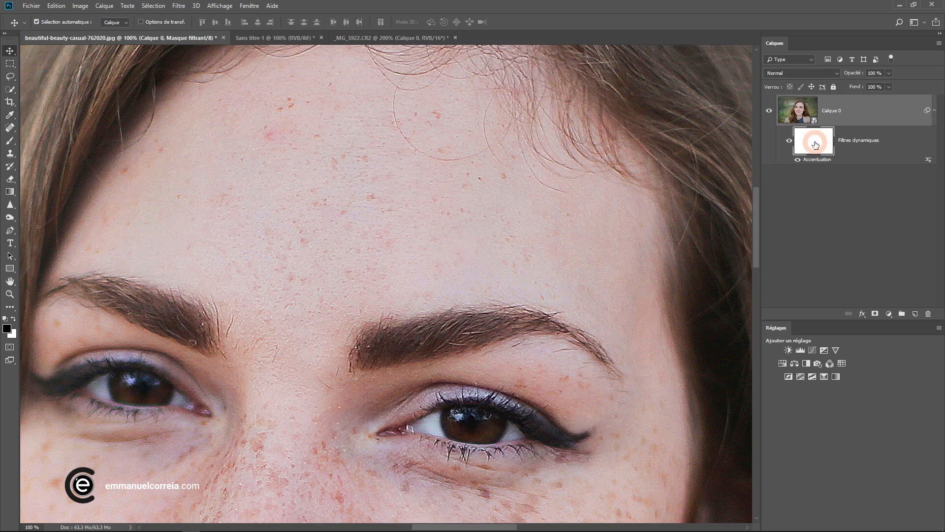
{"action": "scroll", "coordinate": [486, 351], "scroll_direction": "up", "scroll_amount": 1}
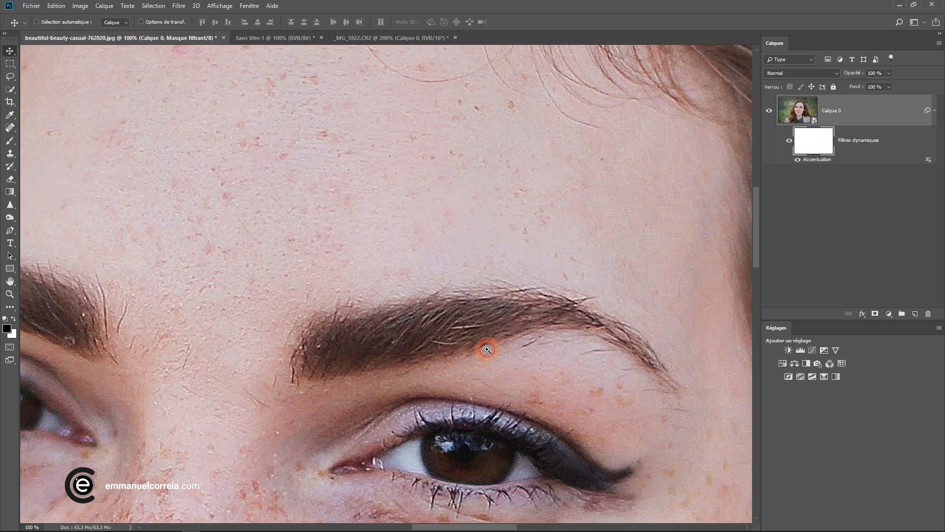
{"action": "scroll", "coordinate": [487, 351], "scroll_direction": "down", "scroll_amount": 3}
{"action": "left_click_drag", "start_coordinate": [487, 351], "coordinate": [497, 267]}
{"action": "scroll", "coordinate": [502, 302], "scroll_direction": "down", "scroll_amount": 2}
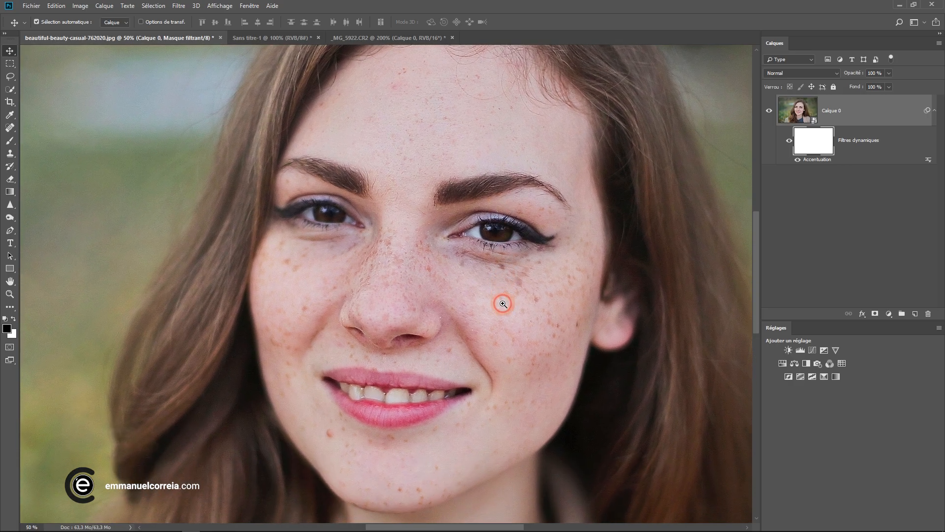
{"action": "scroll", "coordinate": [502, 302], "scroll_direction": "up", "scroll_amount": 1}
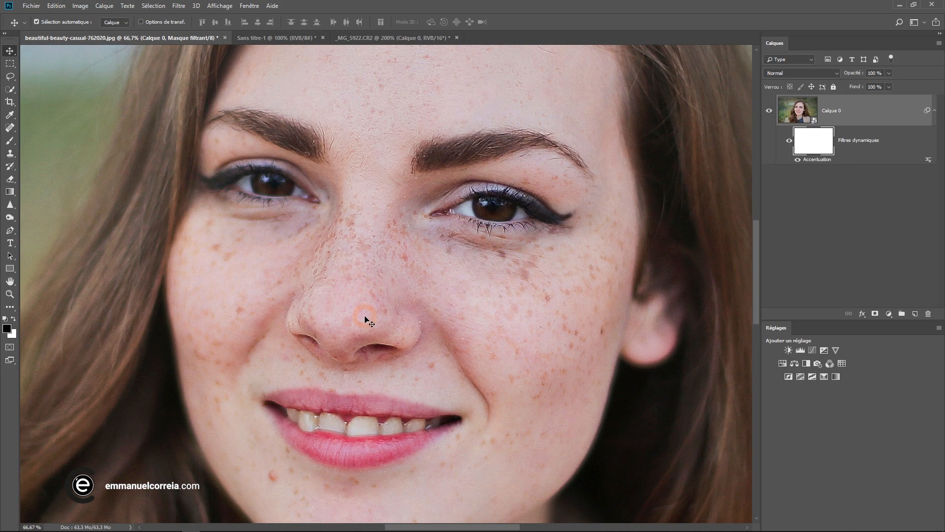
{"action": "left_click", "coordinate": [817, 144]}
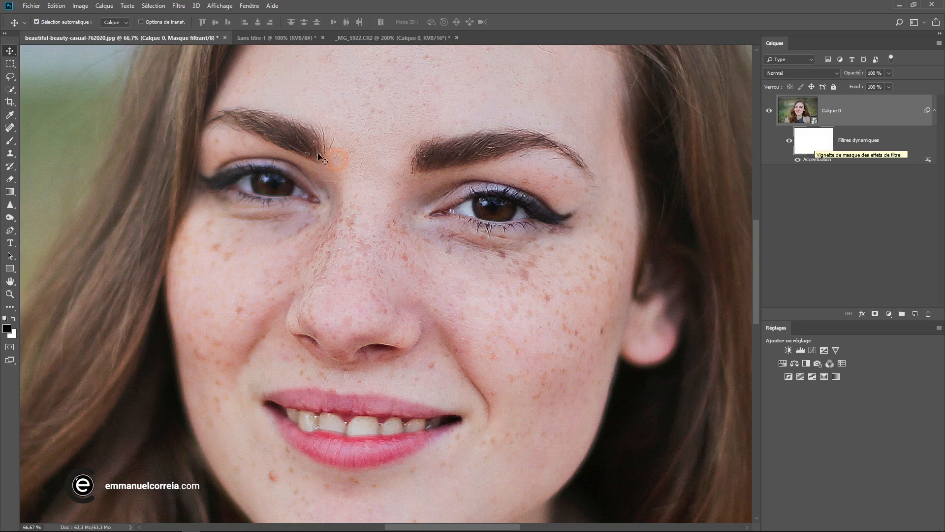
{"action": "left_click", "coordinate": [79, 6]}
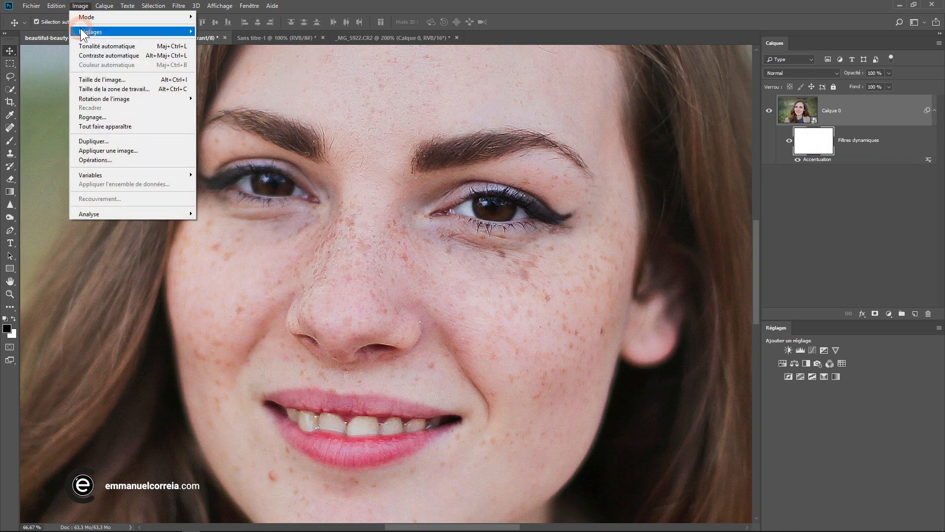
{"action": "mouse_move", "coordinate": [91, 31]}
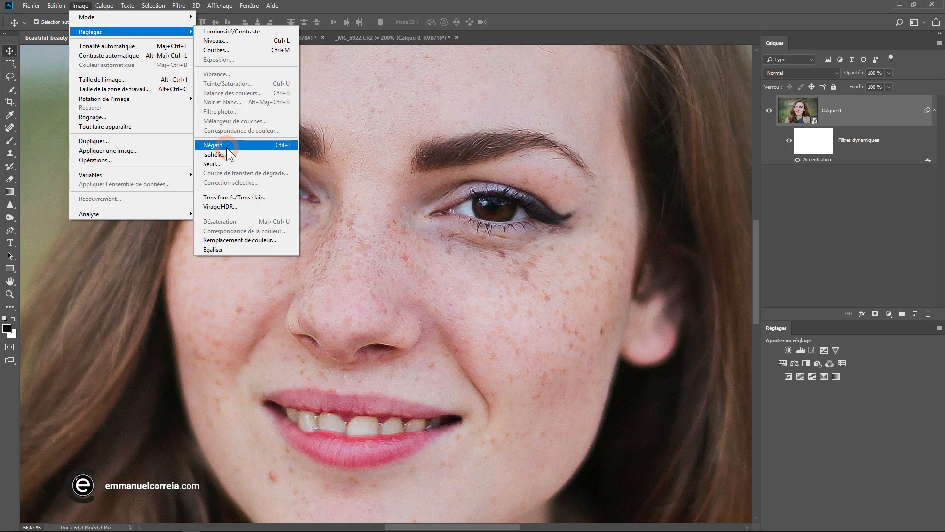
{"action": "left_click", "coordinate": [281, 146]}
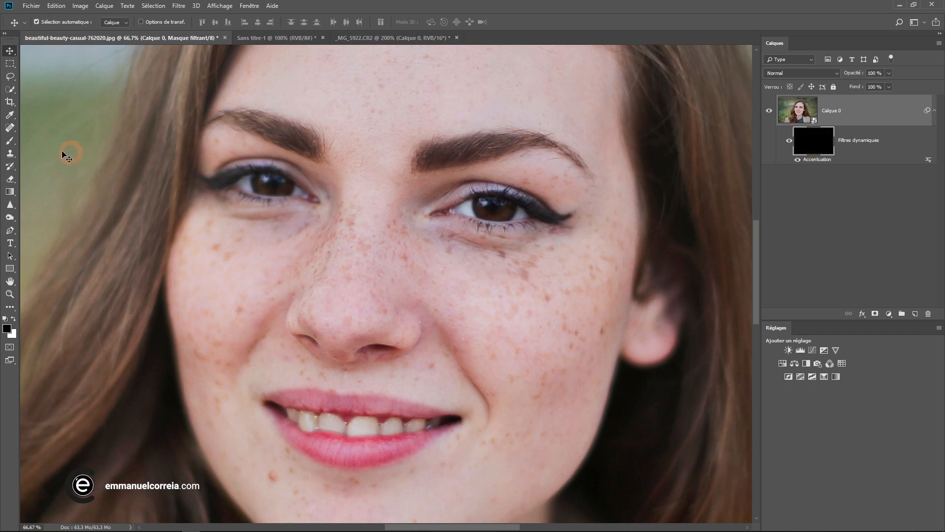
- Paint white on the filter mask over the subject's left eye with a soft 383 px brush at 17% flow
{"action": "left_click", "coordinate": [10, 140]}
{"action": "left_click", "coordinate": [14, 319]}
{"action": "left_click_drag", "start_coordinate": [433, 265], "coordinate": [479, 267]}
{"action": "left_click", "coordinate": [494, 233], "text": "ctrl"}
{"action": "left_click", "coordinate": [494, 233], "text": "ctrl"}
{"action": "left_click_drag", "start_coordinate": [494, 232], "coordinate": [492, 272]}
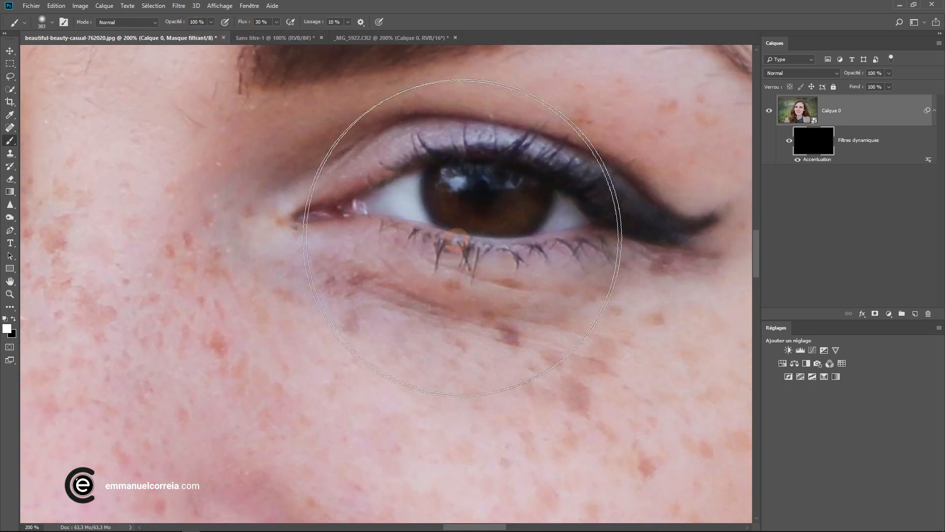
{"action": "left_click_drag", "start_coordinate": [245, 23], "coordinate": [239, 22]}
{"action": "mouse_move", "coordinate": [380, 228]}
{"action": "left_mouse_down"}
{"action": "mouse_move", "coordinate": [364, 207]}
{"action": "mouse_move", "coordinate": [603, 238]}
{"action": "mouse_move", "coordinate": [448, 231]}
{"action": "mouse_move", "coordinate": [339, 244]}
{"action": "left_mouse_up"}
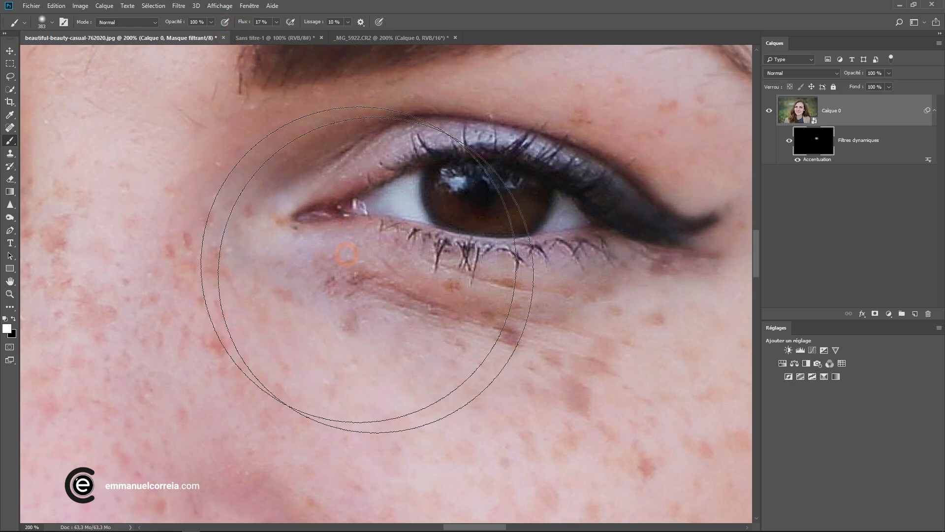
- Reduce the brush to 113 px and paint white on the filter mask over the subject's left eyebrow and right eye
{"action": "scroll", "coordinate": [453, 288], "scroll_direction": "down", "scroll_amount": 2}
{"action": "right_click", "coordinate": [482, 273], "text": "alt"}
{"action": "left_click_drag", "start_coordinate": [411, 215], "coordinate": [526, 204]}
{"action": "right_click", "coordinate": [460, 211], "text": "alt"}
{"action": "mouse_move", "coordinate": [421, 209]}
{"action": "left_mouse_down"}
{"action": "mouse_move", "coordinate": [460, 201]}
{"action": "mouse_move", "coordinate": [554, 214]}
{"action": "left_mouse_up"}
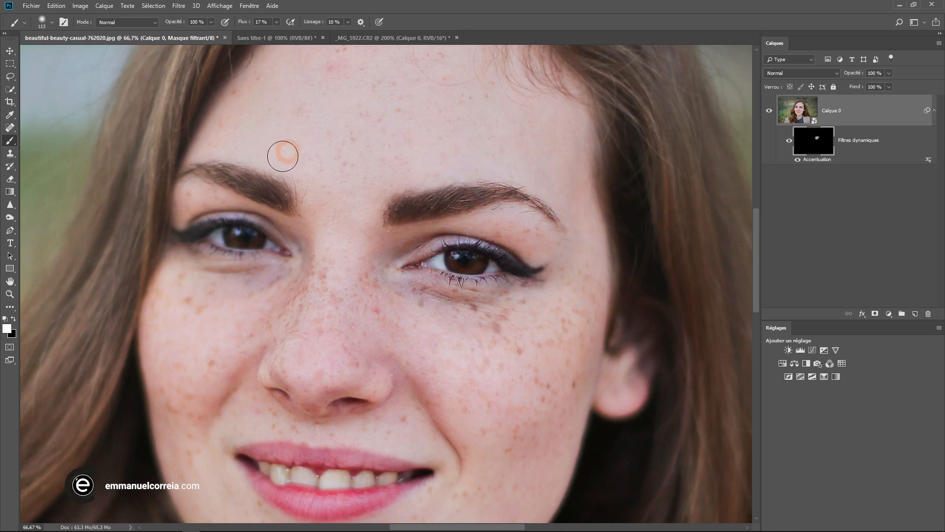
{"action": "mouse_move", "coordinate": [322, 406]}
{"action": "left_mouse_down"}
{"action": "mouse_move", "coordinate": [266, 244]}
{"action": "mouse_move", "coordinate": [279, 219]}
{"action": "mouse_move", "coordinate": [275, 192]}
{"action": "mouse_move", "coordinate": [293, 200]}
{"action": "mouse_move", "coordinate": [215, 176]}
{"action": "mouse_move", "coordinate": [192, 195]}
{"action": "mouse_move", "coordinate": [267, 241]}
{"action": "mouse_move", "coordinate": [188, 246]}
{"action": "mouse_move", "coordinate": [269, 251]}
{"action": "mouse_move", "coordinate": [192, 243]}
{"action": "mouse_move", "coordinate": [263, 234]}
{"action": "mouse_move", "coordinate": [193, 230]}
{"action": "mouse_move", "coordinate": [250, 252]}
{"action": "mouse_move", "coordinate": [172, 246]}
{"action": "mouse_move", "coordinate": [228, 257]}
{"action": "left_mouse_up"}
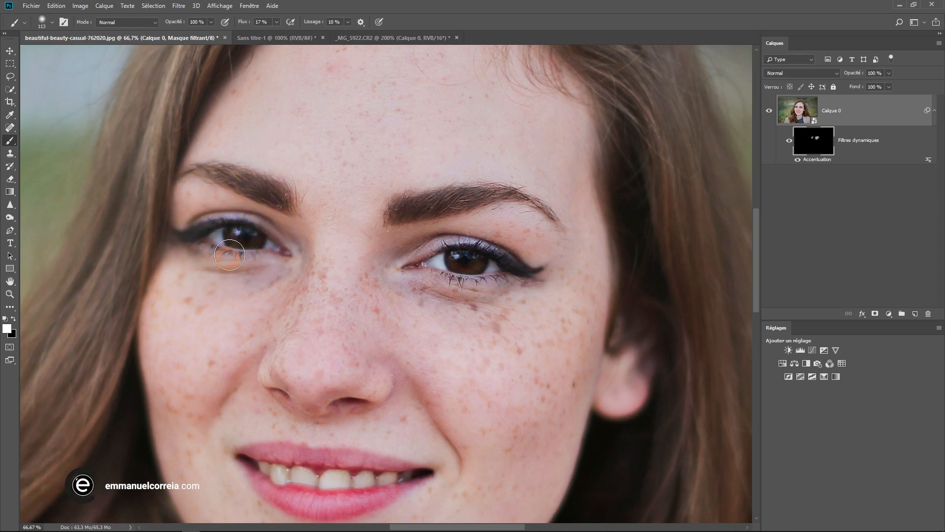
- Reduce the brush to 62 px and paint white on the filter mask over the subject's upper and lower lips
{"action": "left_click_drag", "start_coordinate": [300, 389], "coordinate": [363, 312]}
{"action": "left_click", "coordinate": [401, 383], "text": "ctrl"}
{"action": "left_click", "coordinate": [401, 383], "text": "ctrl"}
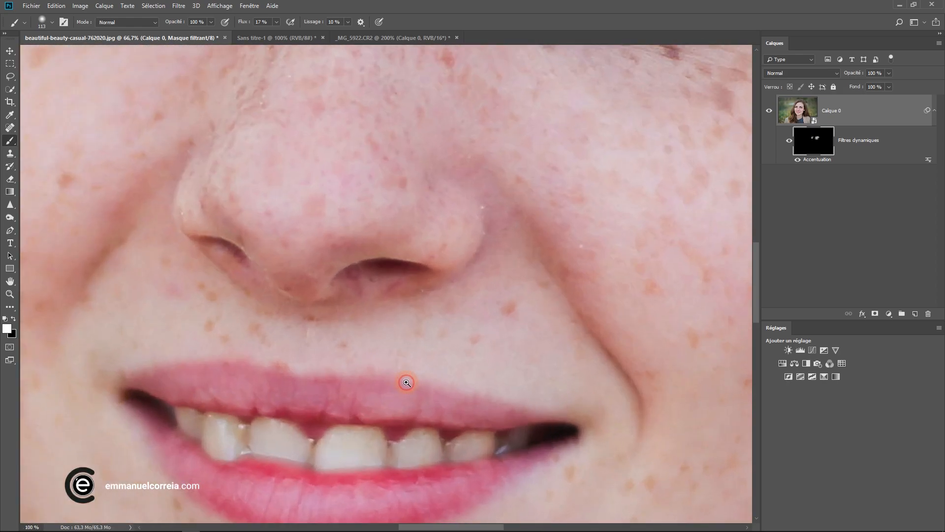
{"action": "right_click", "coordinate": [379, 372], "text": "alt"}
{"action": "mouse_move", "coordinate": [256, 383]}
{"action": "left_mouse_down"}
{"action": "mouse_move", "coordinate": [188, 375]}
{"action": "mouse_move", "coordinate": [425, 393]}
{"action": "mouse_move", "coordinate": [115, 379]}
{"action": "mouse_move", "coordinate": [442, 408]}
{"action": "mouse_move", "coordinate": [517, 433]}
{"action": "left_mouse_up"}
{"action": "left_click_drag", "start_coordinate": [455, 415], "coordinate": [572, 380]}
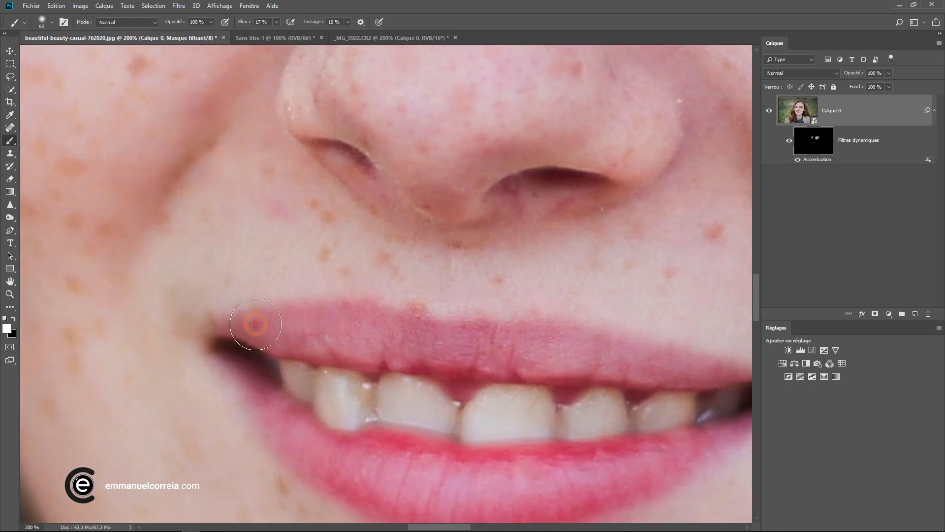
{"action": "left_click", "coordinate": [412, 408], "text": "alt"}
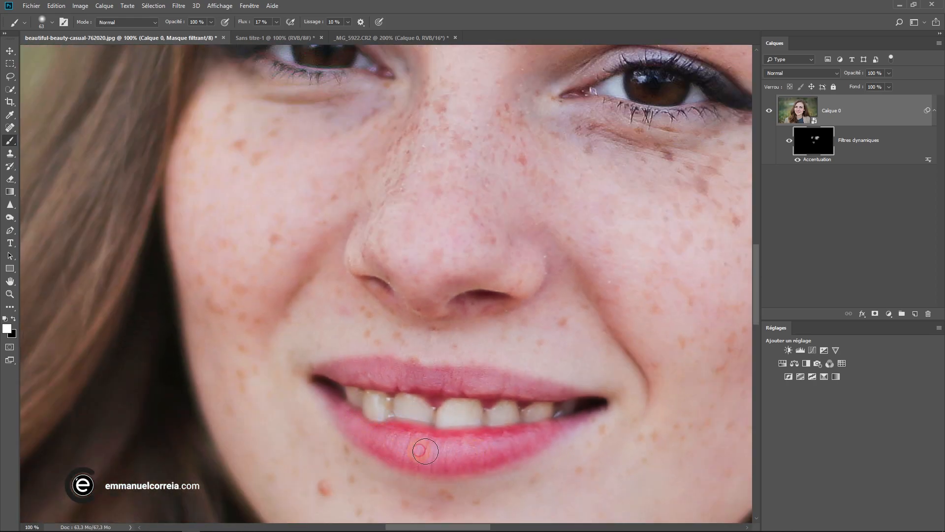
{"action": "mouse_move", "coordinate": [373, 445]}
{"action": "left_mouse_down"}
{"action": "mouse_move", "coordinate": [316, 408]}
{"action": "mouse_move", "coordinate": [354, 427]}
{"action": "mouse_move", "coordinate": [469, 446]}
{"action": "left_mouse_up"}
- Enlarge the brush to 259 px and paint white on the filter mask over the hair around the forehead
{"action": "left_click_drag", "start_coordinate": [569, 307], "coordinate": [448, 377]}
{"action": "left_click", "coordinate": [516, 306], "text": "alt"}
{"action": "left_click_drag", "start_coordinate": [532, 334], "coordinate": [443, 481]}
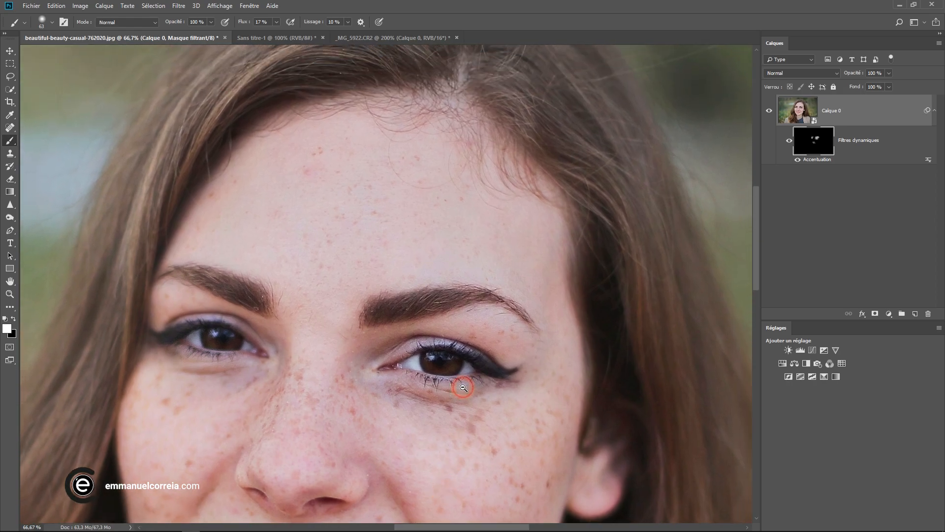
{"action": "left_click", "coordinate": [442, 367], "text": "alt"}
{"action": "left_click_drag", "start_coordinate": [443, 370], "coordinate": [442, 434]}
{"action": "left_click_drag", "start_coordinate": [414, 297], "coordinate": [439, 300]}
{"action": "mouse_move", "coordinate": [343, 286]}
{"action": "left_mouse_down"}
{"action": "mouse_move", "coordinate": [471, 316]}
{"action": "mouse_move", "coordinate": [554, 367]}
{"action": "mouse_move", "coordinate": [509, 340]}
{"action": "mouse_move", "coordinate": [471, 295]}
{"action": "mouse_move", "coordinate": [523, 288]}
{"action": "mouse_move", "coordinate": [413, 244]}
{"action": "mouse_move", "coordinate": [555, 269]}
{"action": "mouse_move", "coordinate": [411, 209]}
{"action": "mouse_move", "coordinate": [283, 273]}
{"action": "mouse_move", "coordinate": [190, 362]}
{"action": "mouse_move", "coordinate": [394, 243]}
{"action": "mouse_move", "coordinate": [562, 274]}
{"action": "mouse_move", "coordinate": [617, 362]}
{"action": "mouse_move", "coordinate": [431, 271]}
{"action": "mouse_move", "coordinate": [473, 287]}
{"action": "mouse_move", "coordinate": [579, 387]}
{"action": "mouse_move", "coordinate": [624, 454]}
{"action": "left_mouse_up"}
{"action": "left_click_drag", "start_coordinate": [577, 399], "coordinate": [572, 355]}
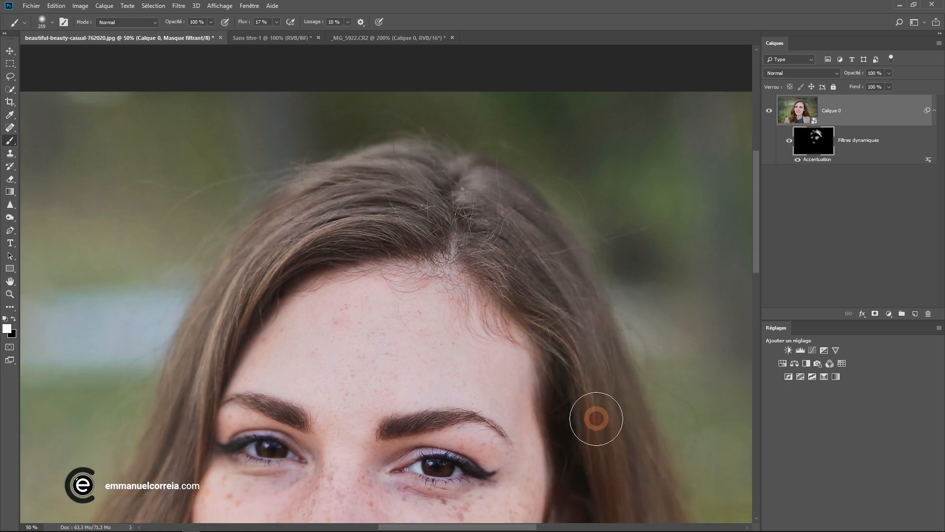
- Inspect the filter mask on its own and feather its edges by 3.1 px in the mask properties
{"action": "left_click", "coordinate": [496, 356], "text": "alt"}
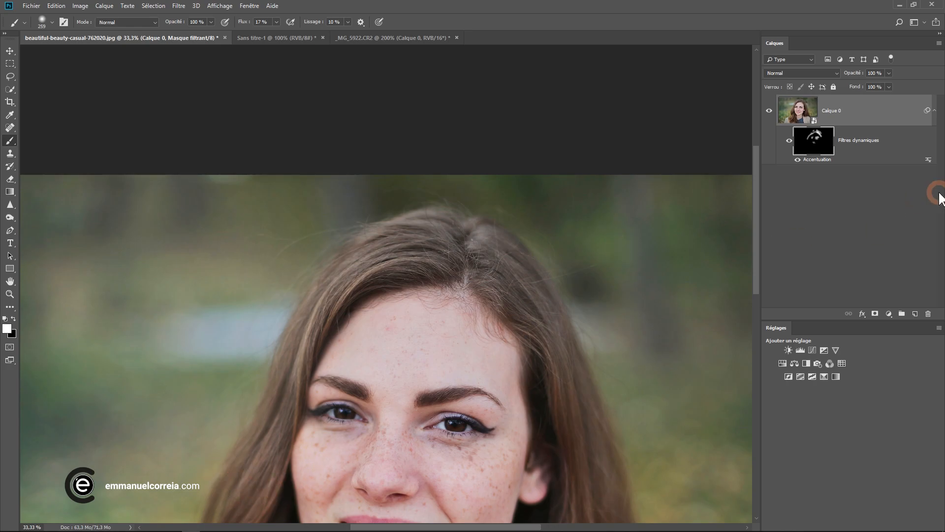
{"action": "left_click", "coordinate": [814, 148], "text": "alt"}
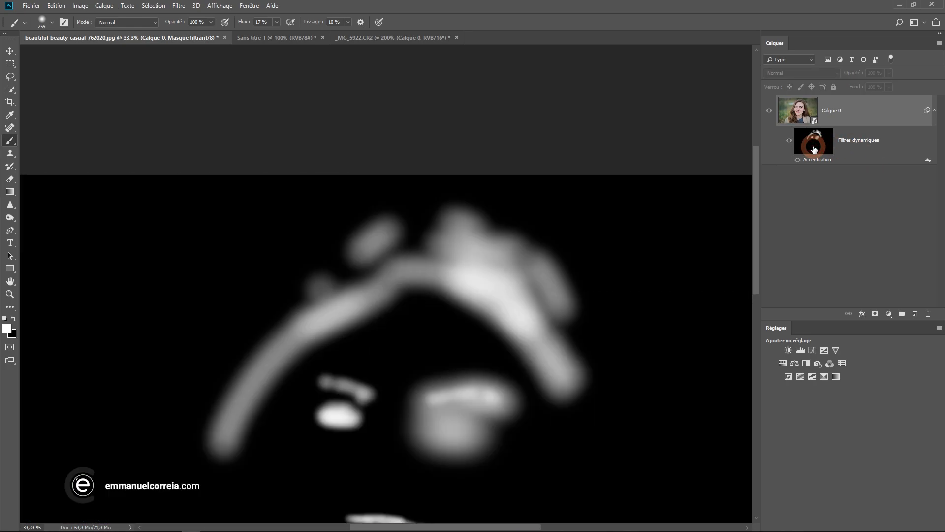
{"action": "left_click", "coordinate": [814, 148], "text": "alt"}
{"action": "left_click", "coordinate": [249, 5]}
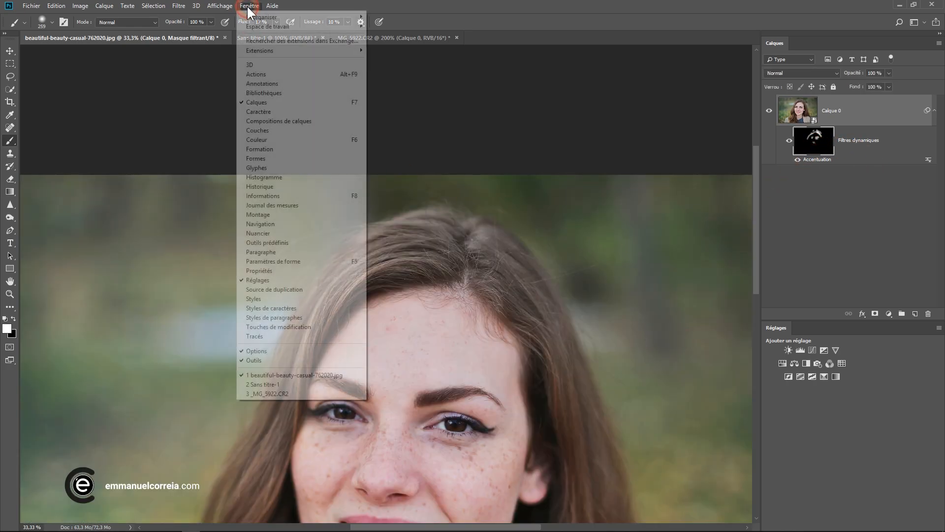
{"action": "left_click", "coordinate": [254, 270]}
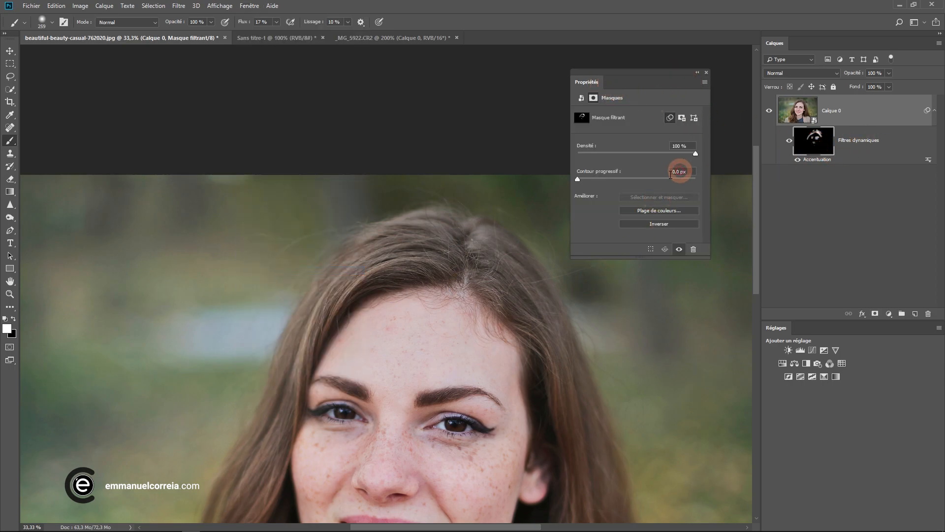
{"action": "left_click_drag", "start_coordinate": [592, 179], "coordinate": [607, 178]}
{"action": "left_click", "coordinate": [815, 143], "text": "alt"}
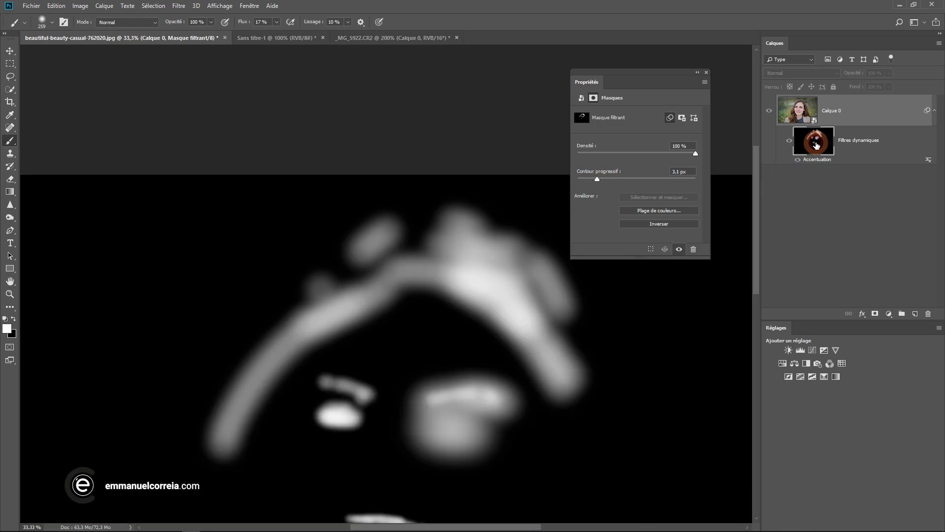
{"action": "left_click", "coordinate": [813, 148], "text": "alt"}
{"action": "left_click", "coordinate": [706, 72]}
{"action": "left_click_drag", "start_coordinate": [458, 327], "coordinate": [460, 217]}
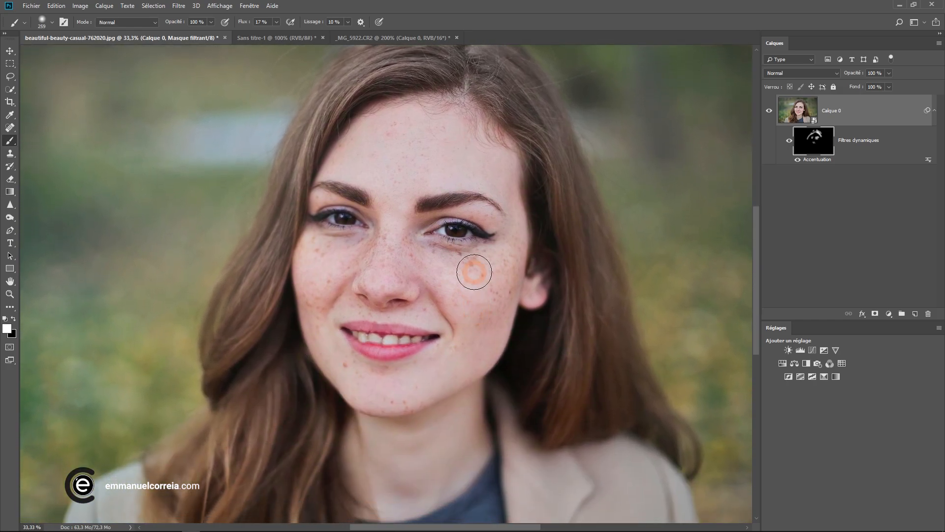
- Switch to the _MG_5922.CR2 document and delete the Netteté optimisée smart filter from its layer
{"action": "left_click", "coordinate": [356, 36]}
{"action": "left_click_drag", "start_coordinate": [358, 297], "coordinate": [290, 420]}
{"action": "left_click", "coordinate": [889, 148]}
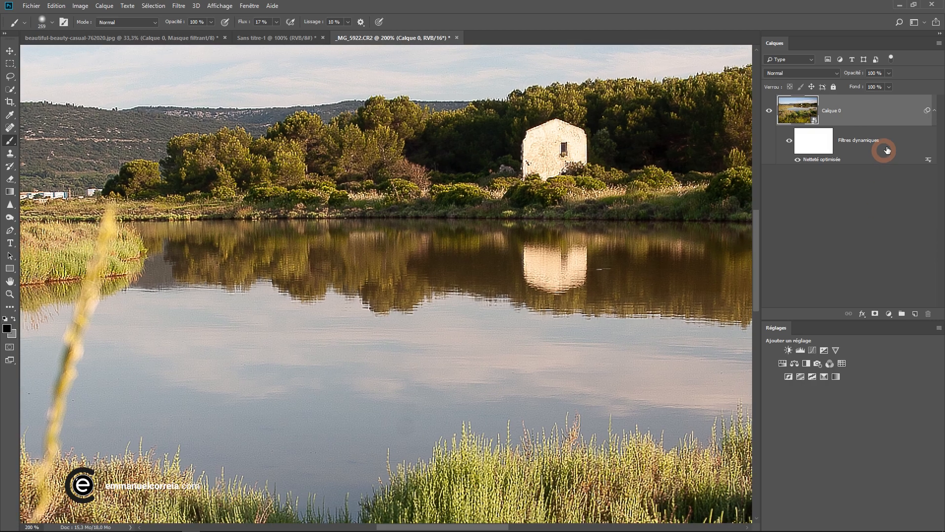
{"action": "left_click_drag", "start_coordinate": [890, 148], "coordinate": [928, 313]}
{"action": "left_click_drag", "start_coordinate": [523, 320], "coordinate": [377, 310]}
{"action": "scroll", "coordinate": [490, 240], "scroll_direction": "down", "scroll_amount": 1}
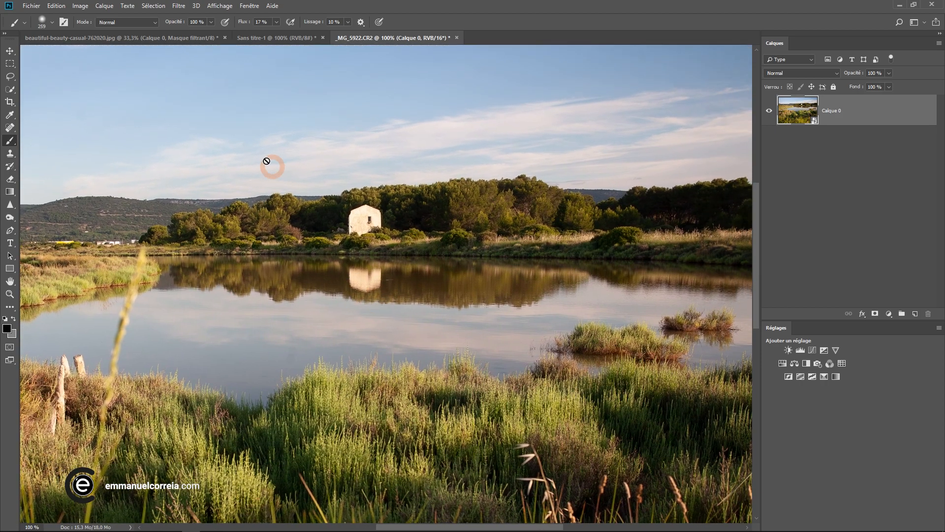
- Start the Accentuation filter on the landscape layer and set its radius to 0.4 pixels
{"action": "left_click", "coordinate": [178, 6]}
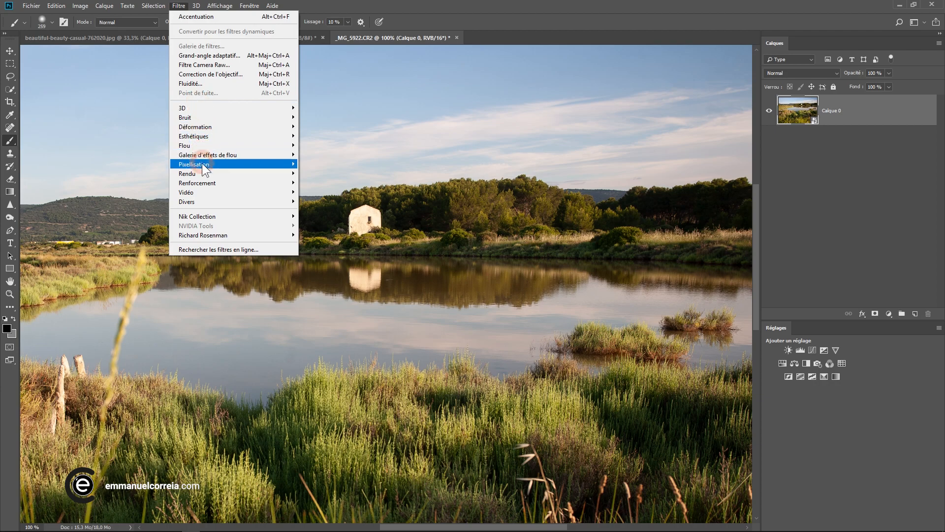
{"action": "mouse_move", "coordinate": [206, 181]}
{"action": "left_click", "coordinate": [310, 181]}
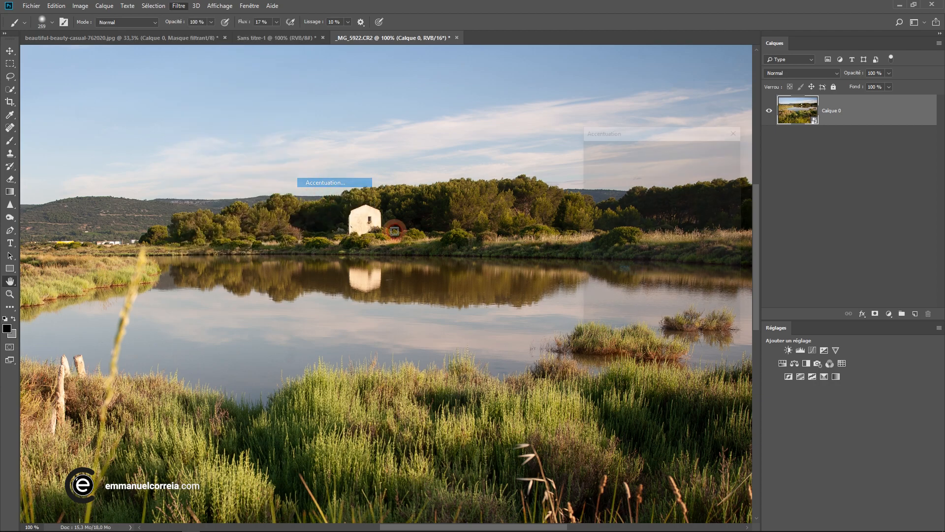
{"action": "left_click_drag", "start_coordinate": [597, 311], "coordinate": [594, 310]}
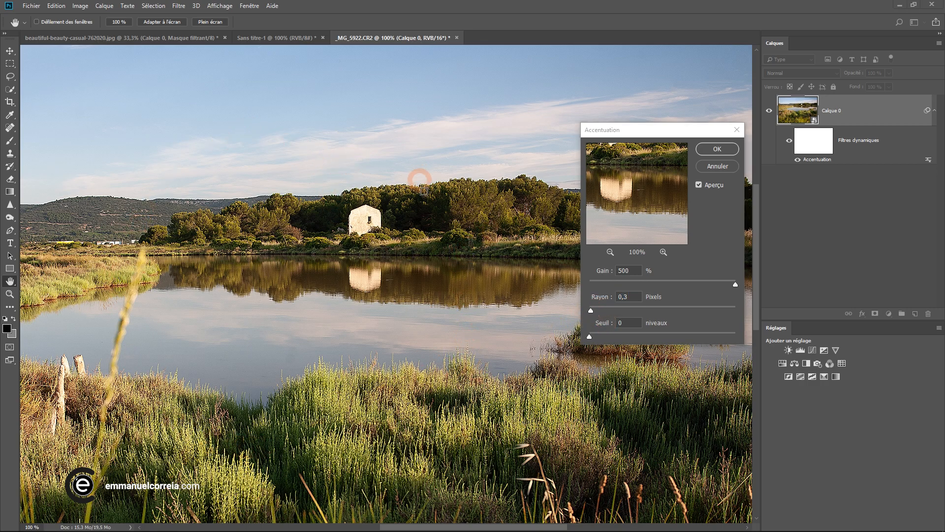
{"action": "left_click_drag", "start_coordinate": [591, 311], "coordinate": [592, 311]}
- Examine the sharpening preview up close across the hills, trees, water and grasses of the landscape
{"action": "scroll", "coordinate": [499, 311], "scroll_direction": "down", "scroll_amount": 1}
{"action": "scroll", "coordinate": [468, 308], "scroll_direction": "up", "scroll_amount": 2}
{"action": "left_click_drag", "start_coordinate": [405, 252], "coordinate": [360, 477]}
{"action": "left_click_drag", "start_coordinate": [256, 186], "coordinate": [473, 201]}
{"action": "left_click_drag", "start_coordinate": [210, 261], "coordinate": [421, 233]}
{"action": "left_click_drag", "start_coordinate": [201, 282], "coordinate": [399, 249]}
{"action": "left_click_drag", "start_coordinate": [209, 319], "coordinate": [305, 312]}
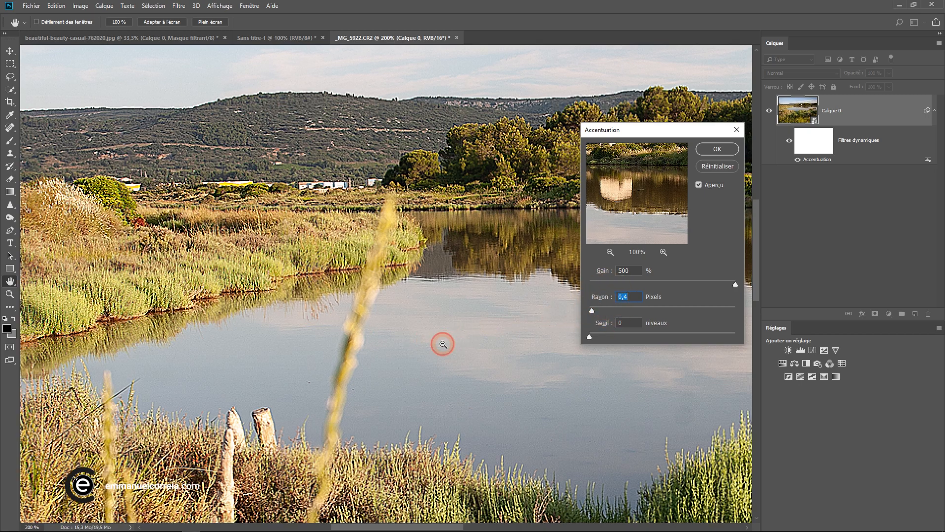
{"action": "scroll", "coordinate": [442, 343], "scroll_direction": "down", "scroll_amount": 2}
{"action": "left_click_drag", "start_coordinate": [441, 343], "coordinate": [284, 346]}
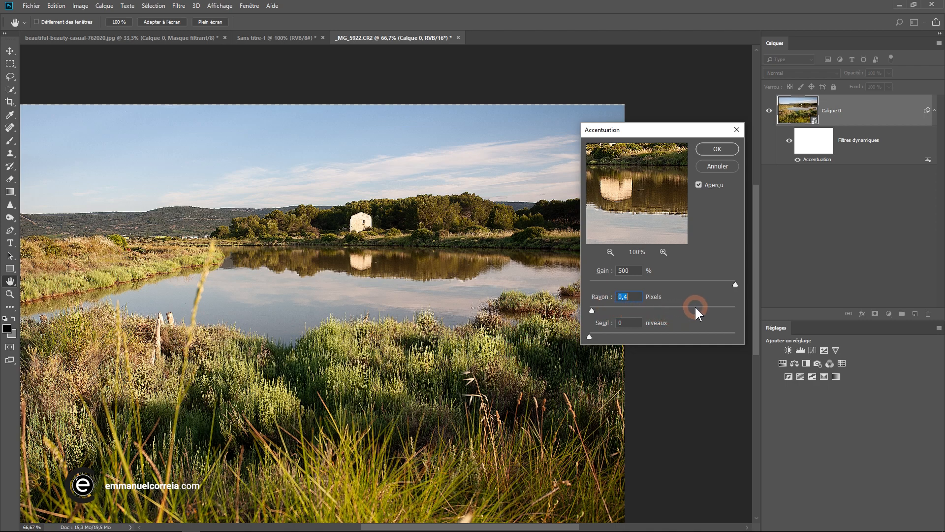
- Try a 311.6 pixel radius with a 20% gain and compare the image with and without the preview
{"action": "left_click_drag", "start_coordinate": [674, 309], "coordinate": [712, 306]}
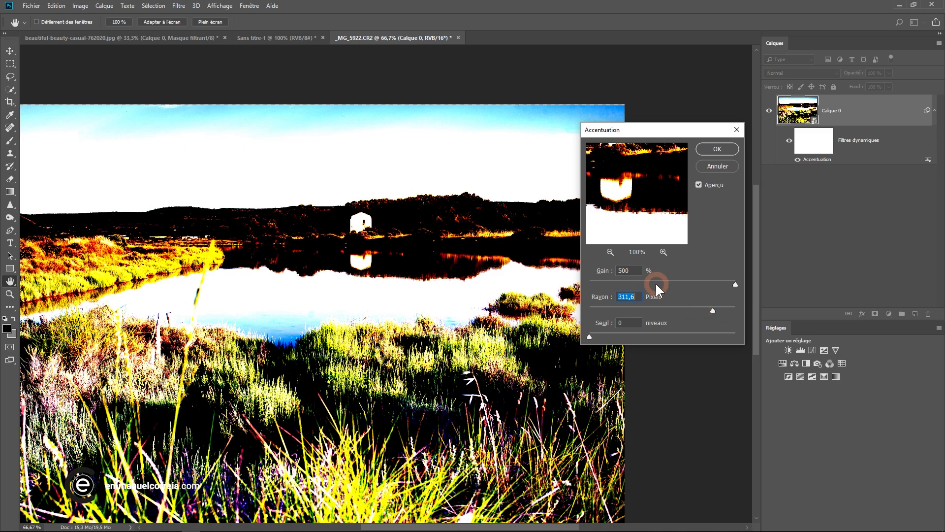
{"action": "left_click", "coordinate": [652, 283]}
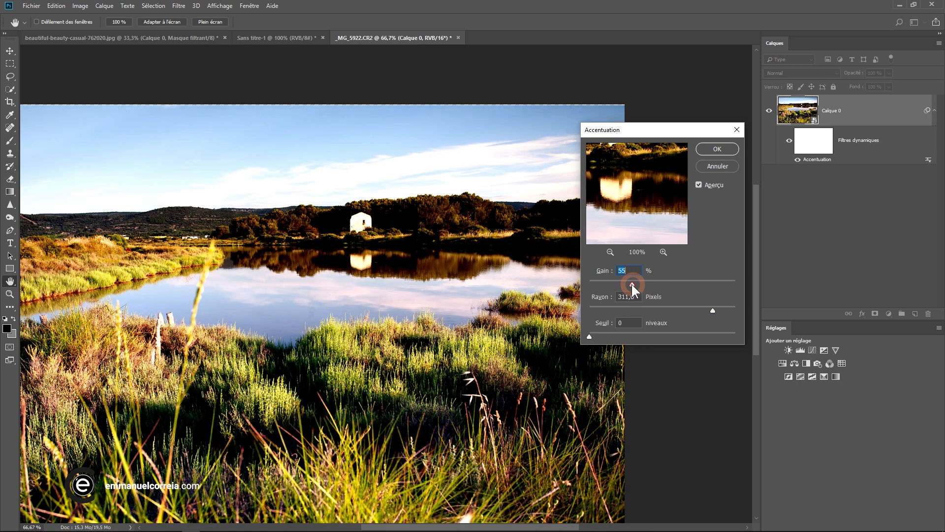
{"action": "left_click_drag", "start_coordinate": [631, 285], "coordinate": [607, 283]}
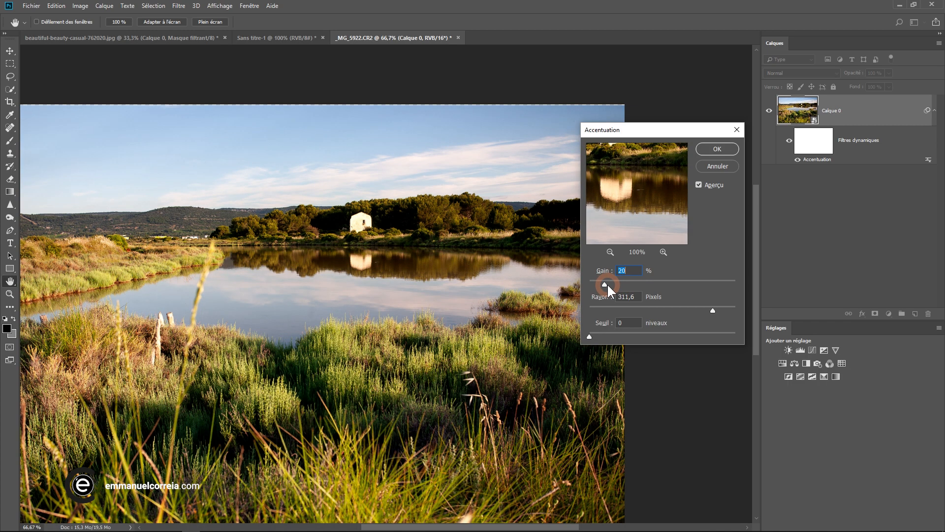
{"action": "left_click", "coordinate": [699, 184]}
{"action": "left_click", "coordinate": [699, 185]}
{"action": "left_click", "coordinate": [699, 185]}
- Set the Accentuation gain to 500% and the radius to 0.4 pixels
{"action": "left_click_drag", "start_coordinate": [604, 285], "coordinate": [619, 286]}
{"action": "left_click", "coordinate": [594, 309]}
{"action": "left_click_drag", "start_coordinate": [592, 308], "coordinate": [594, 309]}
- Check the noise in the sky, set the sharpening threshold to 6 levels and apply the filter to the landscape layer
{"action": "left_click", "coordinate": [445, 168], "text": "ctrl"}
{"action": "left_click", "coordinate": [433, 159], "text": "ctrl"}
{"action": "left_click", "coordinate": [425, 154], "text": "ctrl"}
{"action": "left_click", "coordinate": [374, 170], "text": "ctrl"}
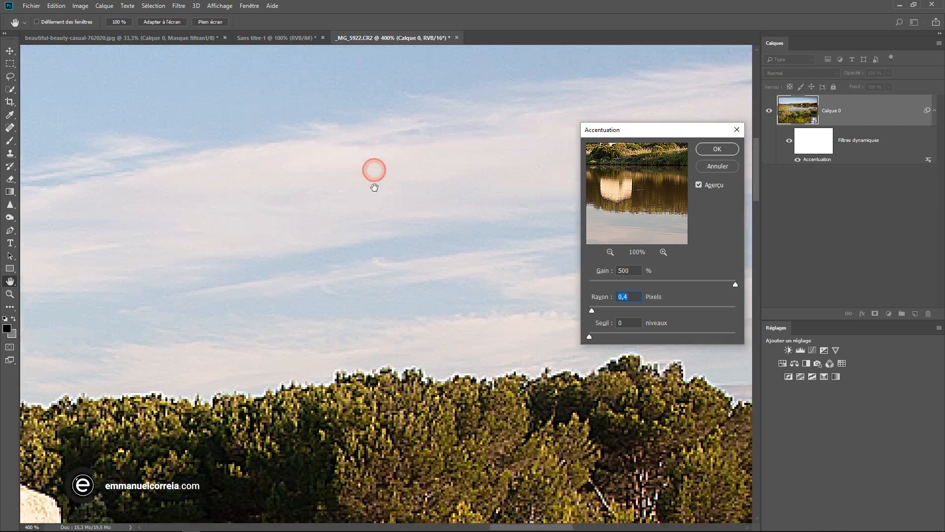
{"action": "left_click_drag", "start_coordinate": [375, 173], "coordinate": [384, 276]}
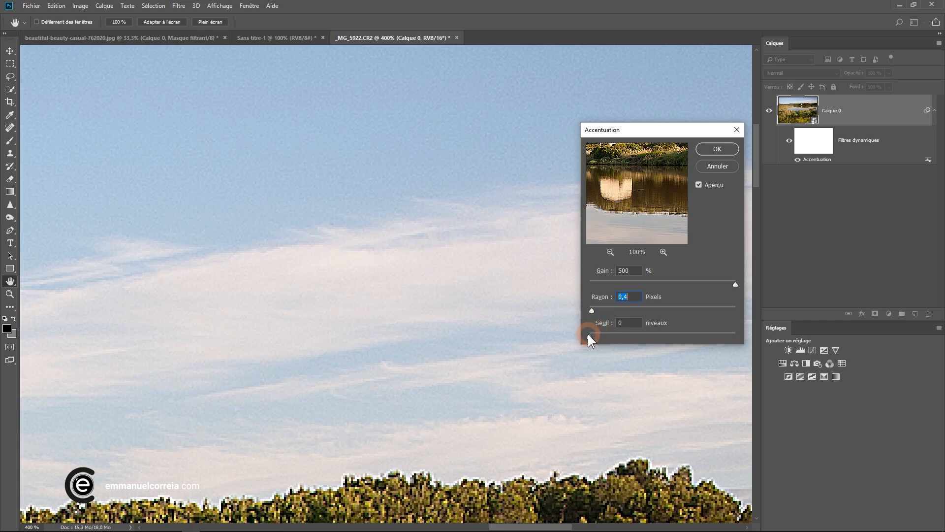
{"action": "key", "text": "Tab"}
{"action": "scroll", "coordinate": [232, 276], "scroll_direction": "down", "scroll_amount": 5}
{"action": "scroll", "coordinate": [246, 284], "scroll_direction": "down", "scroll_amount": 4}
{"action": "left_click", "coordinate": [365, 208]}
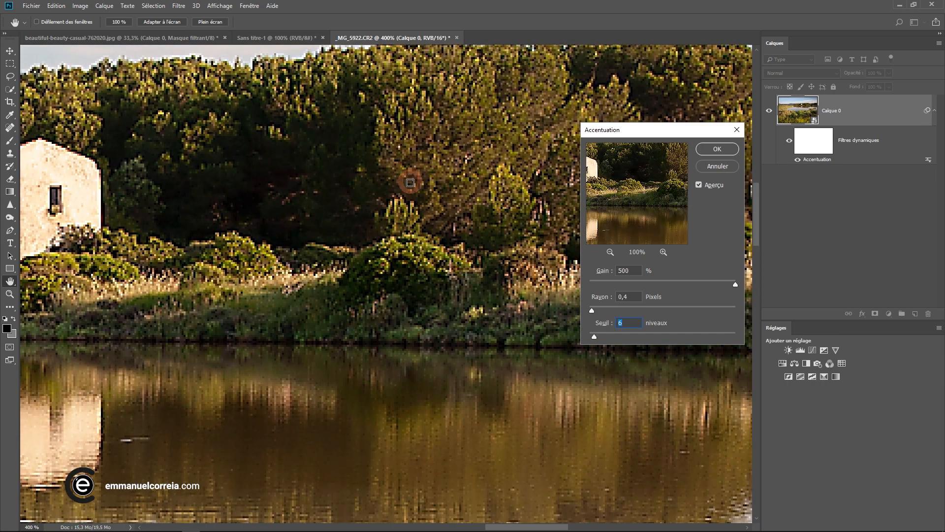
{"action": "scroll", "coordinate": [364, 239], "scroll_direction": "down", "scroll_amount": 2}
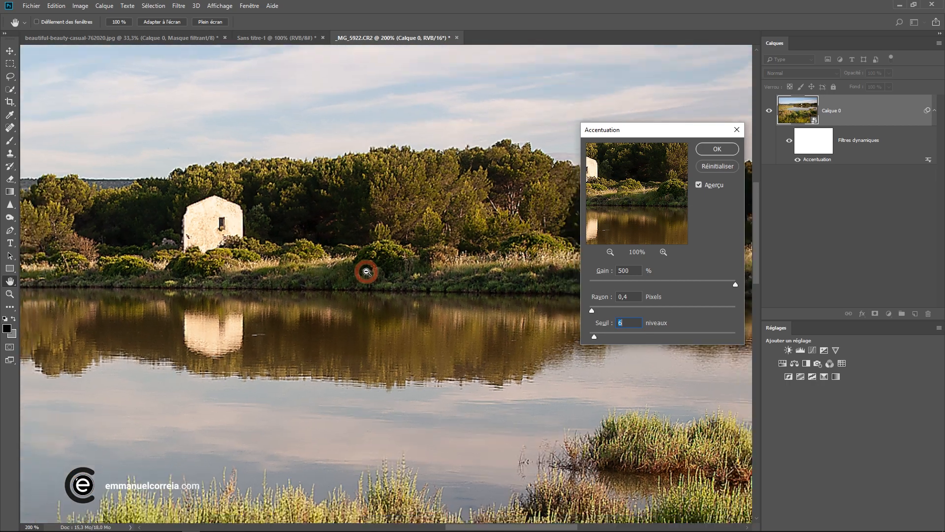
{"action": "scroll", "coordinate": [364, 291], "scroll_direction": "down", "scroll_amount": 2}
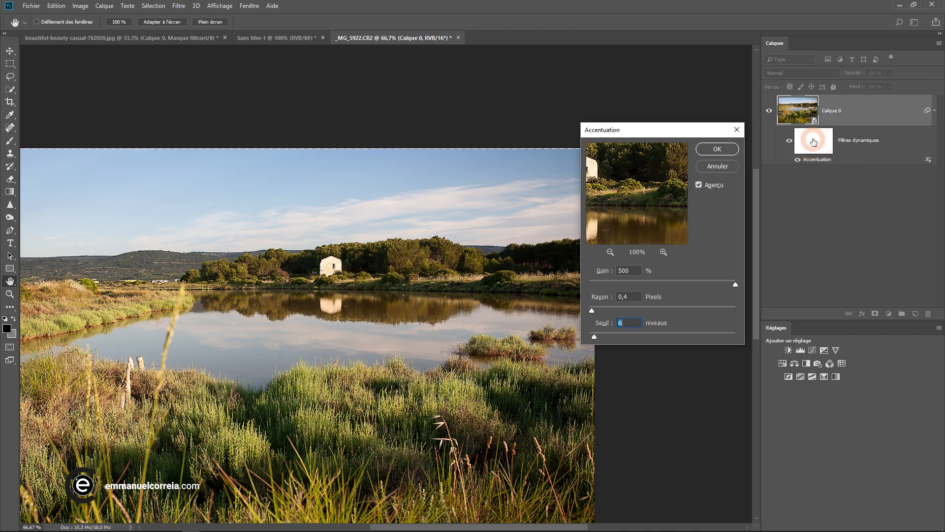
{"action": "left_click", "coordinate": [718, 149]}
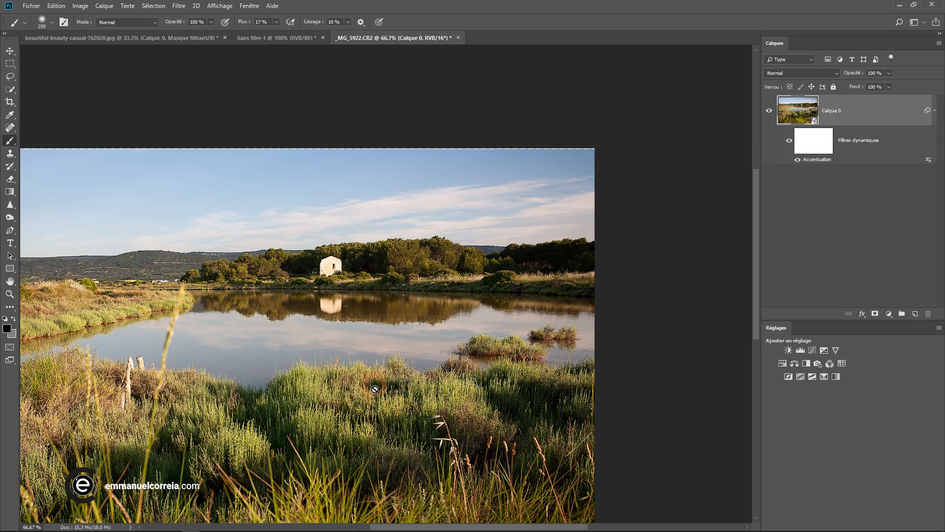
- Change the blending mode of the landscape layer's Accentuation filter to Luminosité
{"action": "left_click", "coordinate": [330, 414], "text": "ctrl"}
{"action": "left_click", "coordinate": [329, 413], "text": "ctrl"}
{"action": "left_click_drag", "start_coordinate": [322, 391], "coordinate": [443, 401]}
{"action": "left_click_drag", "start_coordinate": [571, 96], "coordinate": [508, 311]}
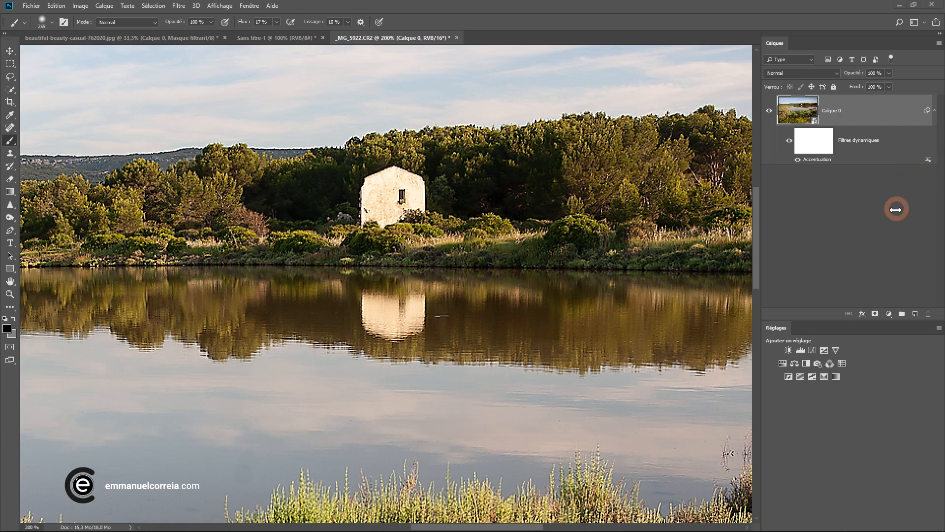
{"action": "double_click", "coordinate": [925, 167]}
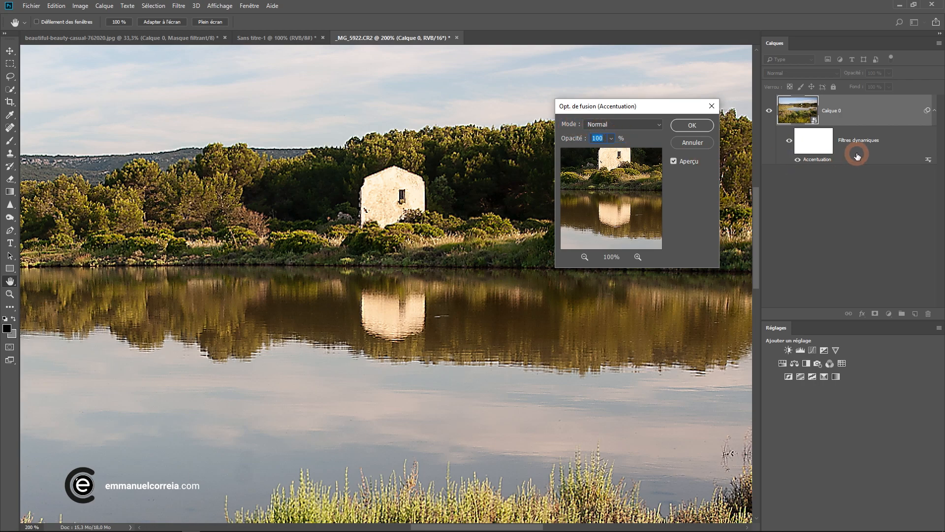
{"action": "left_click", "coordinate": [600, 123]}
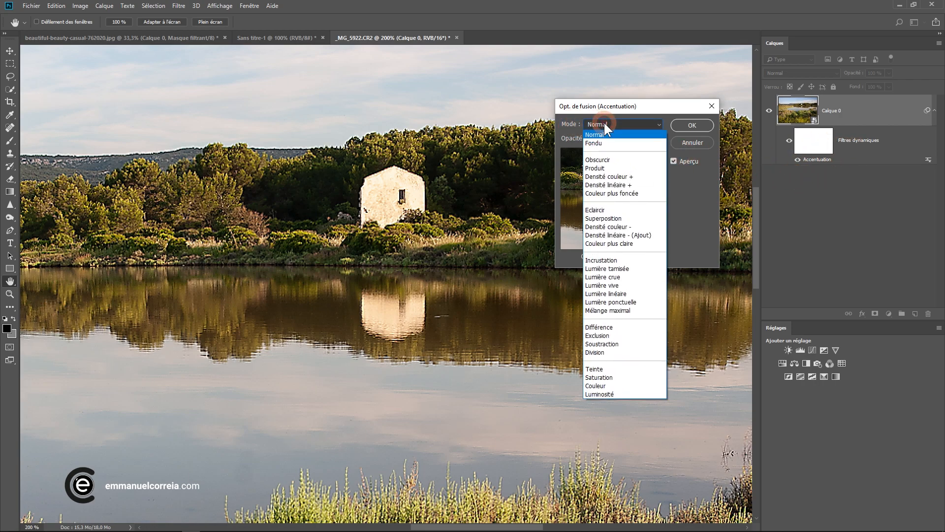
{"action": "left_click", "coordinate": [596, 393]}
{"action": "left_click", "coordinate": [693, 125]}
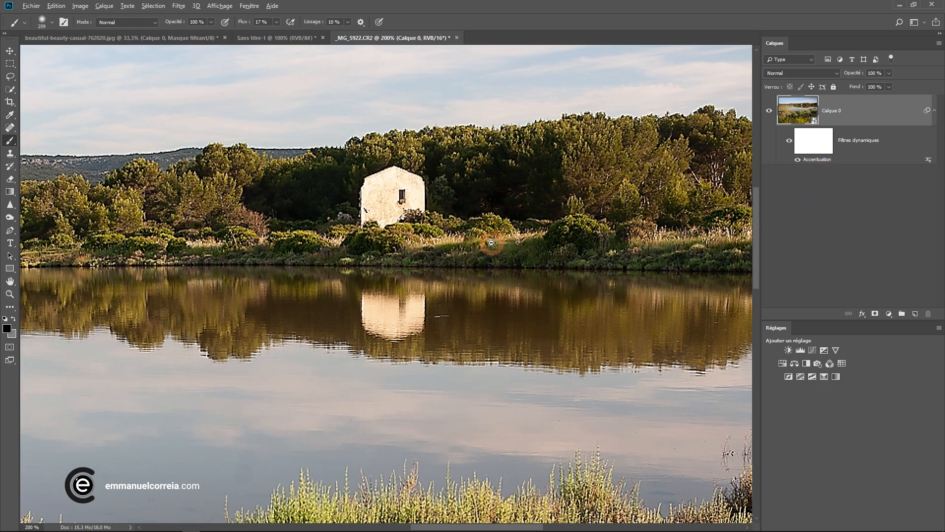
{"action": "scroll", "coordinate": [533, 244], "scroll_direction": "down", "scroll_amount": 2}
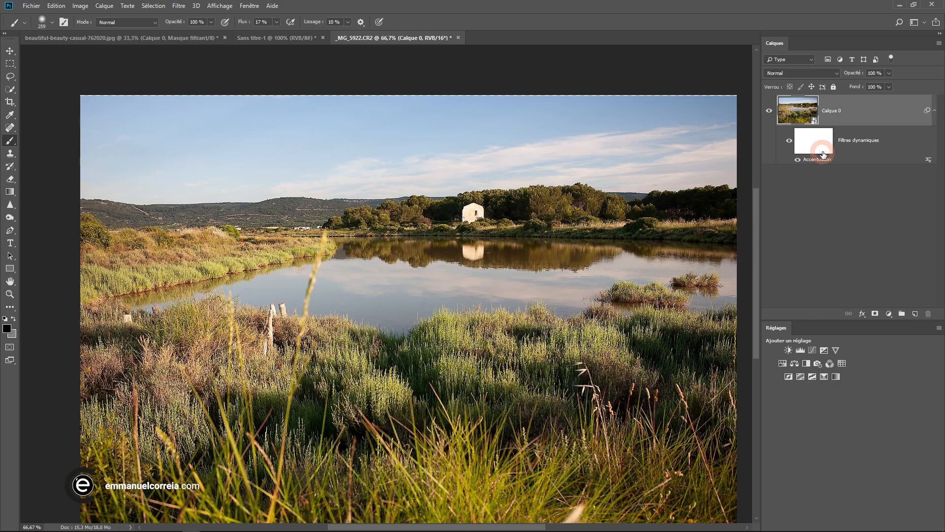
- Delete the Accentuation smart filter from the landscape layer and open the Netteté optimisée filter for it
{"action": "left_click_drag", "start_coordinate": [813, 162], "coordinate": [927, 319]}
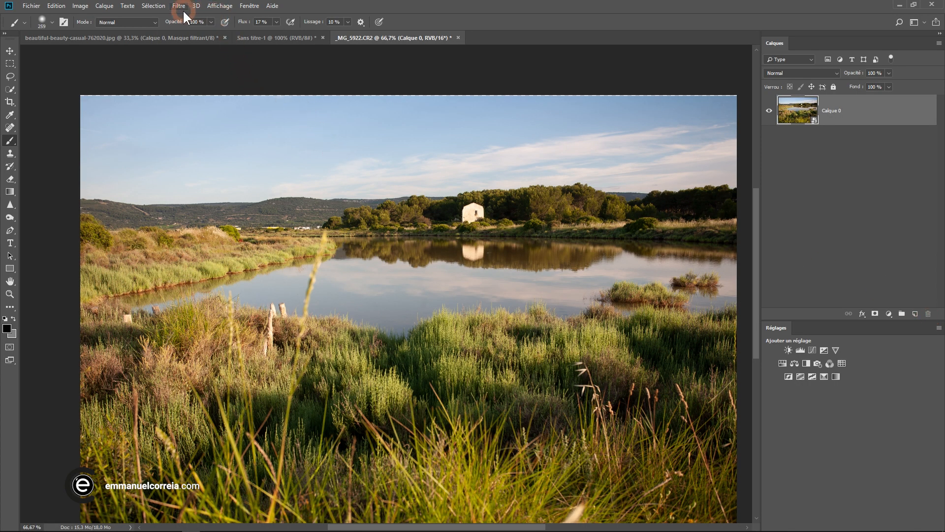
{"action": "left_click", "coordinate": [179, 6]}
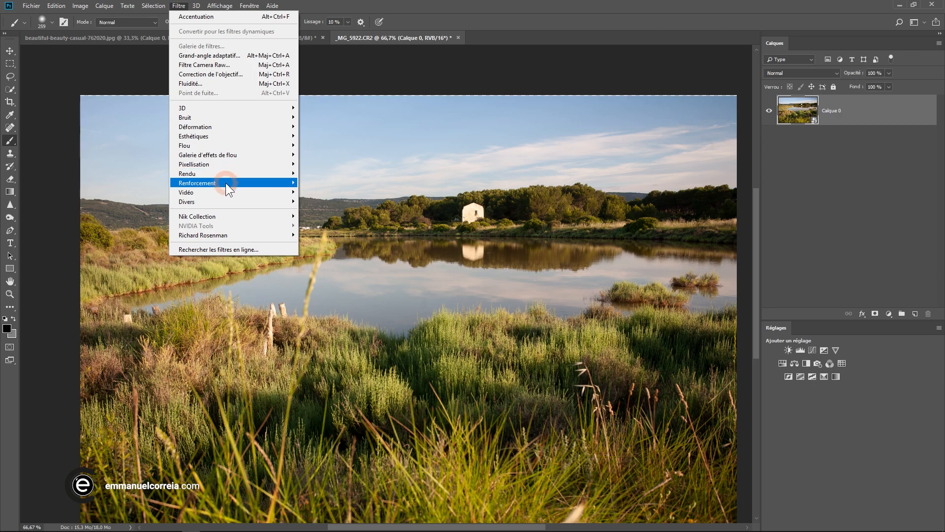
{"action": "mouse_move", "coordinate": [226, 183]}
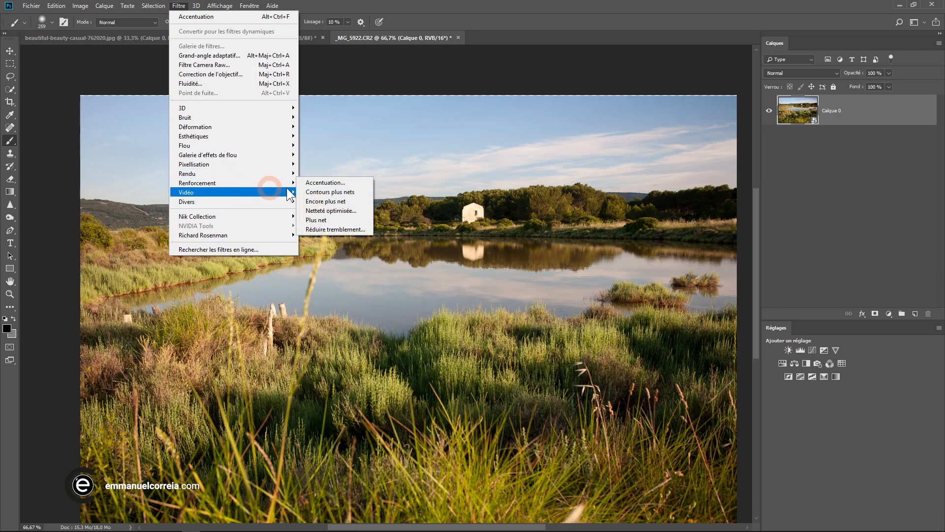
{"action": "left_click", "coordinate": [346, 211]}
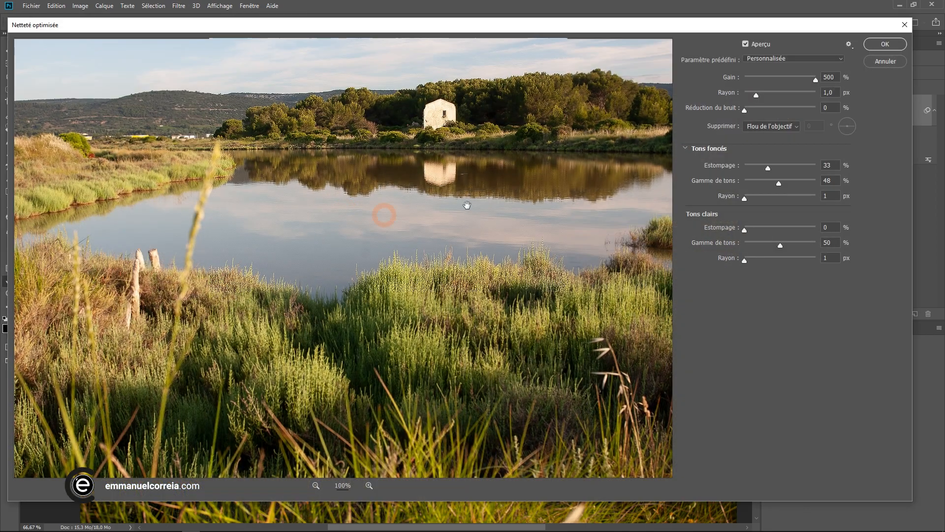
- Bring the sky into the preview and try the Réduction du bruit setting, leaving it at 0%
{"action": "left_click", "coordinate": [698, 153]}
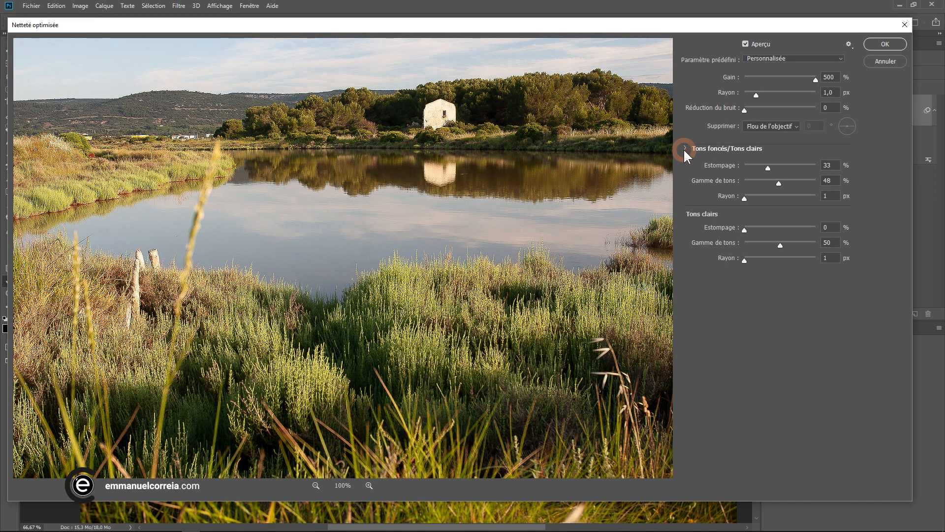
{"action": "left_click_drag", "start_coordinate": [683, 31], "coordinate": [720, 11]}
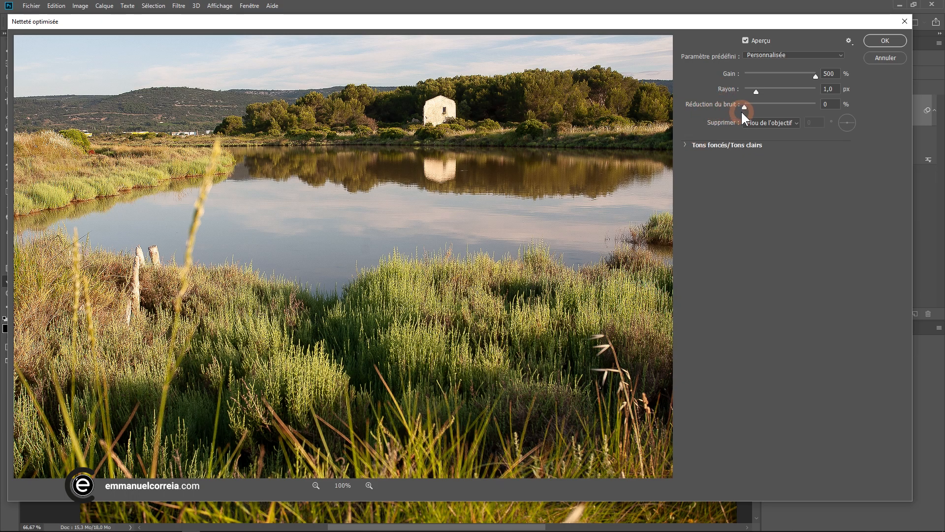
{"action": "left_click_drag", "start_coordinate": [560, 142], "coordinate": [530, 226]}
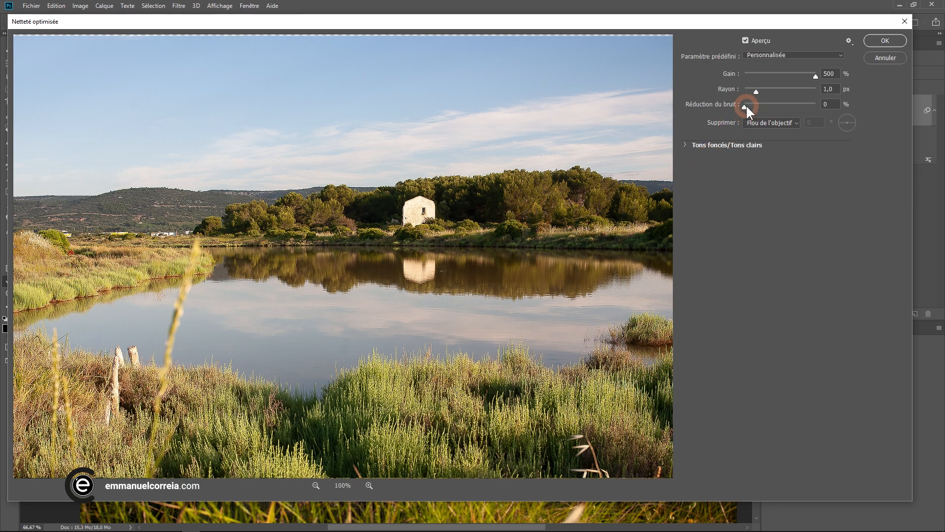
{"action": "mouse_move", "coordinate": [745, 106]}
{"action": "left_mouse_down"}
{"action": "mouse_move", "coordinate": [781, 107]}
{"action": "mouse_move", "coordinate": [737, 111]}
{"action": "left_mouse_up"}
- Try the Tons foncés Estompage at 0% and 54% with the trees magnified to 200%, and settle on 65%
{"action": "left_click", "coordinate": [684, 144]}
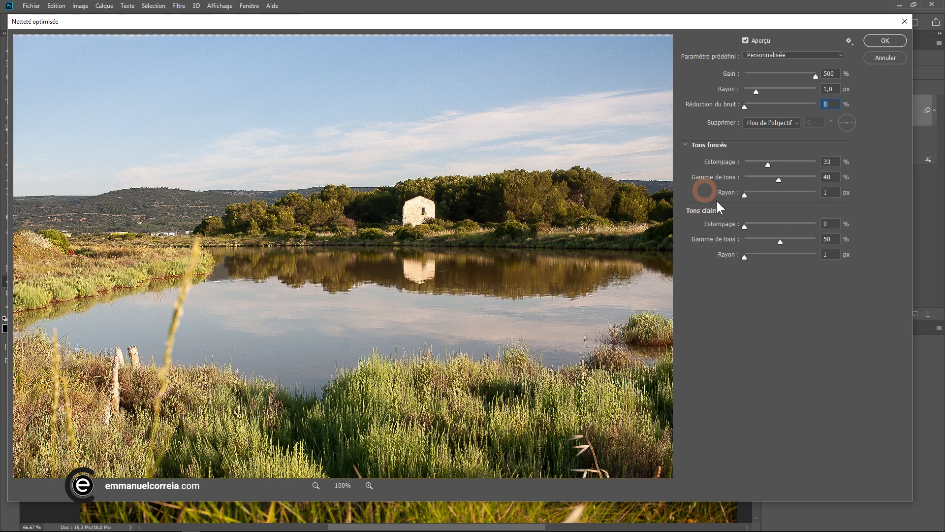
{"action": "left_click_drag", "start_coordinate": [772, 165], "coordinate": [722, 155]}
{"action": "left_click", "coordinate": [497, 208], "text": "ctrl"}
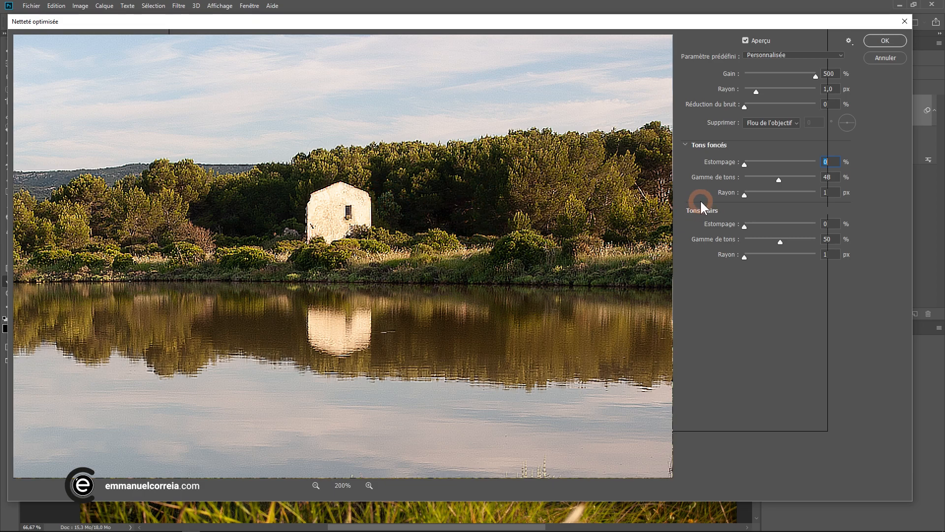
{"action": "left_click_drag", "start_coordinate": [702, 25], "coordinate": [614, 24]}
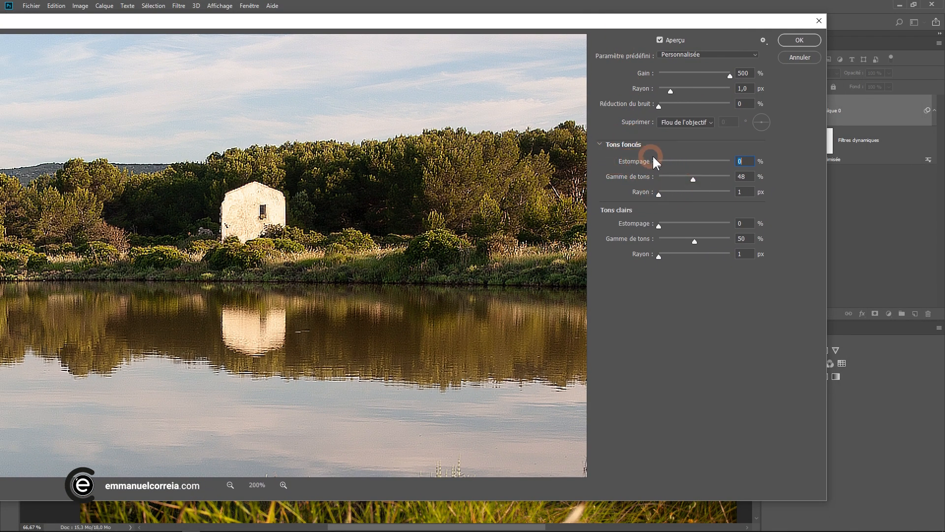
{"action": "left_click_drag", "start_coordinate": [658, 162], "coordinate": [698, 165]}
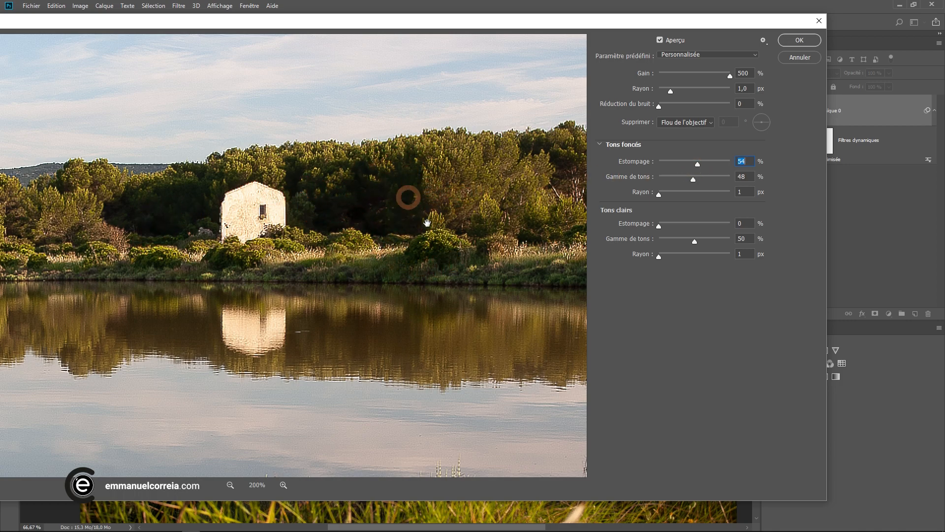
{"action": "left_click_drag", "start_coordinate": [700, 167], "coordinate": [705, 164]}
- Try the Tons foncés Gamme de tons at 50% and 17%, settle on 70% and inspect the house and trees
{"action": "left_click_drag", "start_coordinate": [695, 179], "coordinate": [695, 179]}
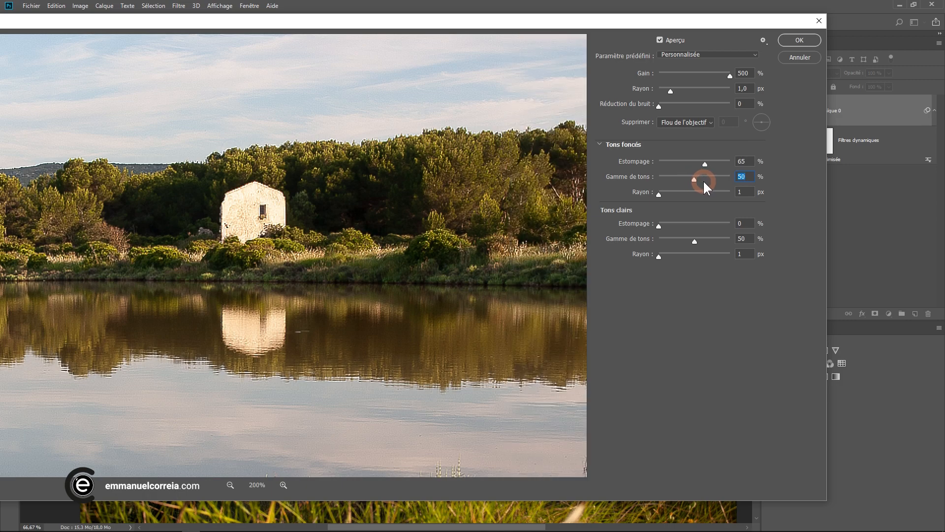
{"action": "left_click_drag", "start_coordinate": [699, 182], "coordinate": [790, 177]}
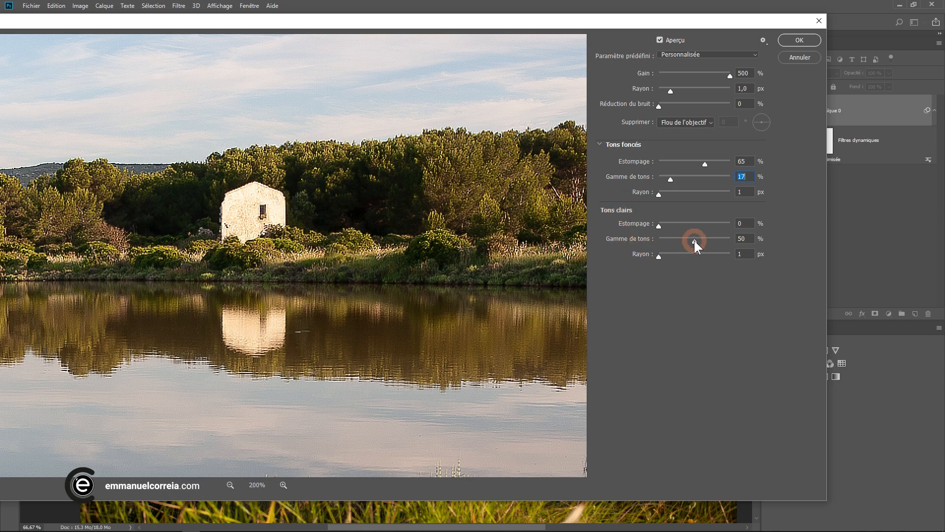
{"action": "left_click_drag", "start_coordinate": [673, 179], "coordinate": [708, 179]}
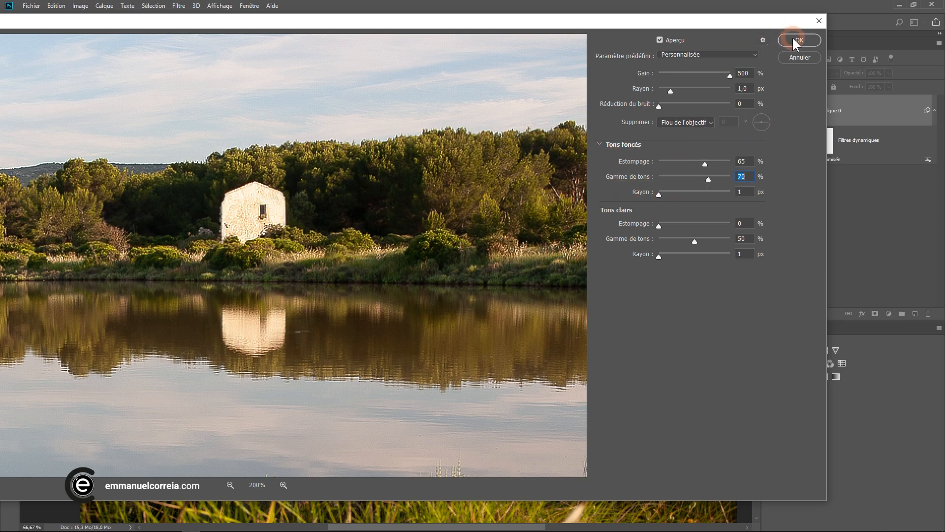
{"action": "left_click_drag", "start_coordinate": [305, 217], "coordinate": [407, 225]}
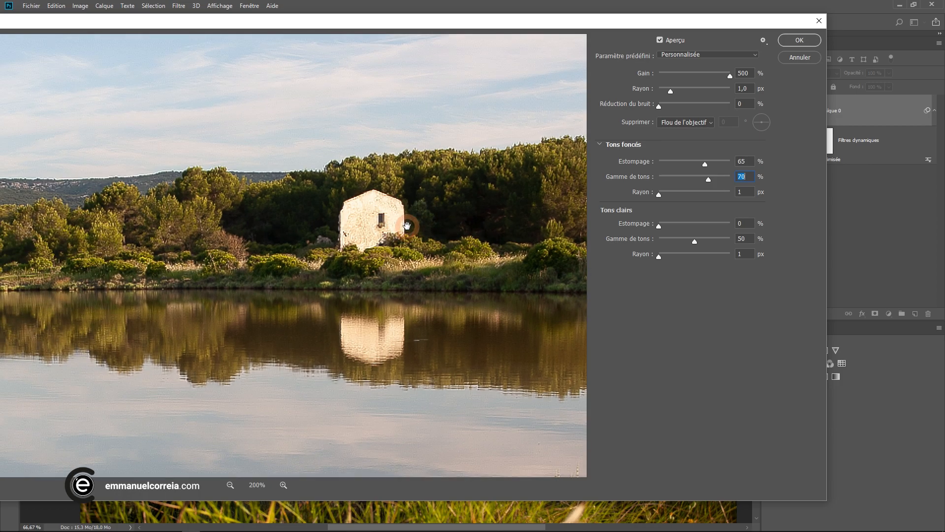
{"action": "left_click_drag", "start_coordinate": [453, 198], "coordinate": [399, 211]}
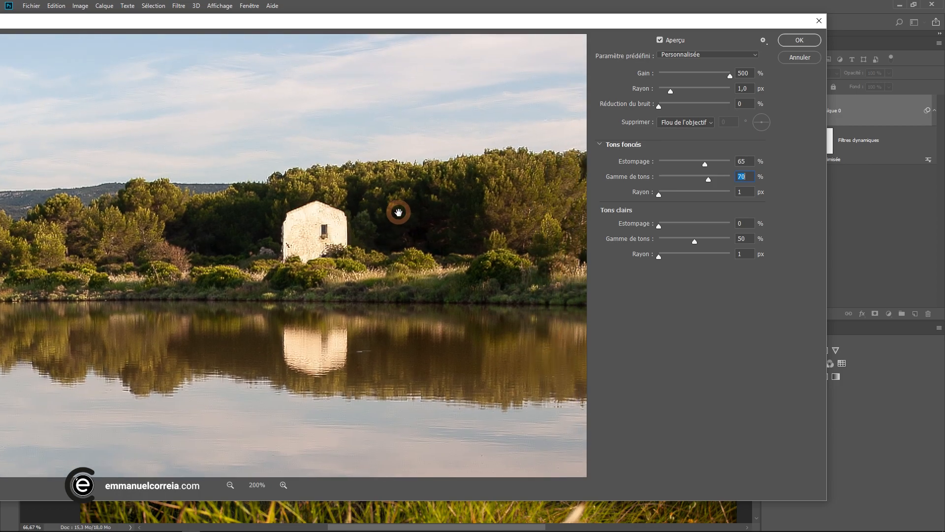
- Try Flou gaussien and Flou de l'objectif as the blur to remove, and finish on Flou directionnel
{"action": "left_click", "coordinate": [687, 123]}
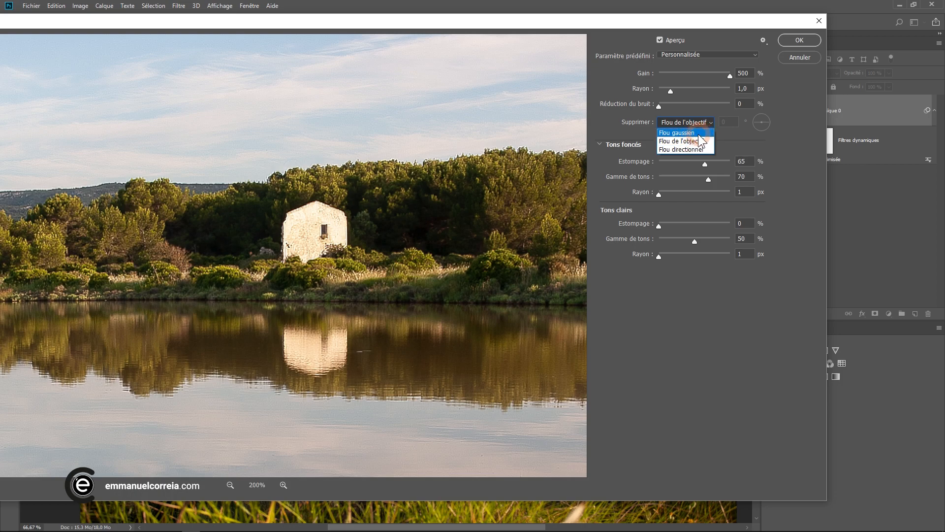
{"action": "left_click", "coordinate": [694, 133]}
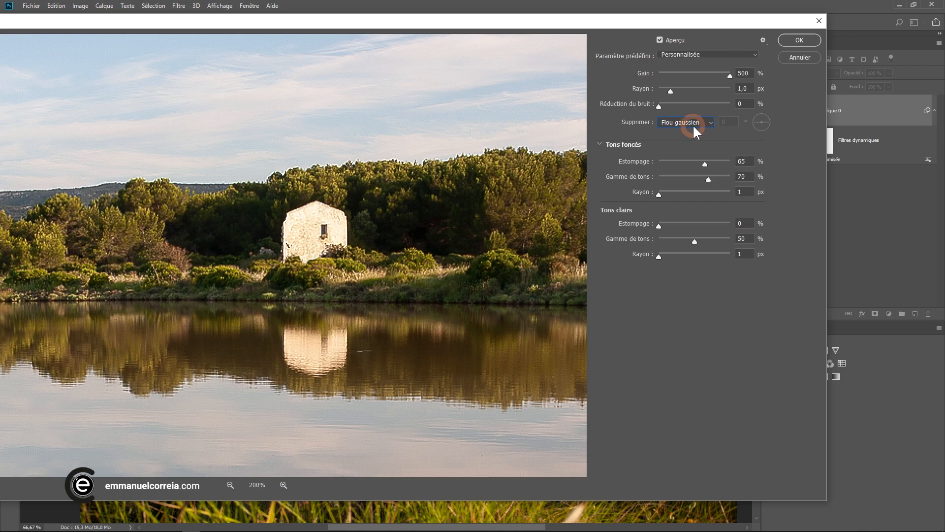
{"action": "left_click", "coordinate": [697, 122]}
{"action": "left_click", "coordinate": [687, 137]}
{"action": "left_click", "coordinate": [684, 122]}
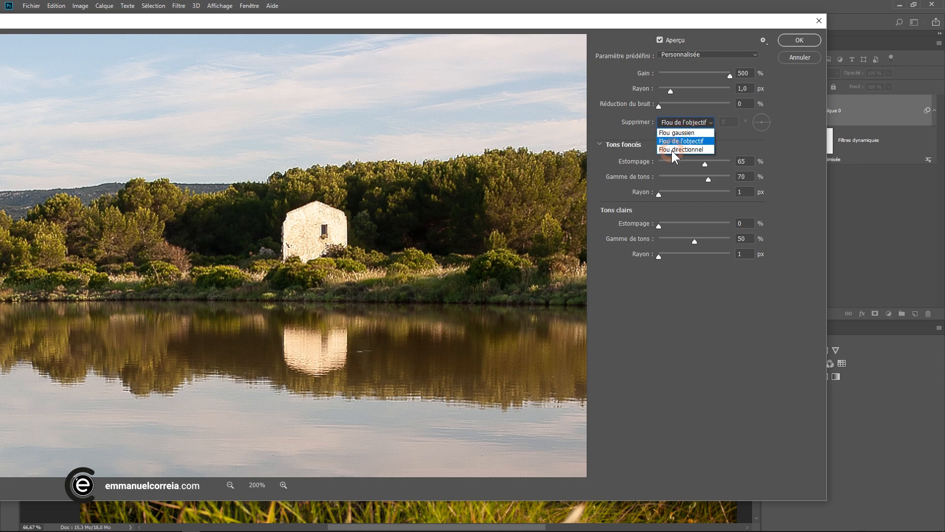
{"action": "left_click", "coordinate": [671, 149]}
- Set the directional blur angle to 20° and increase the sharpening radius
{"action": "left_click", "coordinate": [761, 122]}
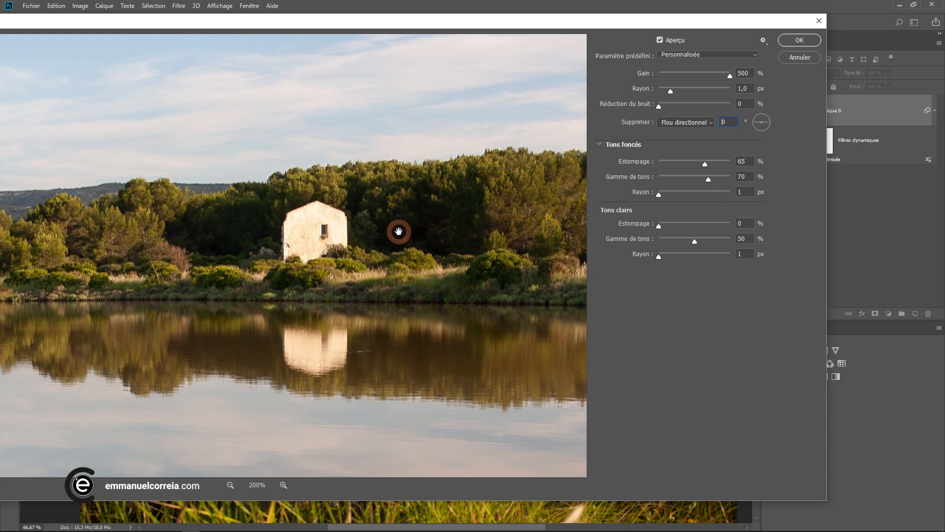
{"action": "left_click_drag", "start_coordinate": [432, 217], "coordinate": [382, 226]}
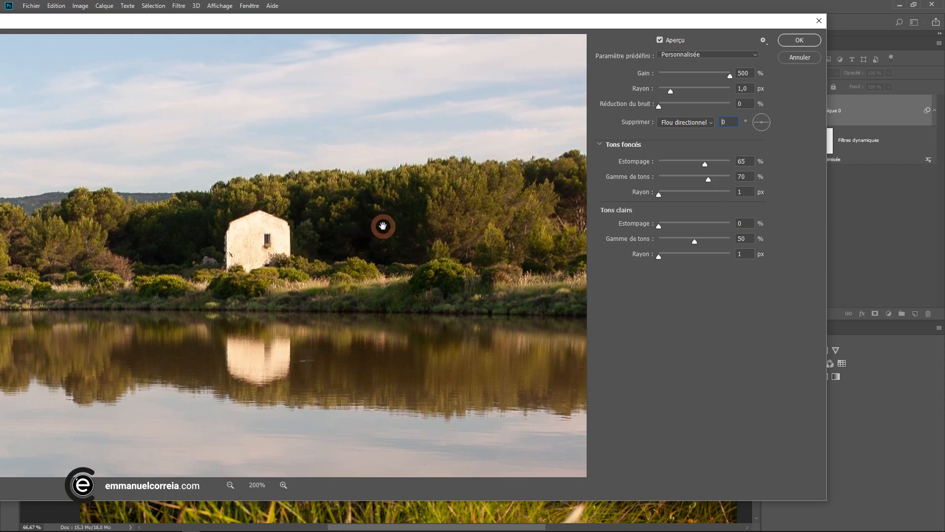
{"action": "double_click", "coordinate": [724, 122]}
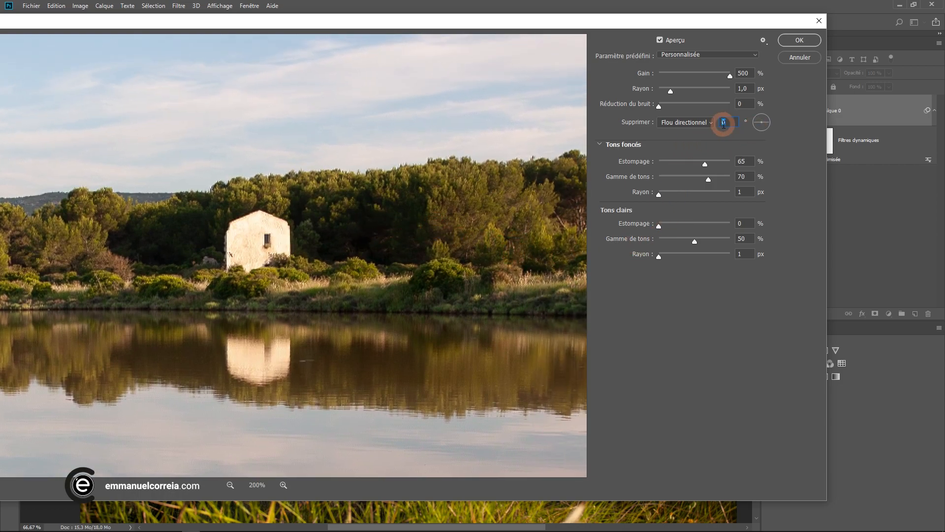
{"action": "type", "text": "20"}
{"action": "left_click_drag", "start_coordinate": [680, 92], "coordinate": [696, 92]}
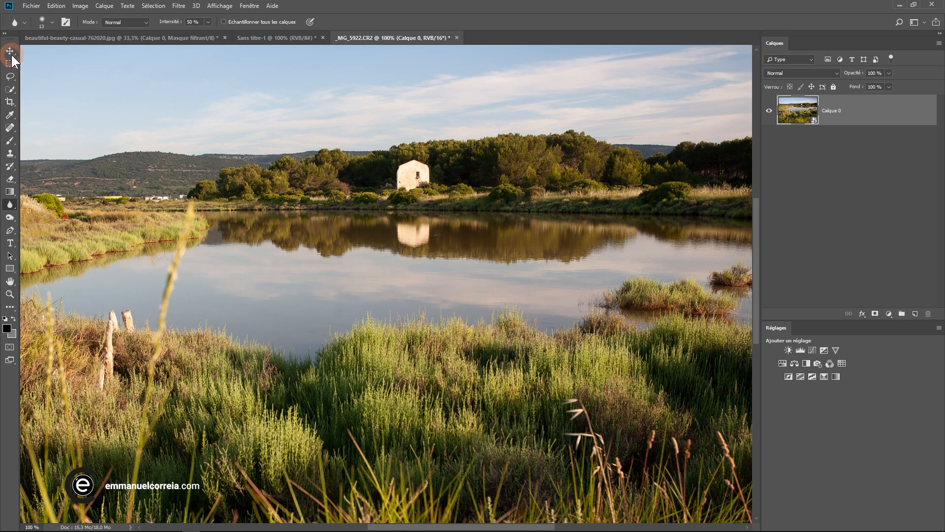
- Switch to the Move tool and open the Camera Raw filter's Détail settings for the landscape layer
{"action": "left_click", "coordinate": [10, 51]}
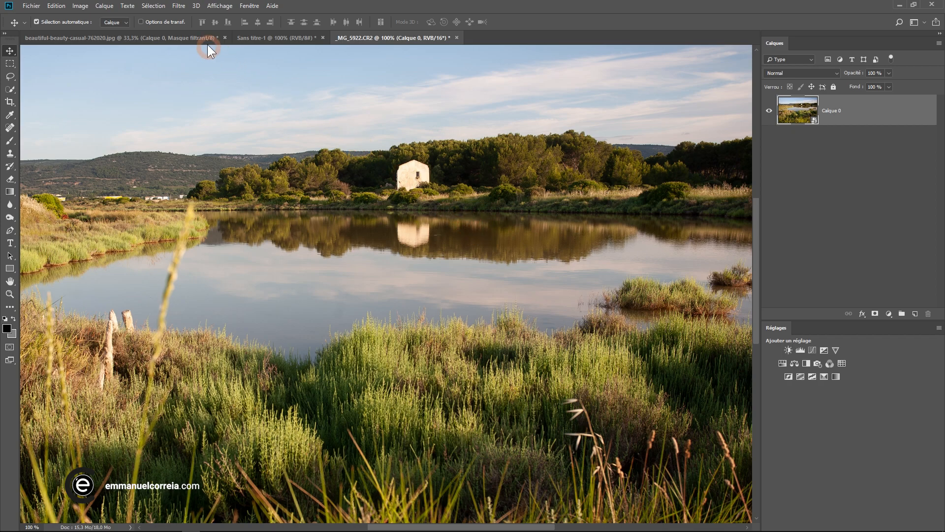
{"action": "left_click", "coordinate": [178, 6]}
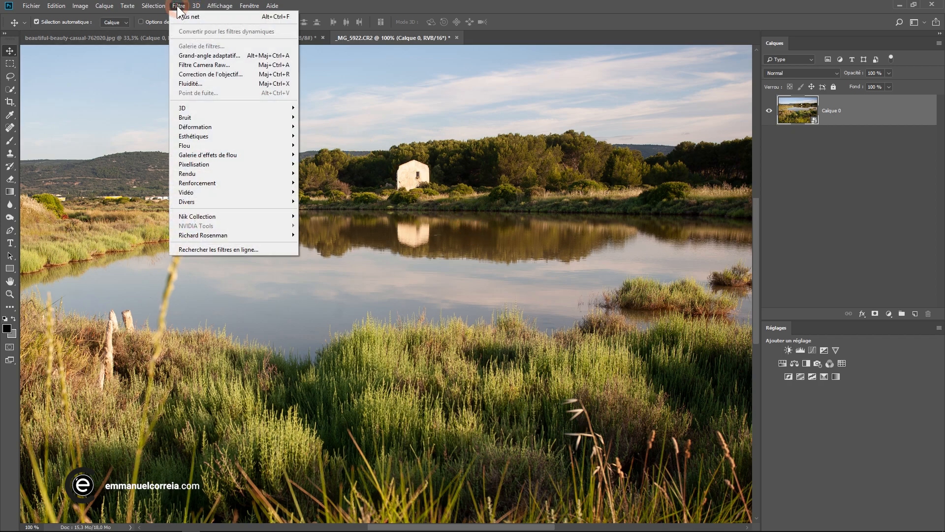
{"action": "left_click", "coordinate": [197, 64]}
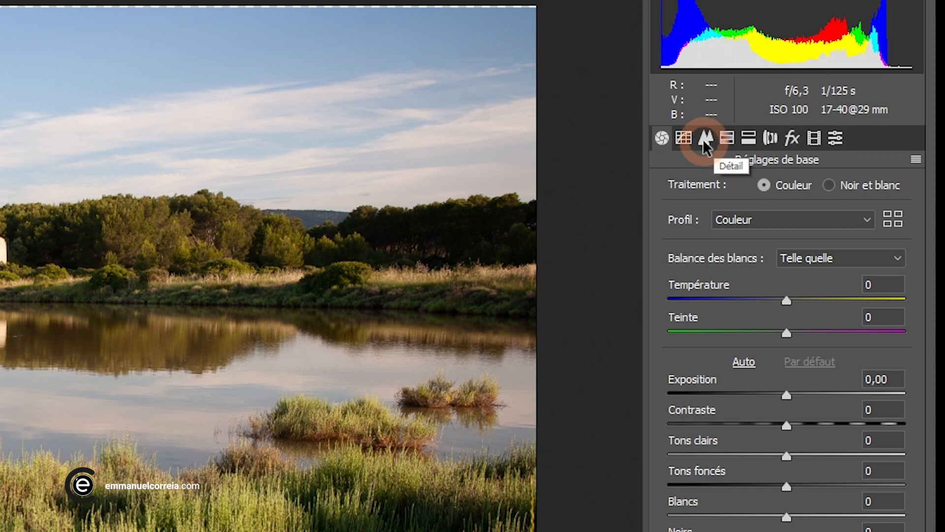
{"action": "left_click", "coordinate": [706, 140]}
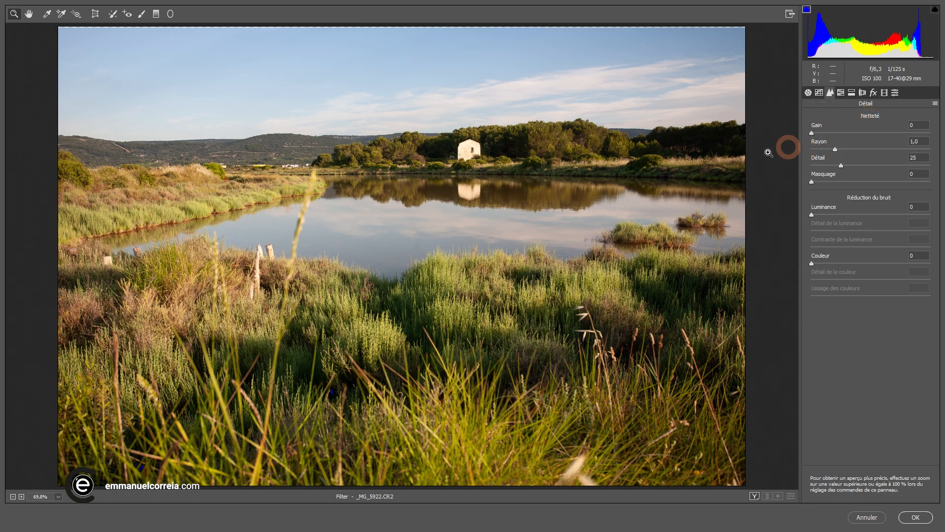
- Examine the grass in the Camera Raw preview at magnifications up to 300% and return to 100%
{"action": "left_click", "coordinate": [493, 267]}
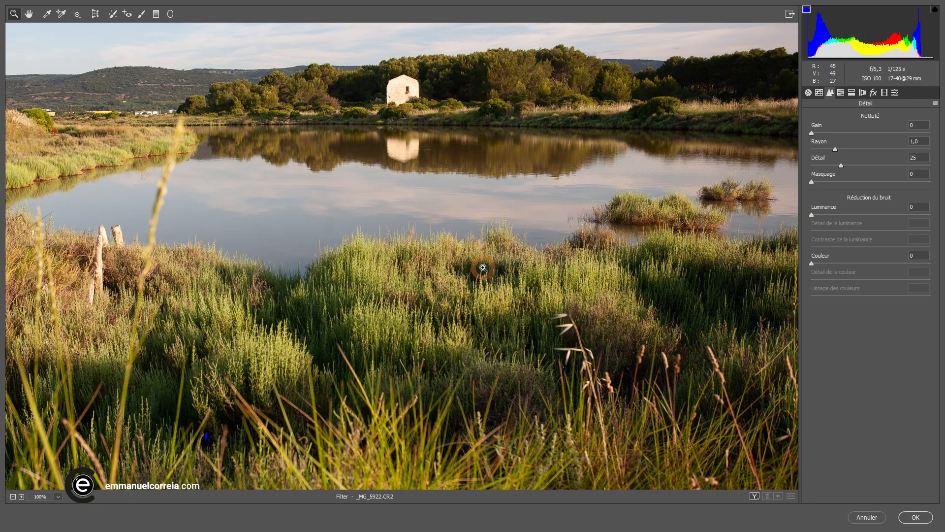
{"action": "left_click", "coordinate": [421, 275]}
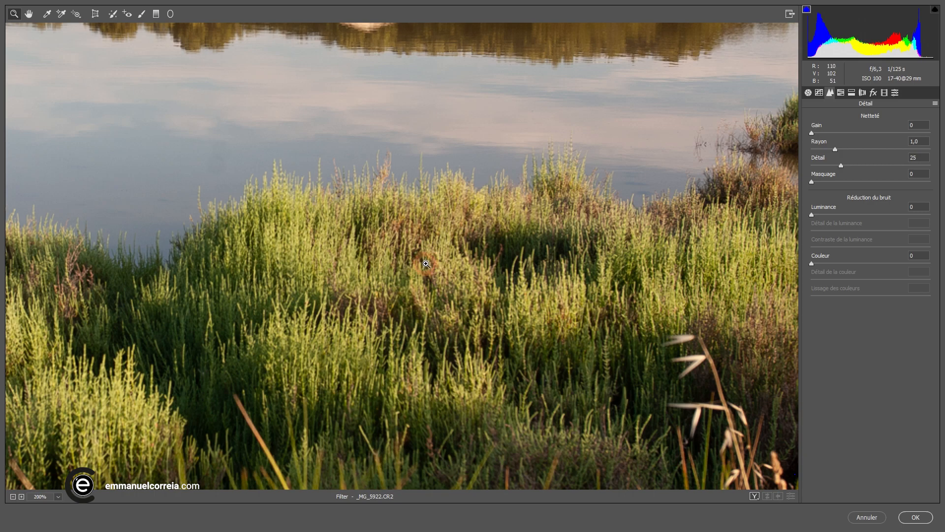
{"action": "left_click", "coordinate": [426, 264]}
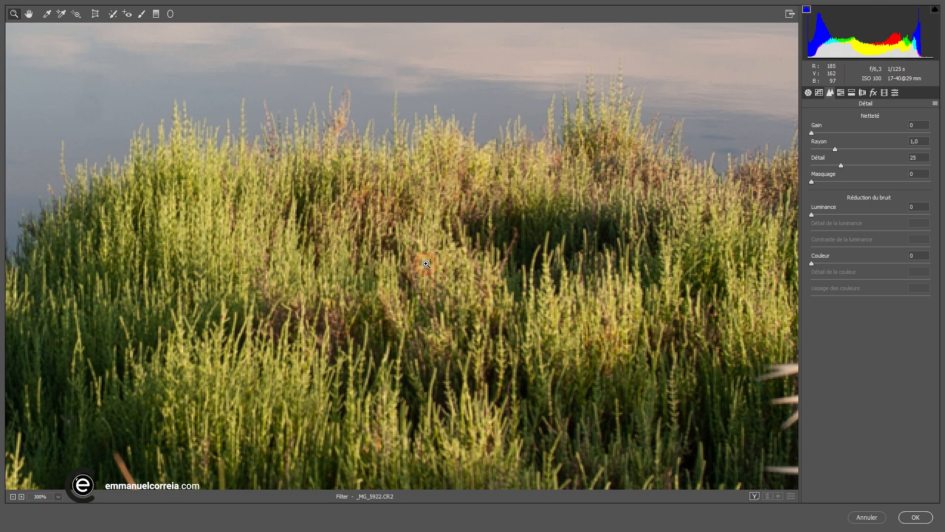
{"action": "left_click", "coordinate": [427, 265], "text": "alt"}
{"action": "left_click", "coordinate": [427, 264]}
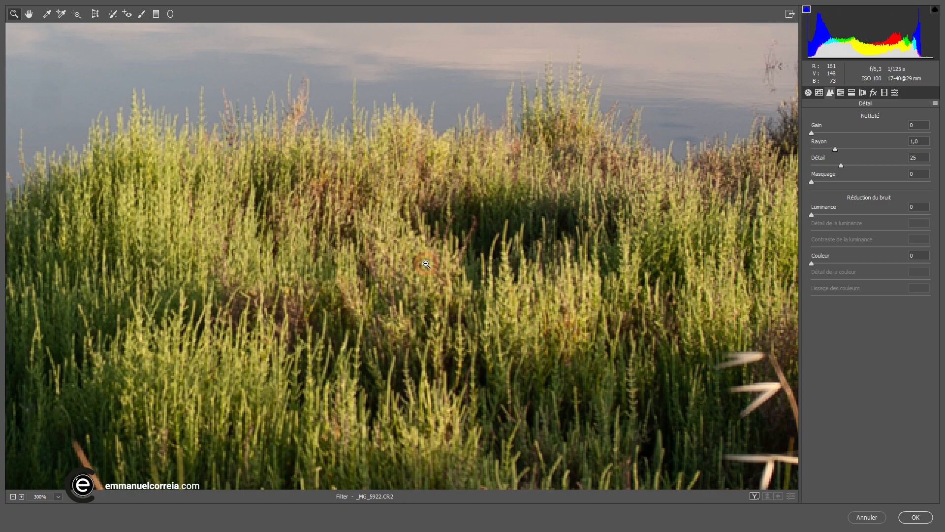
{"action": "left_click", "coordinate": [426, 265], "text": "alt"}
{"action": "left_click", "coordinate": [426, 264], "text": "alt"}
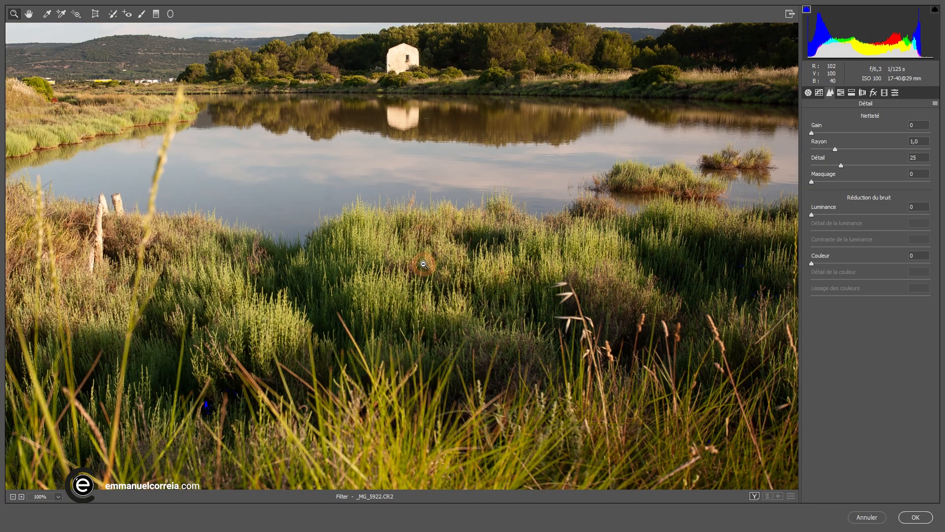
{"action": "left_click", "coordinate": [423, 264], "text": "alt"}
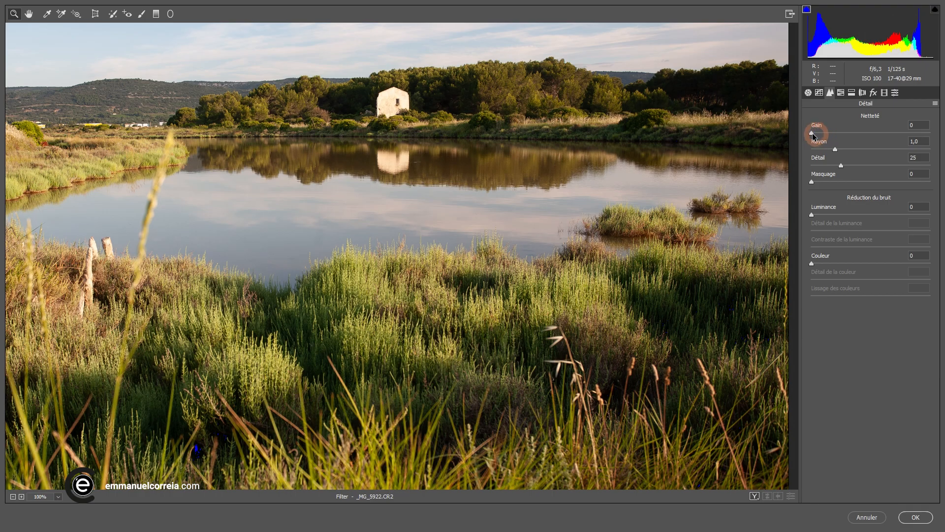
- Set the Netteté Gain to 150 and check the effect on the sky and distant trees
{"action": "left_click_drag", "start_coordinate": [814, 133], "coordinate": [931, 132]}
{"action": "left_click", "coordinate": [926, 125]}
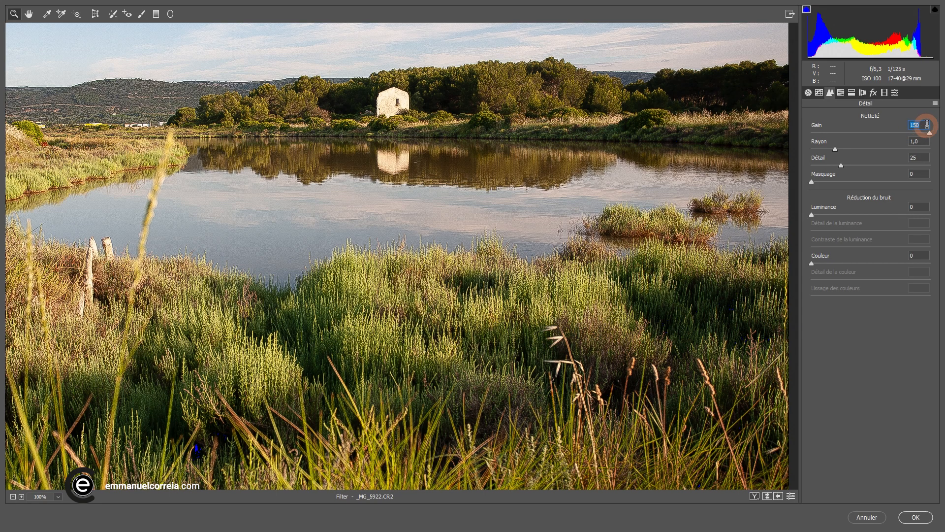
{"action": "left_click_drag", "start_coordinate": [506, 234], "coordinate": [489, 291]}
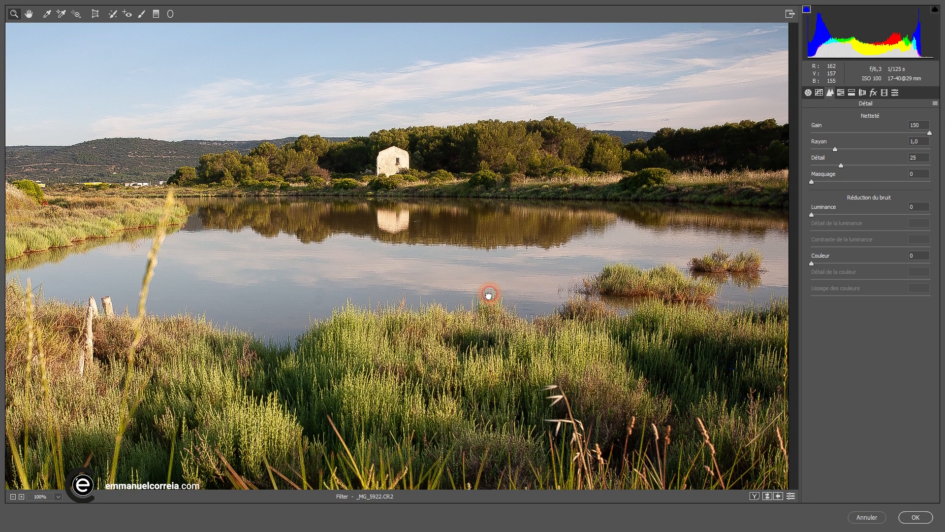
- Set the Netteté Rayon to 0,9, Détail to 27 and Masquage to 13, judging the distant trees and house at 200%
{"action": "left_click", "coordinate": [489, 291]}
{"action": "left_click_drag", "start_coordinate": [835, 148], "coordinate": [940, 157]}
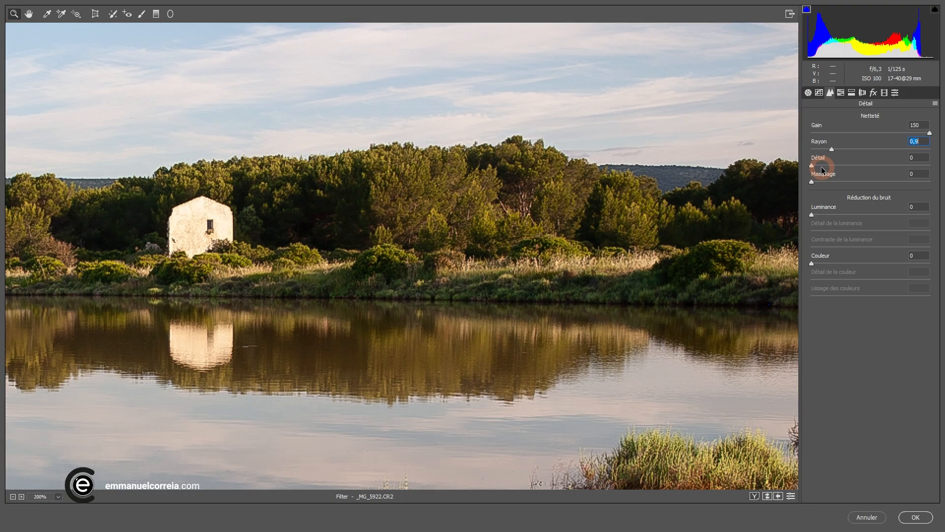
{"action": "mouse_move", "coordinate": [823, 164]}
{"action": "left_mouse_down"}
{"action": "mouse_move", "coordinate": [887, 164]}
{"action": "mouse_move", "coordinate": [834, 165]}
{"action": "mouse_move", "coordinate": [881, 167]}
{"action": "mouse_move", "coordinate": [844, 169]}
{"action": "mouse_move", "coordinate": [831, 149]}
{"action": "left_mouse_up"}
{"action": "mouse_move", "coordinate": [814, 181]}
{"action": "left_mouse_down"}
{"action": "mouse_move", "coordinate": [844, 183]}
{"action": "mouse_move", "coordinate": [830, 185]}
{"action": "left_mouse_up"}
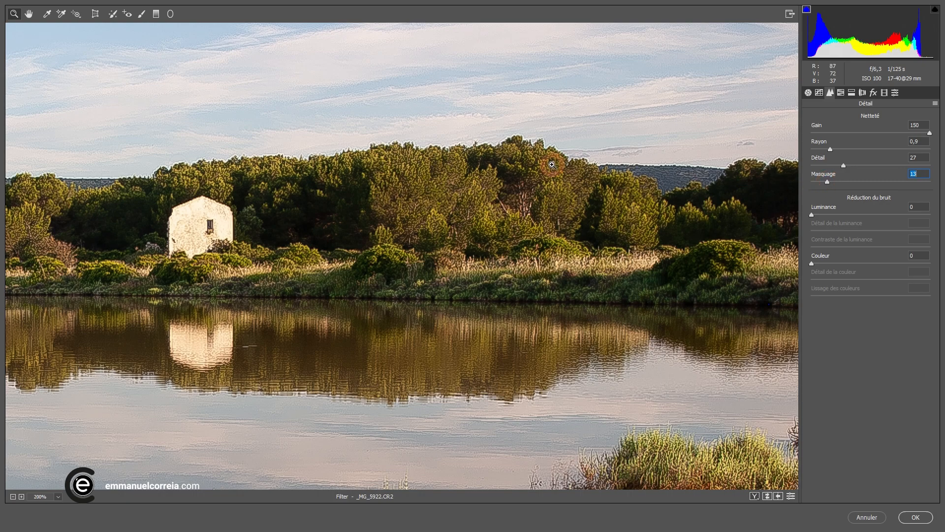
- Set the Netteté Gain to 87, Rayon to 1,0 and Détail to 37
{"action": "left_click_drag", "start_coordinate": [929, 132], "coordinate": [856, 134]}
{"action": "left_click_drag", "start_coordinate": [461, 178], "coordinate": [498, 245]}
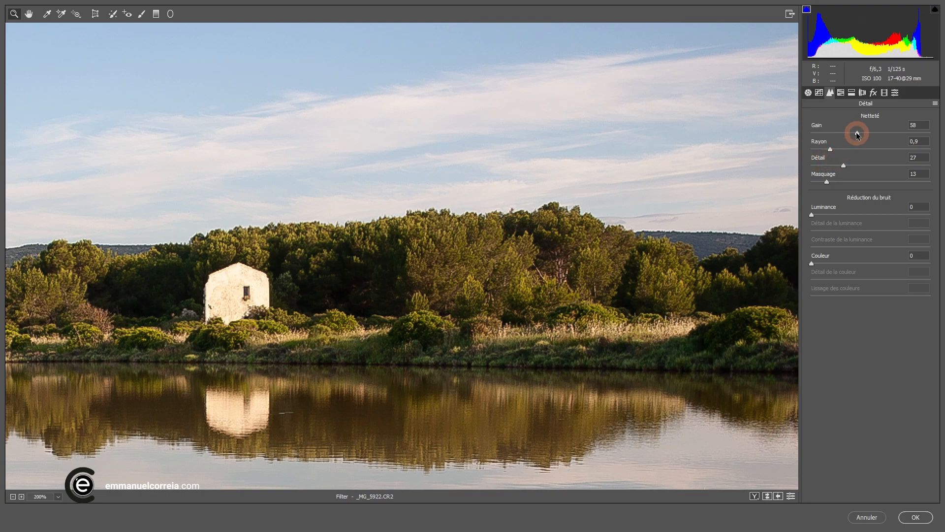
{"action": "left_click_drag", "start_coordinate": [857, 135], "coordinate": [880, 135]}
{"action": "mouse_move", "coordinate": [833, 149]}
{"action": "left_mouse_down"}
{"action": "mouse_move", "coordinate": [943, 152]}
{"action": "mouse_move", "coordinate": [804, 148]}
{"action": "mouse_move", "coordinate": [868, 148]}
{"action": "mouse_move", "coordinate": [827, 157]}
{"action": "left_mouse_up"}
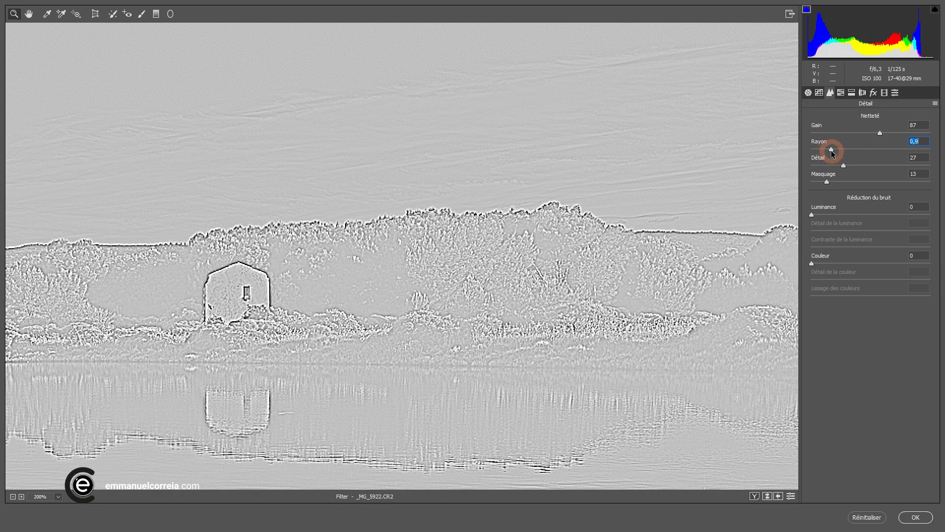
{"action": "left_click_drag", "start_coordinate": [832, 149], "coordinate": [856, 169]}
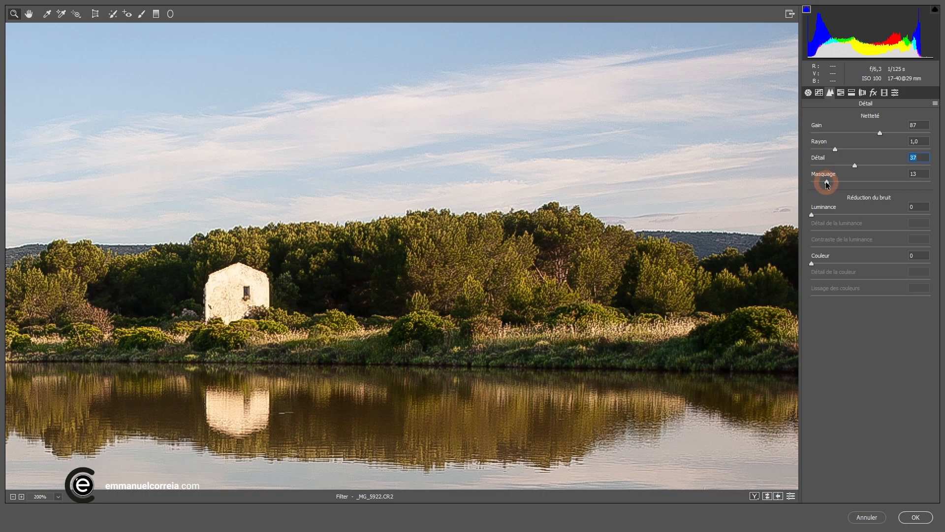
- Set Masquage to 24 using the black-and-white mask preview, and check the result on the landscape at 100%
{"action": "key", "text": "alt"}
{"action": "left_click_drag", "start_coordinate": [826, 181], "coordinate": [943, 185]}
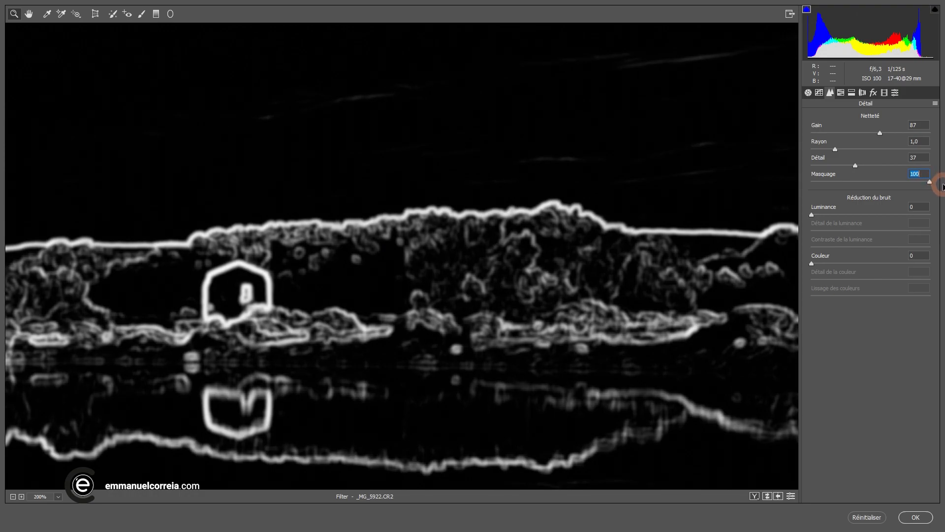
{"action": "left_click_drag", "start_coordinate": [943, 185], "coordinate": [840, 180]}
{"action": "left_click", "coordinate": [586, 218], "text": "alt"}
{"action": "left_click_drag", "start_coordinate": [548, 228], "coordinate": [564, 259]}
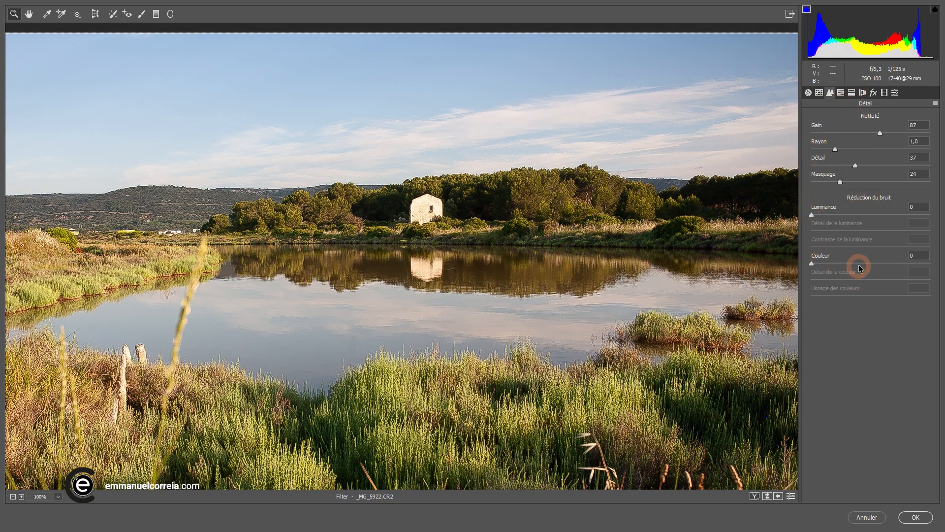
- Reduce the sky's noise with Luminance at 23 and Détail de la luminance at 47, judging it at 300%
{"action": "left_click", "coordinate": [709, 219]}
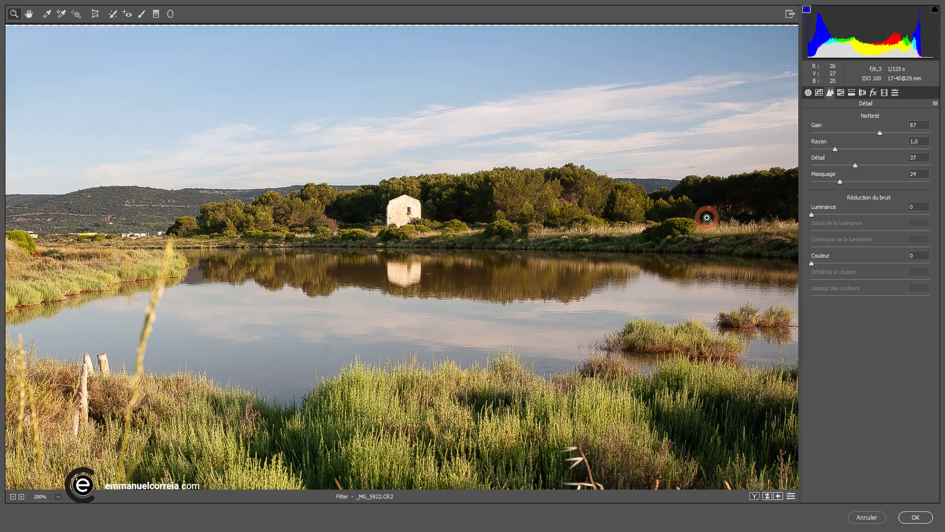
{"action": "left_click", "coordinate": [703, 218]}
{"action": "left_click_drag", "start_coordinate": [626, 173], "coordinate": [692, 370]}
{"action": "left_click_drag", "start_coordinate": [580, 265], "coordinate": [618, 374]}
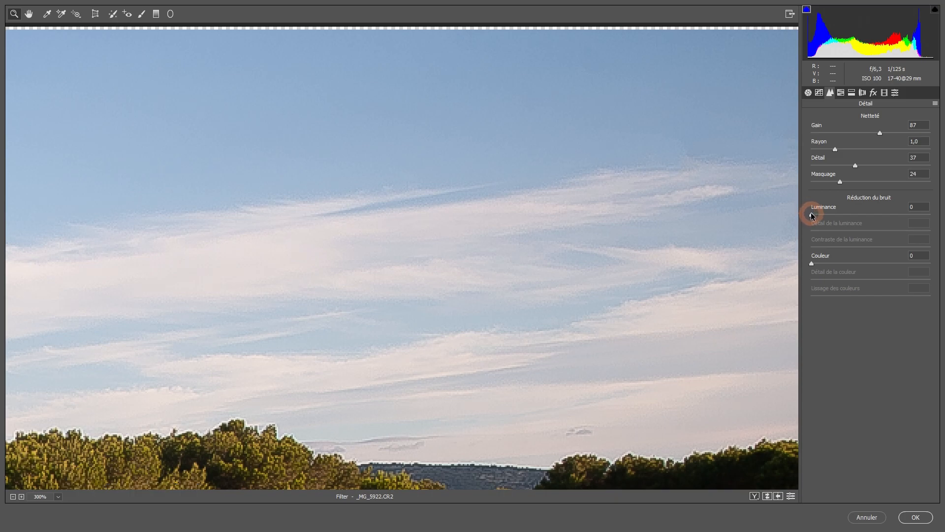
{"action": "left_click_drag", "start_coordinate": [812, 216], "coordinate": [840, 217]}
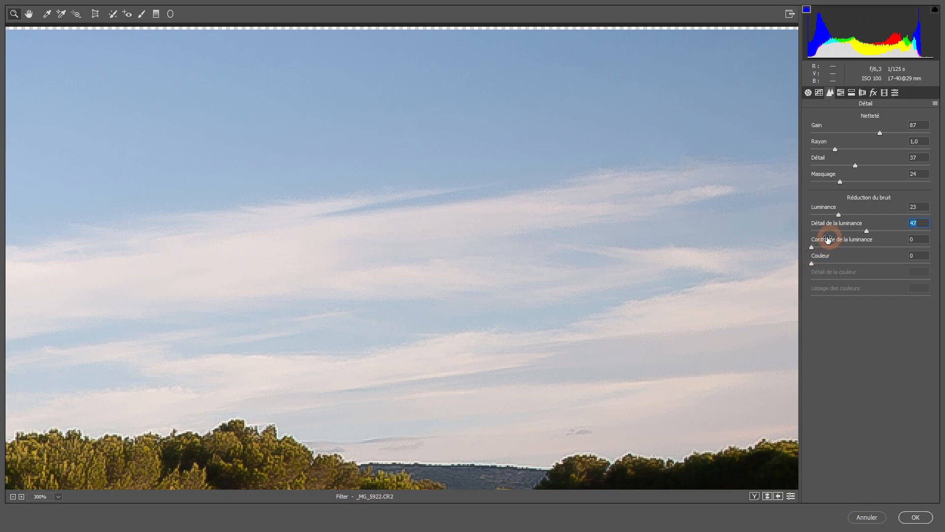
- Set Contraste de la luminance to 10, Couleur to 16, Détail de la couleur to 41 and Lissage des couleurs to 43
{"action": "left_click_drag", "start_coordinate": [816, 254], "coordinate": [841, 265]}
{"action": "left_click_drag", "start_coordinate": [403, 325], "coordinate": [586, 182]}
{"action": "left_click_drag", "start_coordinate": [408, 303], "coordinate": [537, 256]}
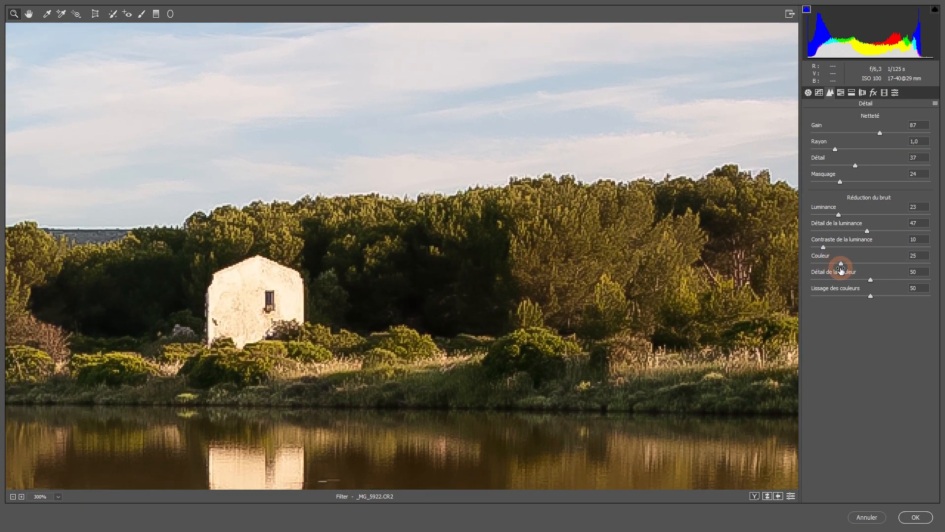
{"action": "left_click_drag", "start_coordinate": [842, 264], "coordinate": [837, 266]}
{"action": "left_click", "coordinate": [608, 239], "text": "alt"}
{"action": "left_click_drag", "start_coordinate": [504, 272], "coordinate": [485, 322]}
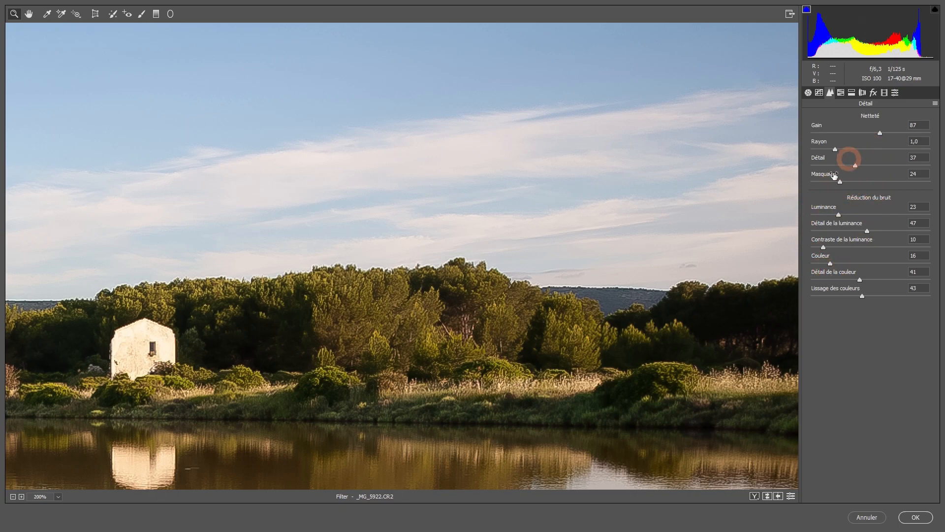
{"action": "left_click_drag", "start_coordinate": [399, 224], "coordinate": [549, 175]}
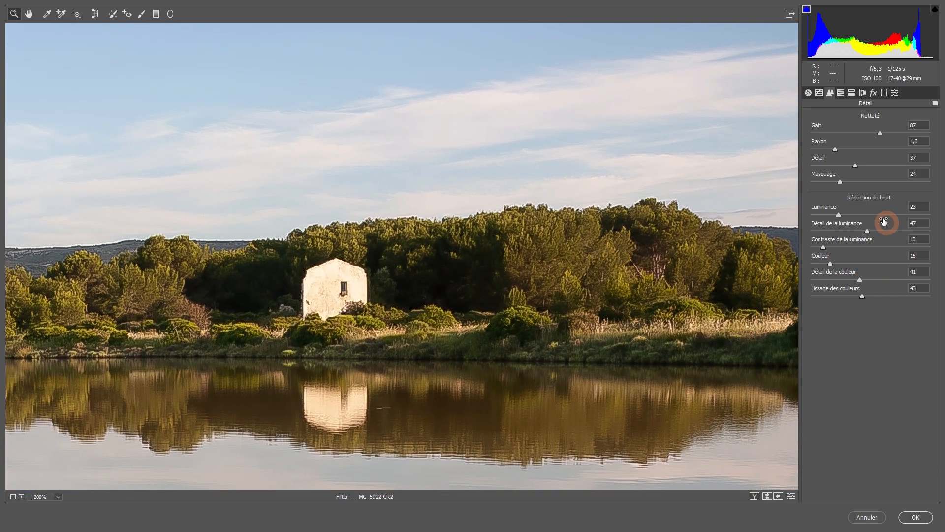
- Reset the noise reduction Luminance and Couleur to 0 and apply the Camera Raw filter to the landscape layer
{"action": "left_click_drag", "start_coordinate": [843, 215], "coordinate": [822, 214]}
{"action": "left_click_drag", "start_coordinate": [826, 261], "coordinate": [778, 266]}
{"action": "left_click_drag", "start_coordinate": [530, 239], "coordinate": [519, 150]}
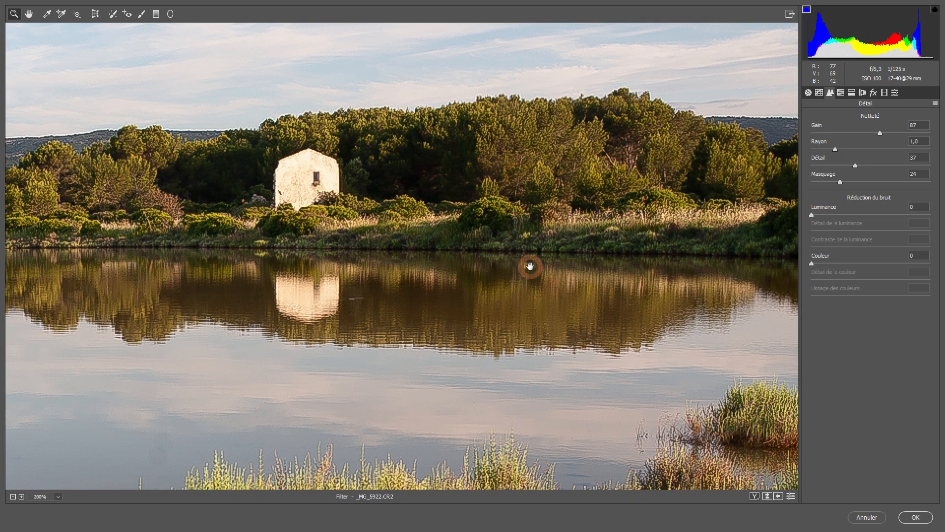
{"action": "left_click_drag", "start_coordinate": [529, 266], "coordinate": [512, 160]}
{"action": "left_click", "coordinate": [922, 521]}
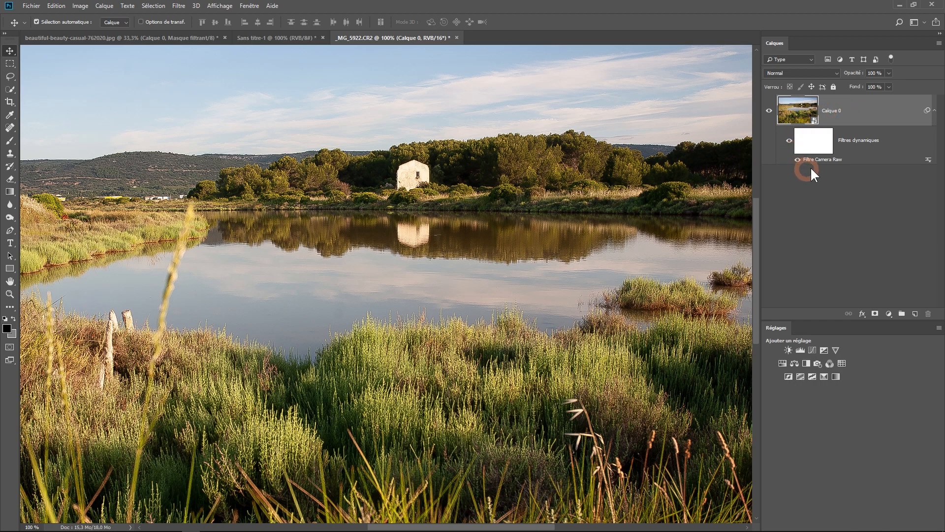
- Select the smart filter mask and set the Camera Raw filter's blending mode to Luminosité
{"action": "left_click", "coordinate": [813, 131]}
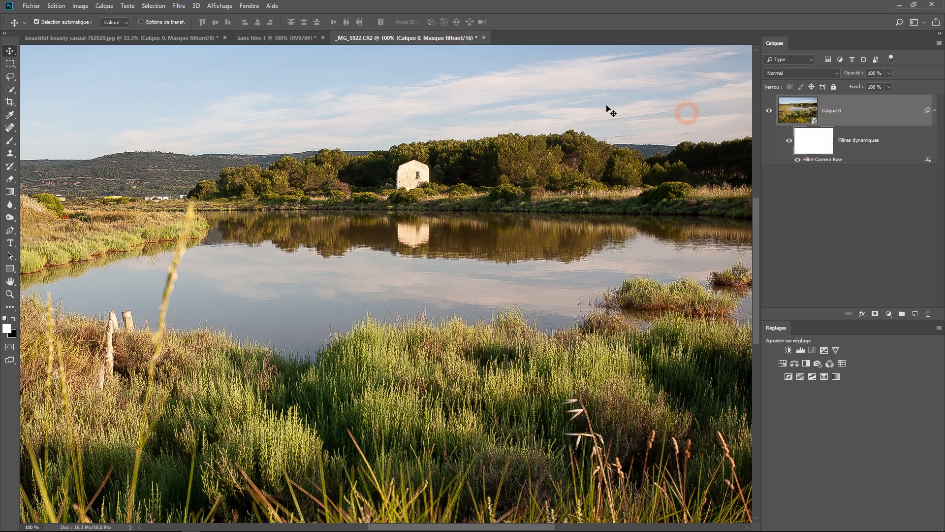
{"action": "left_click", "coordinate": [360, 252]}
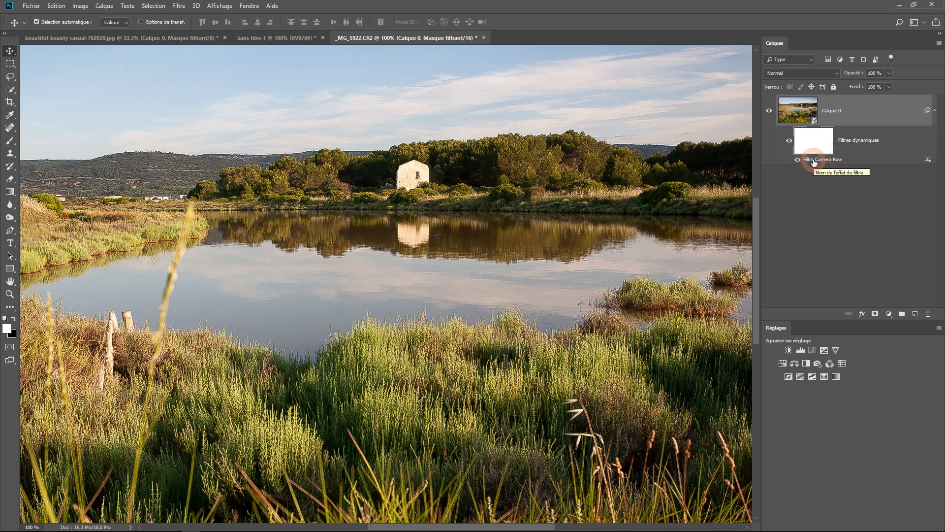
{"action": "double_click", "coordinate": [928, 160]}
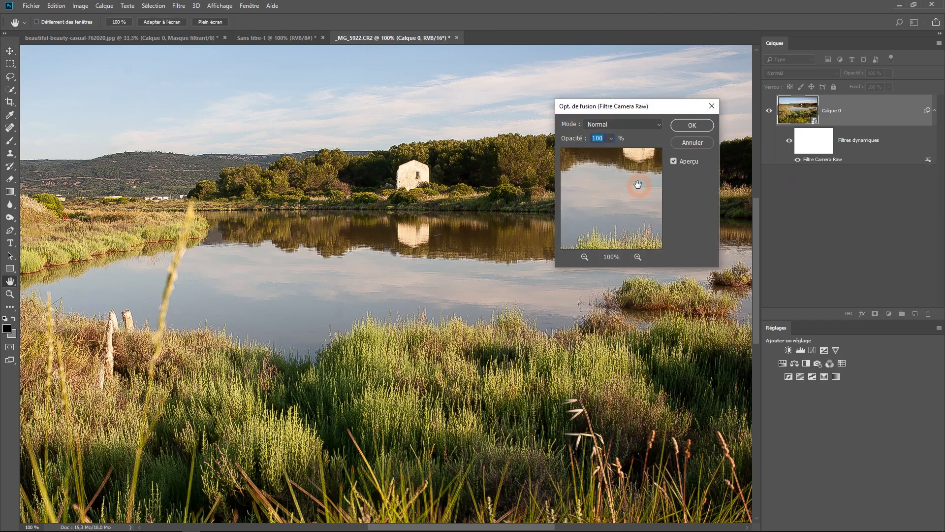
{"action": "left_click", "coordinate": [597, 126]}
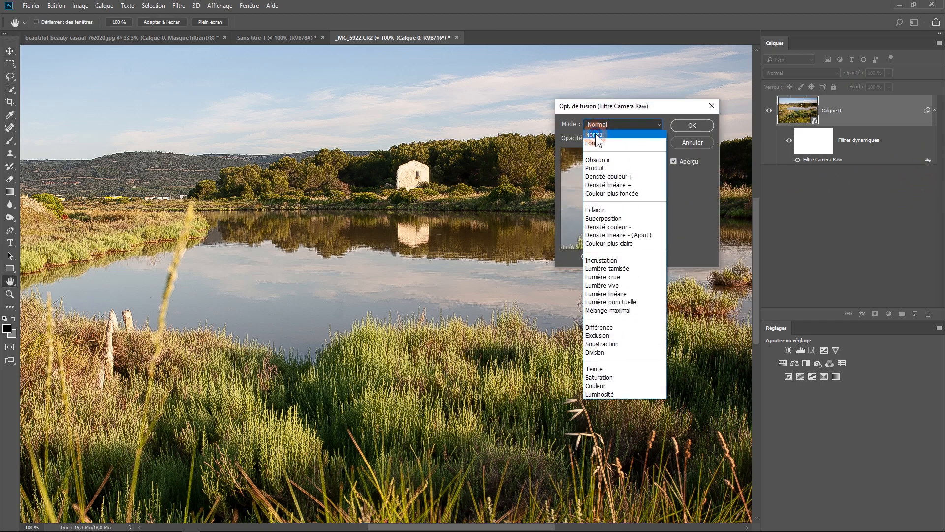
{"action": "left_click", "coordinate": [599, 394]}
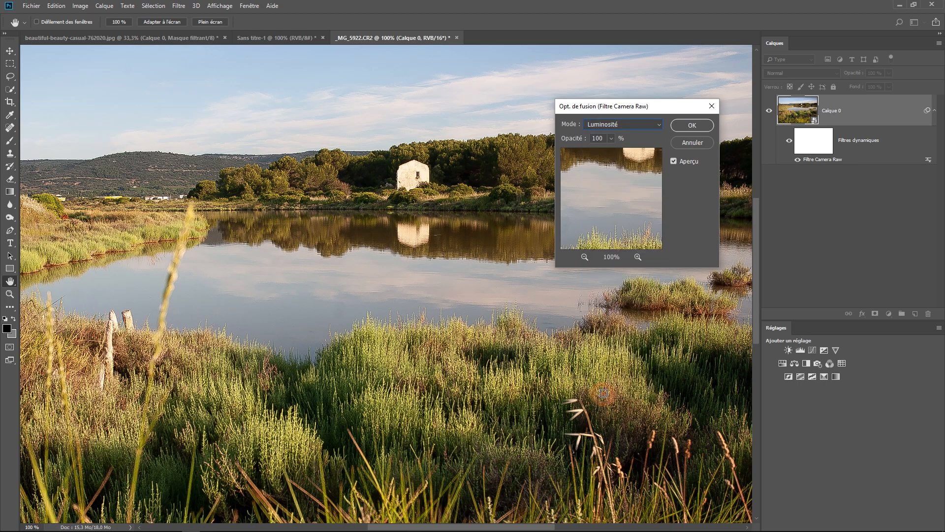
{"action": "left_click", "coordinate": [694, 125]}
{"action": "left_click_drag", "start_coordinate": [540, 144], "coordinate": [529, 281]}
{"action": "left_click", "coordinate": [800, 231]}
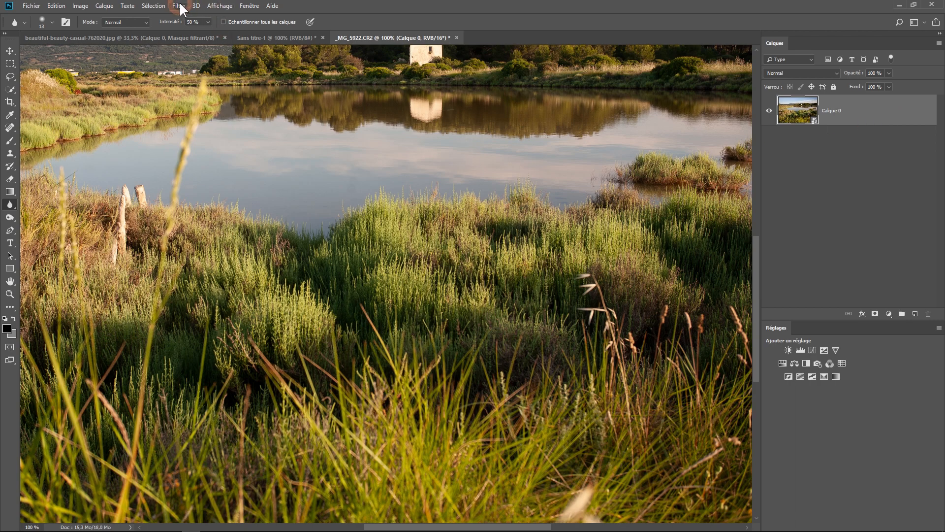
- Try the Contours plus nets filter on the landscape layer and undo it
{"action": "left_click", "coordinate": [179, 7]}
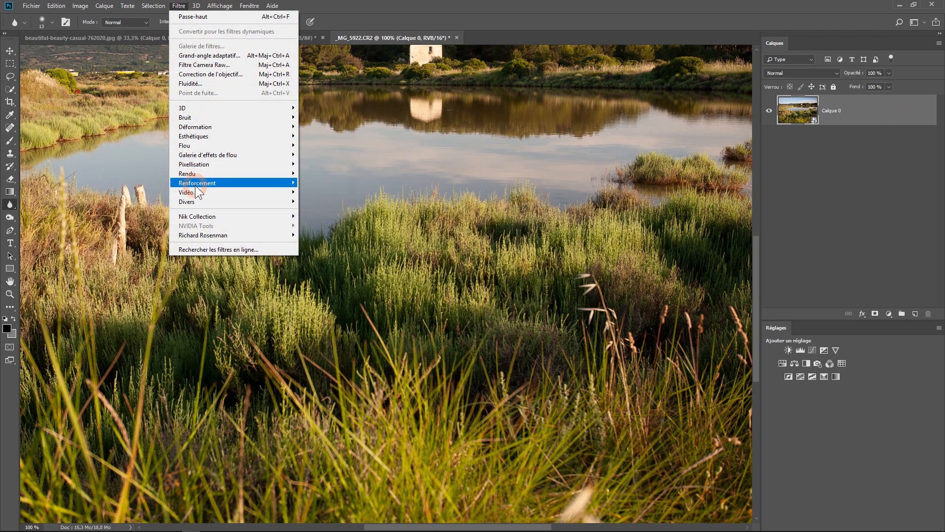
{"action": "left_click", "coordinate": [354, 206]}
{"action": "left_click", "coordinate": [355, 193]}
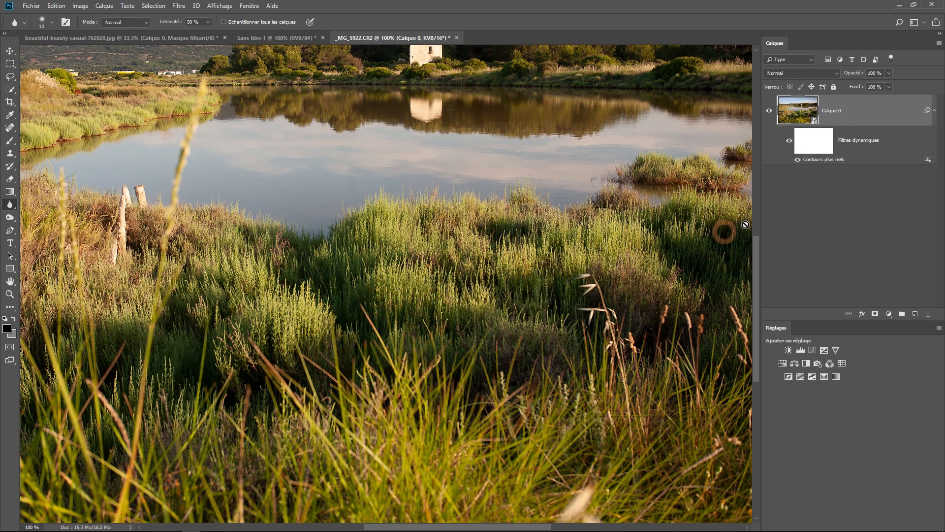
{"action": "key", "text": "ctrl+z"}
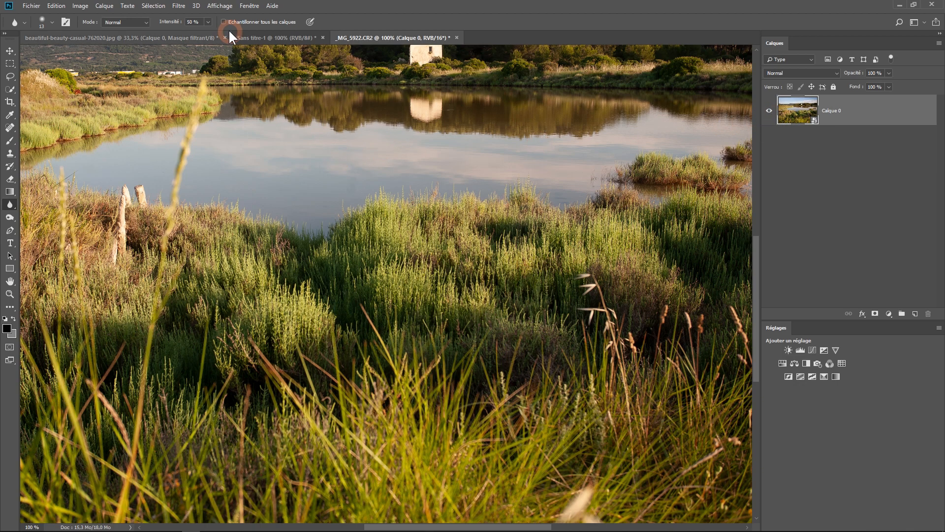
- Try the Encore plus net filter on Calque 0, check the grass and the distant trees, and undo it
{"action": "left_click", "coordinate": [179, 6]}
{"action": "mouse_move", "coordinate": [196, 183]}
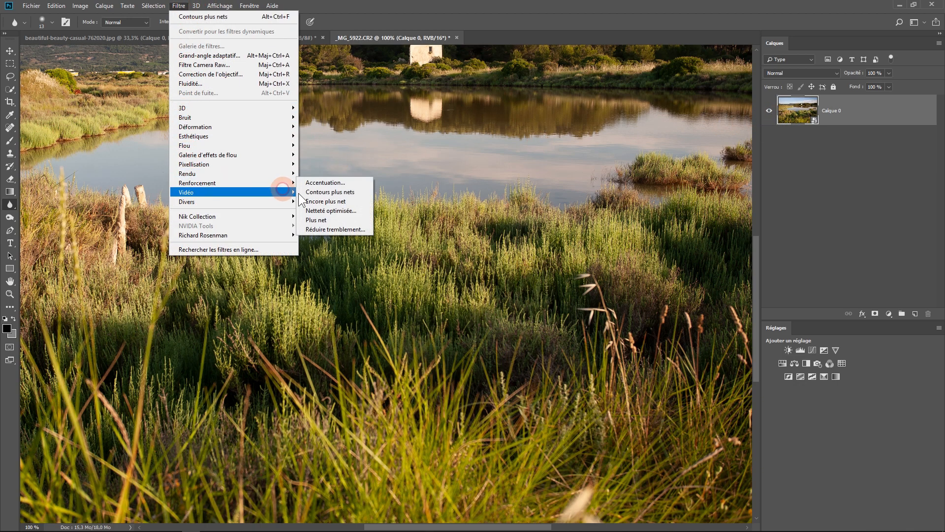
{"action": "left_click", "coordinate": [344, 202]}
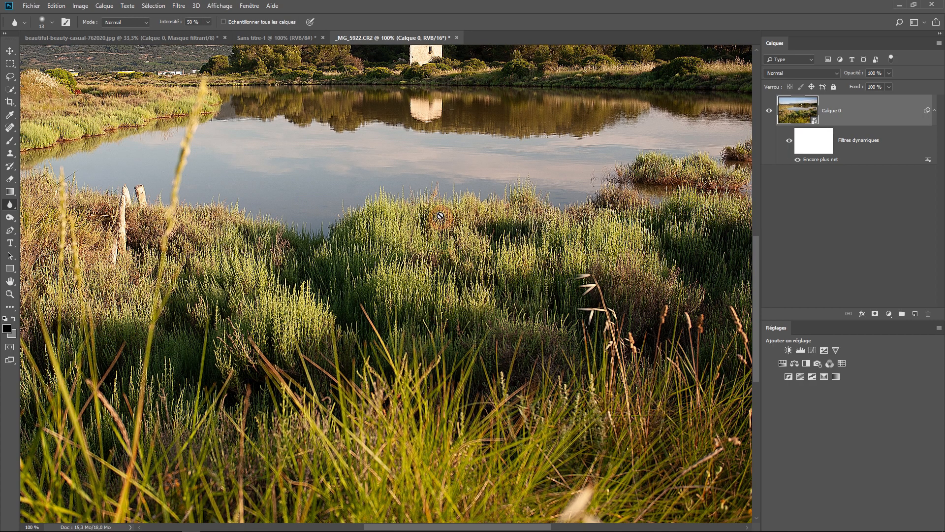
{"action": "scroll", "coordinate": [339, 238], "scroll_direction": "up", "scroll_amount": 5}
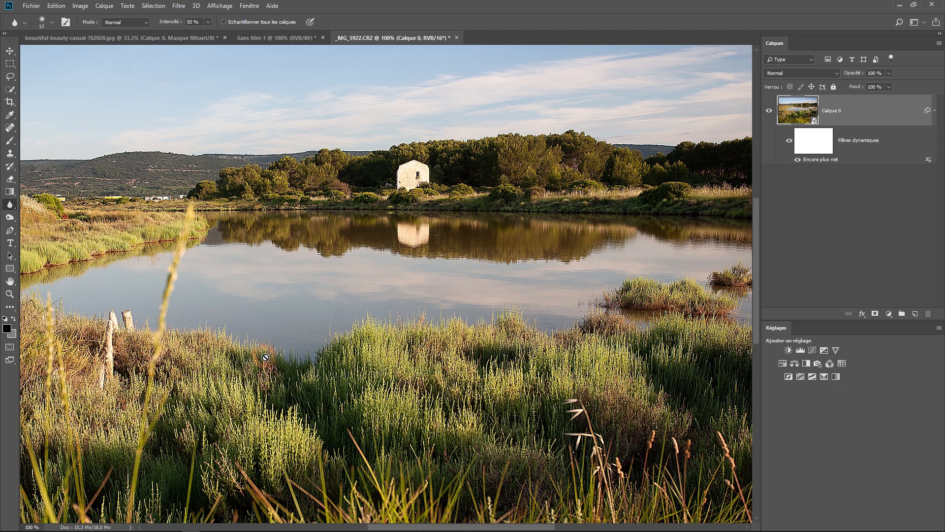
{"action": "key", "text": "ctrl+z"}
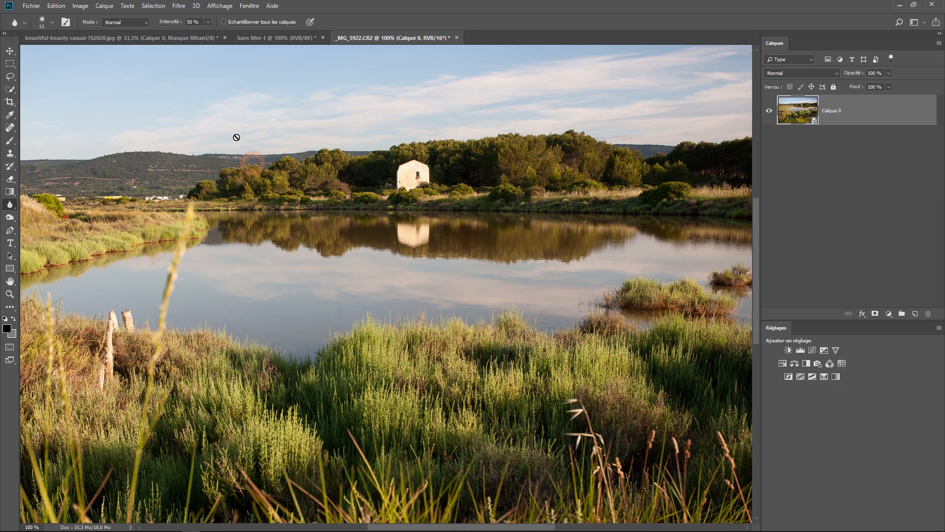
- Try the Plus net filter on the landscape layer and undo it
{"action": "left_click", "coordinate": [178, 6]}
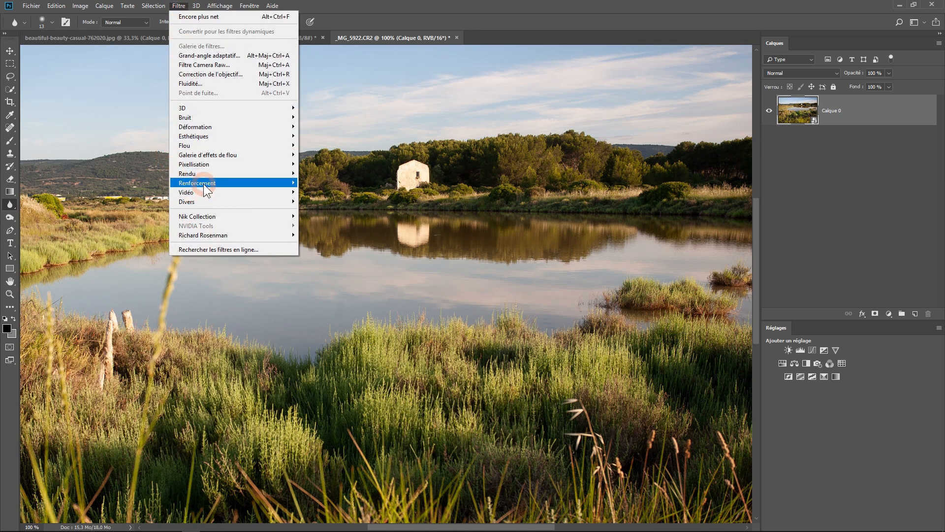
{"action": "mouse_move", "coordinate": [212, 181]}
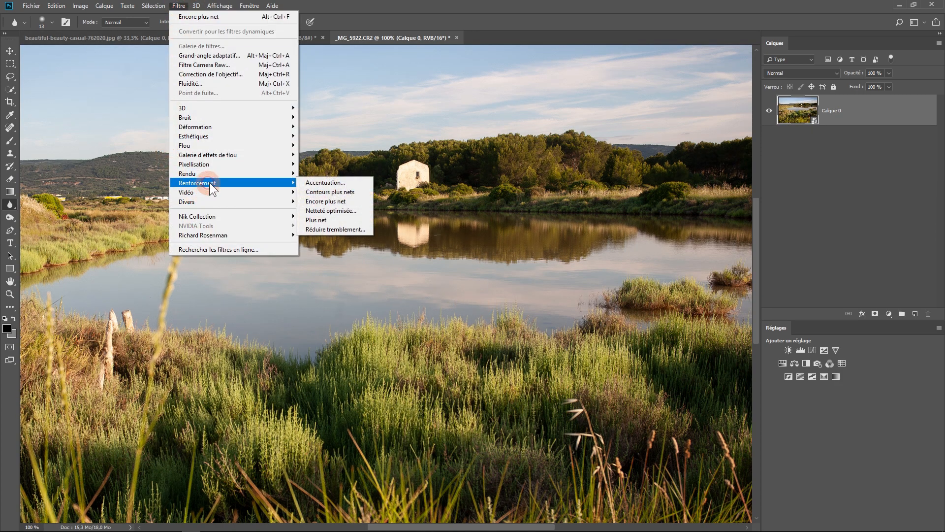
{"action": "left_click", "coordinate": [334, 220]}
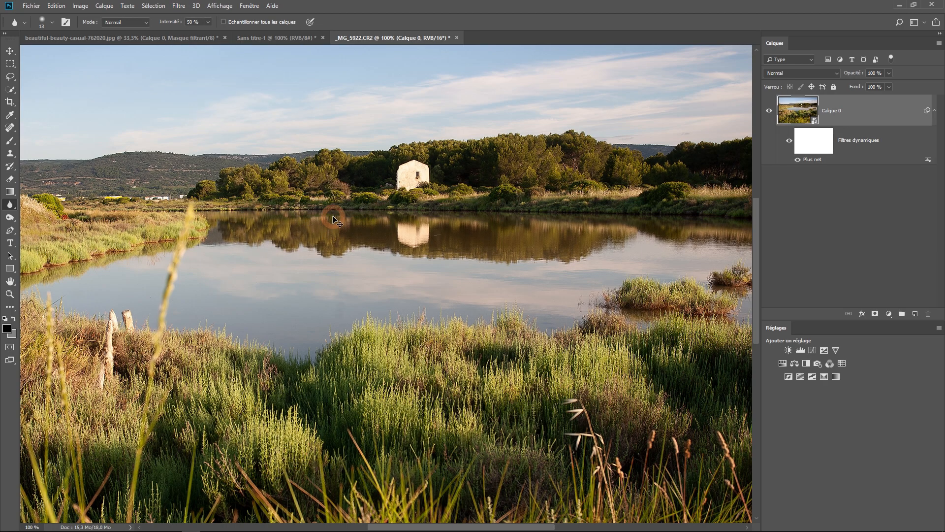
{"action": "key", "text": "ctrl+z"}
- Try the Réduire tremblement filter on the landscape layer
{"action": "left_click", "coordinate": [178, 6]}
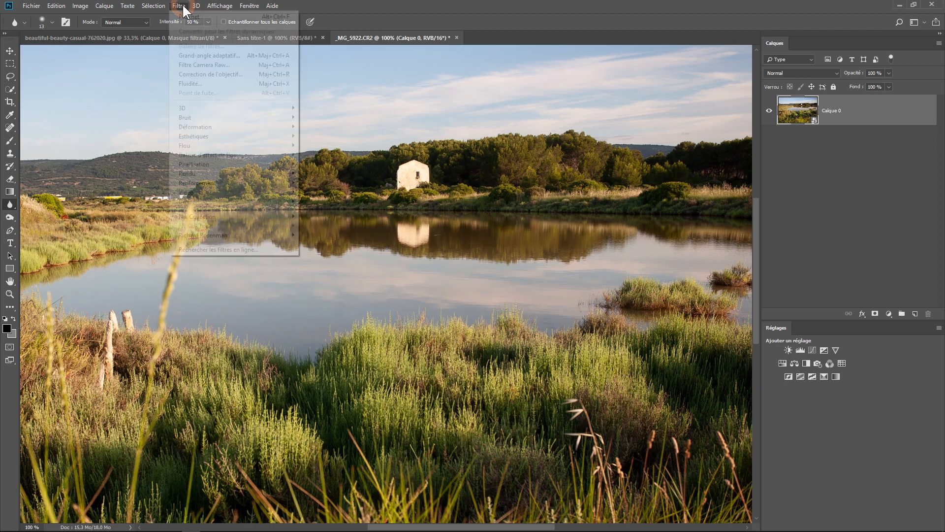
{"action": "mouse_move", "coordinate": [195, 186]}
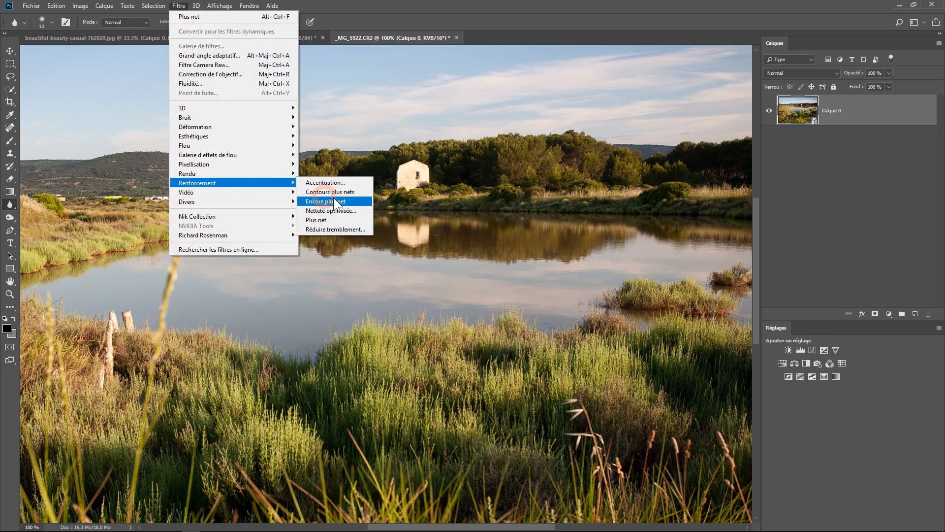
{"action": "left_click", "coordinate": [335, 229]}
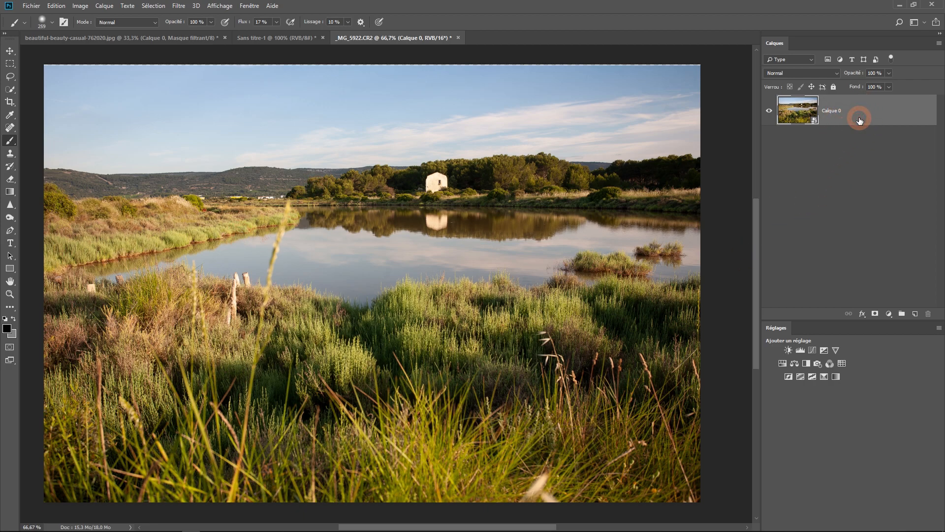
- Duplicate the landscape layer Calque 0
{"action": "key", "text": "ctrl+j"}
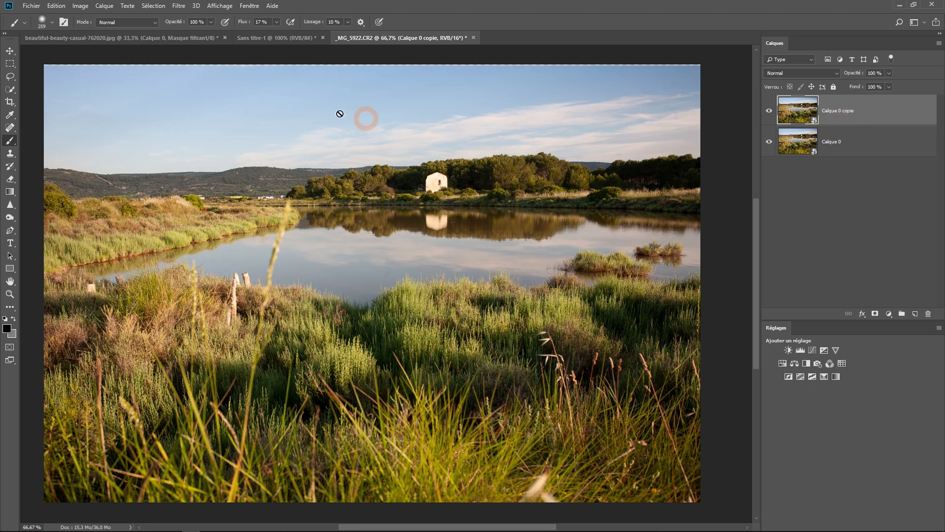
- Apply a Passe-haut filter with a radius of 2,2 pixels to the Calque 0 copie layer
{"action": "left_click", "coordinate": [181, 6]}
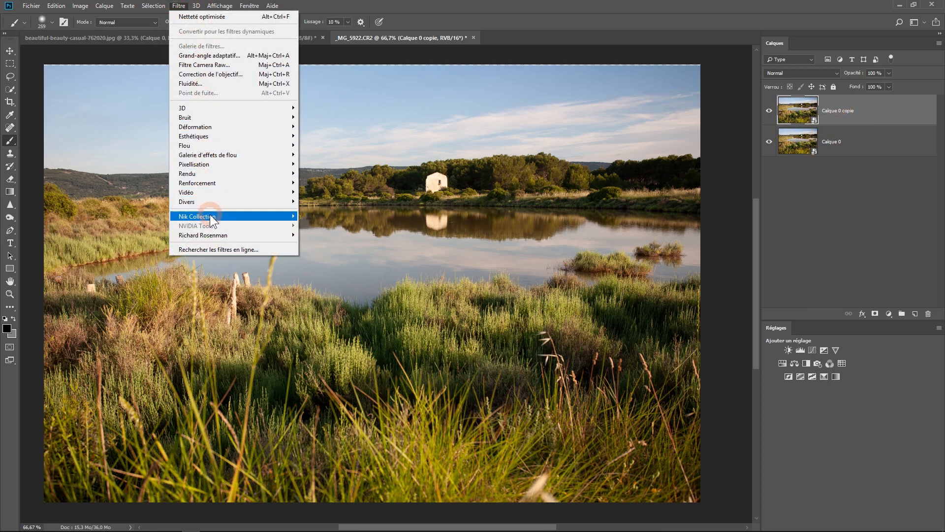
{"action": "mouse_move", "coordinate": [207, 202]}
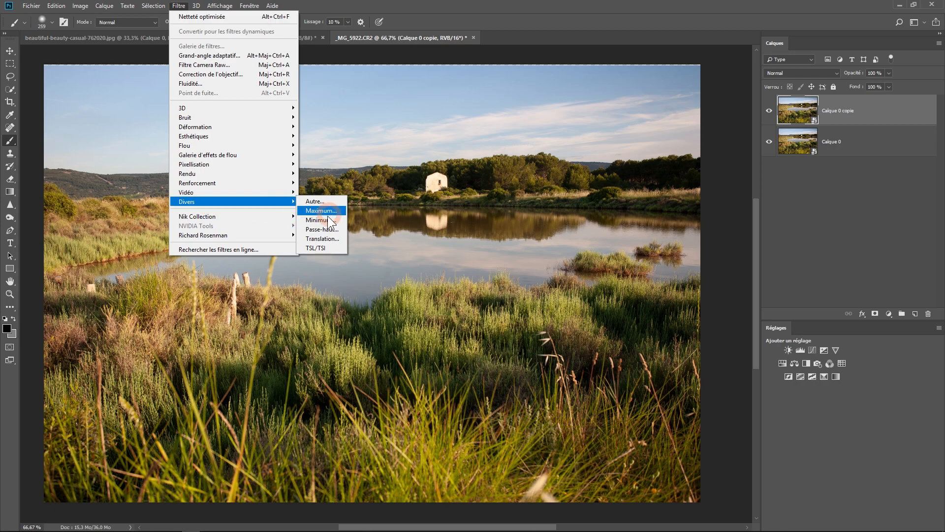
{"action": "left_click", "coordinate": [321, 231]}
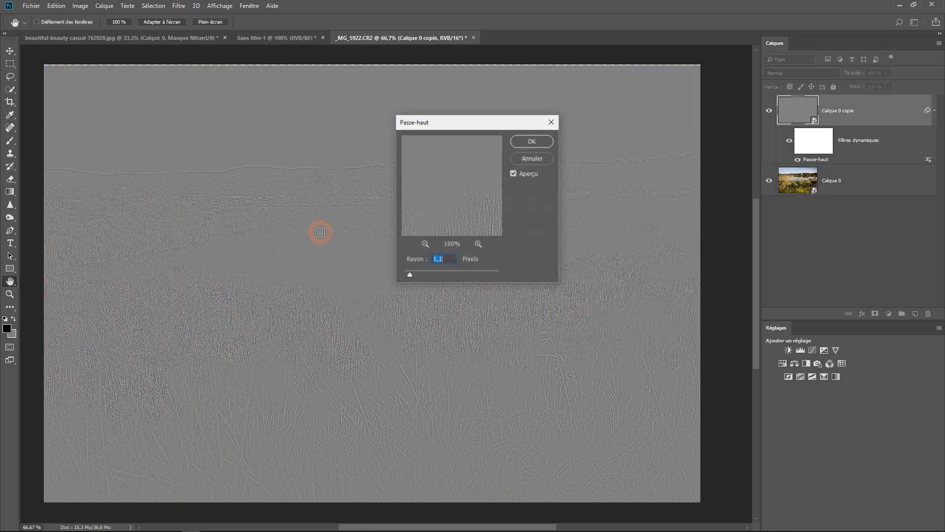
{"action": "left_click", "coordinate": [424, 260]}
{"action": "left_click_drag", "start_coordinate": [411, 274], "coordinate": [436, 275]}
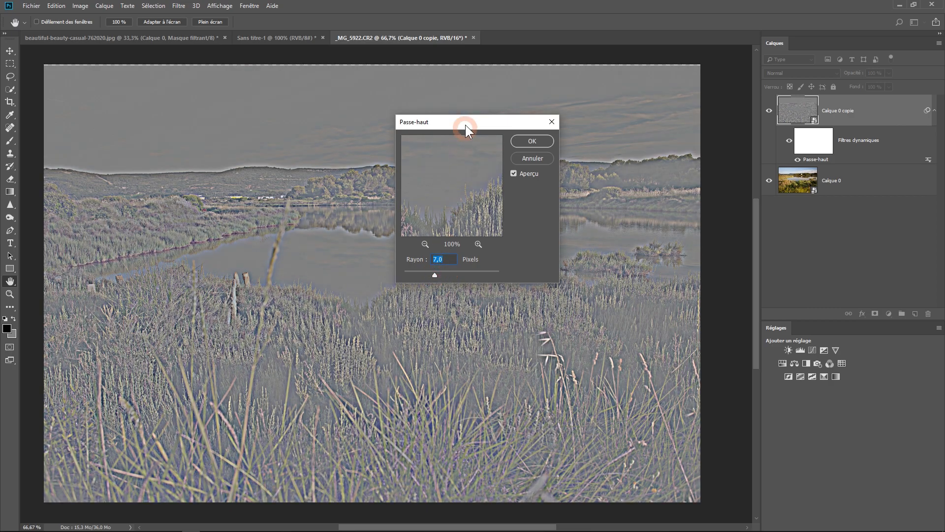
{"action": "left_click_drag", "start_coordinate": [465, 128], "coordinate": [532, 176]}
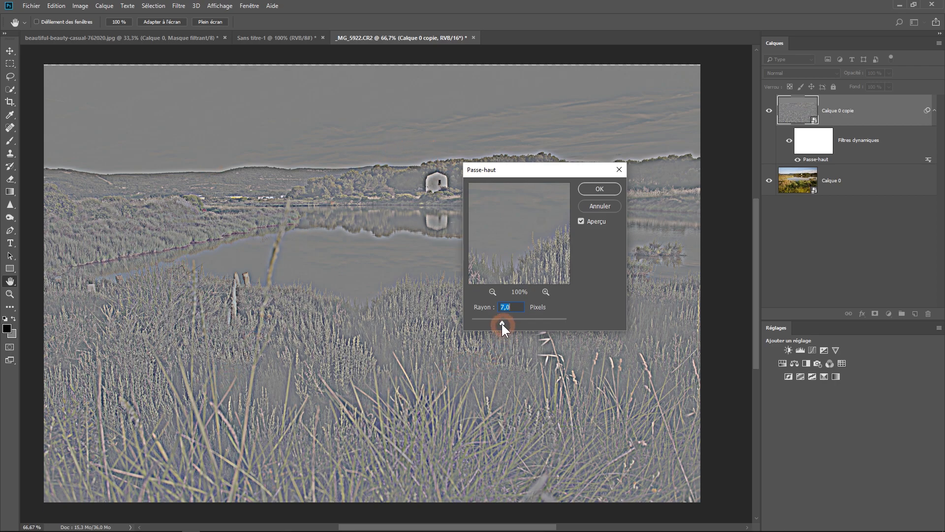
{"action": "left_click_drag", "start_coordinate": [499, 322], "coordinate": [496, 321]}
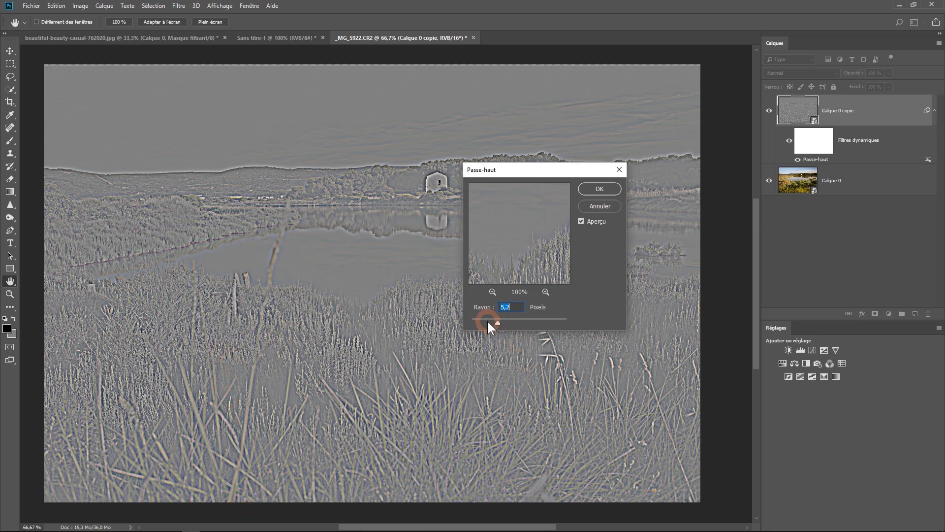
{"action": "left_click_drag", "start_coordinate": [493, 322], "coordinate": [485, 322]}
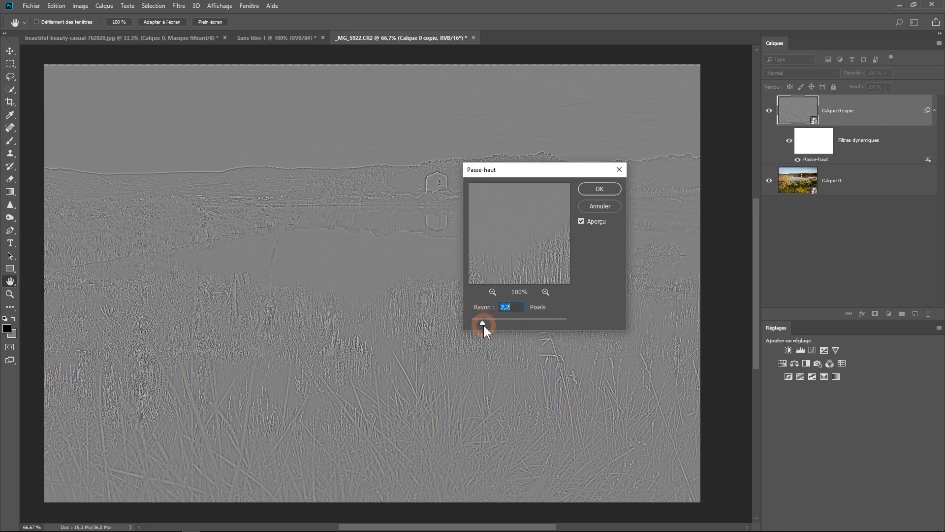
{"action": "left_click_drag", "start_coordinate": [525, 176], "coordinate": [455, 245]}
{"action": "left_click", "coordinate": [531, 258]}
{"action": "key", "text": "b"}
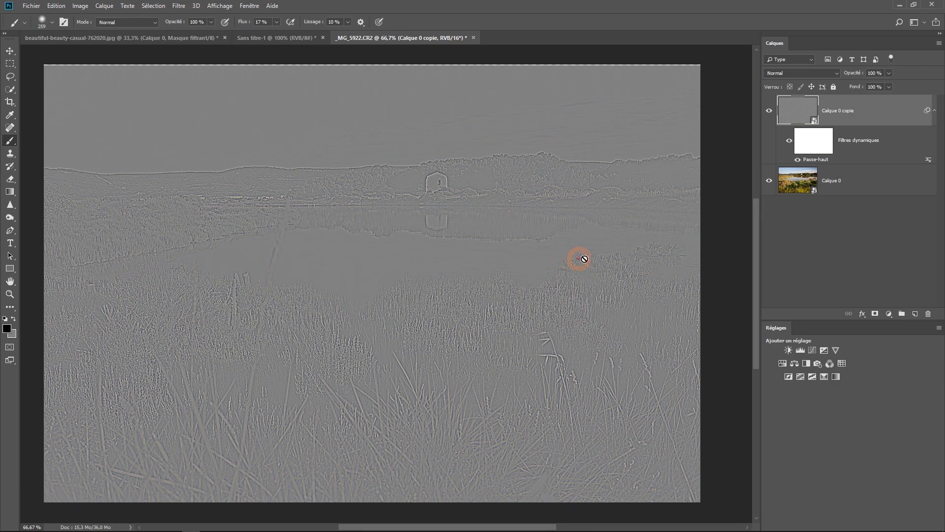
- Set the blend mode of Calque 0 copie to Incrustation and compare the grass with and without the layer
{"action": "left_click", "coordinate": [785, 74]}
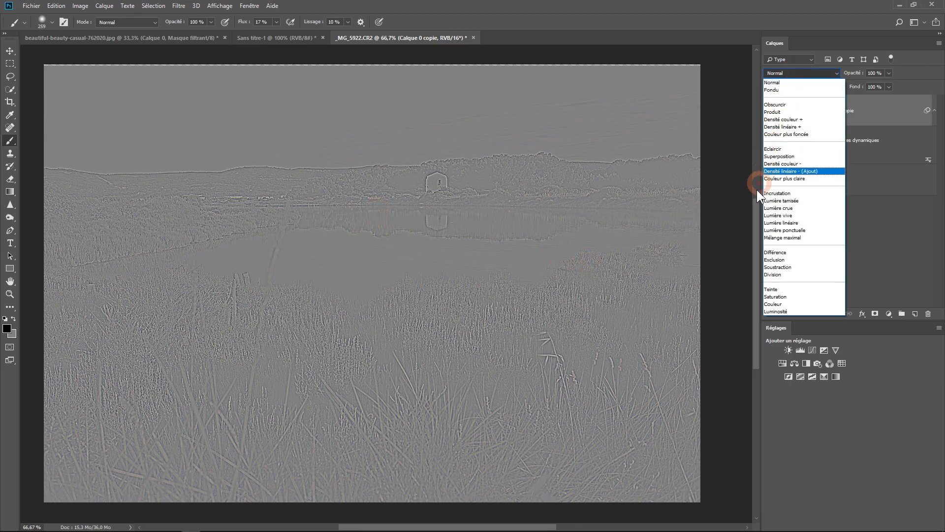
{"action": "left_click", "coordinate": [775, 194]}
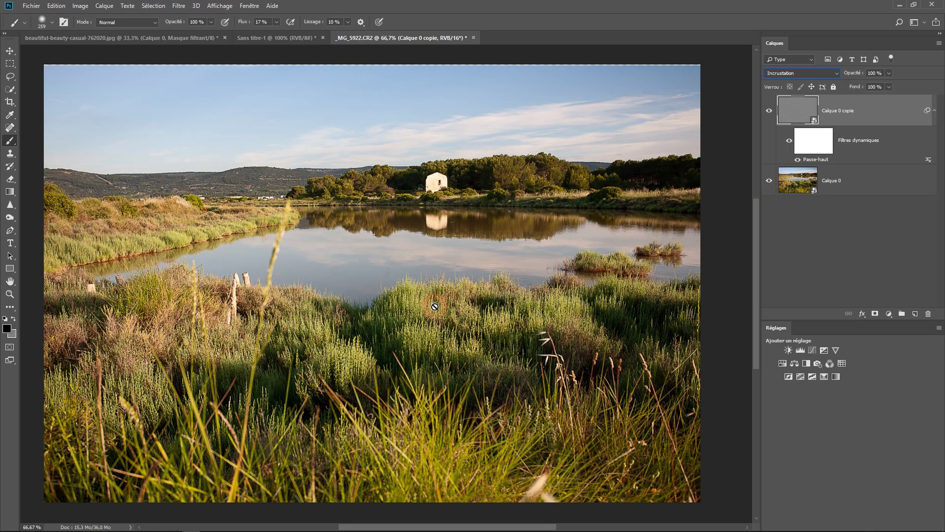
{"action": "scroll", "coordinate": [436, 313], "scroll_direction": "up", "scroll_amount": 2}
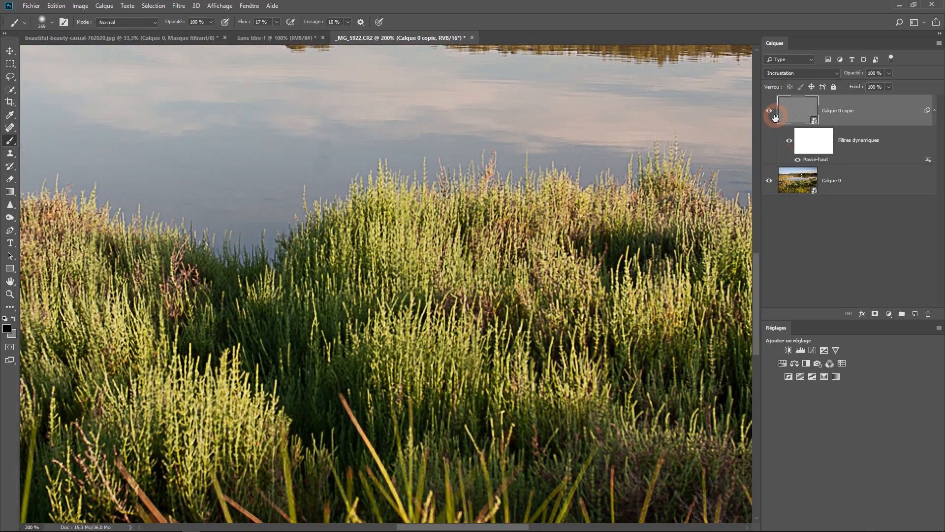
{"action": "left_click", "coordinate": [769, 111]}
{"action": "left_click", "coordinate": [769, 111]}
{"action": "left_click", "coordinate": [769, 110]}
{"action": "left_click", "coordinate": [768, 109]}
{"action": "scroll", "coordinate": [458, 292], "scroll_direction": "down", "scroll_amount": 2}
{"action": "left_click_drag", "start_coordinate": [445, 273], "coordinate": [477, 321]}
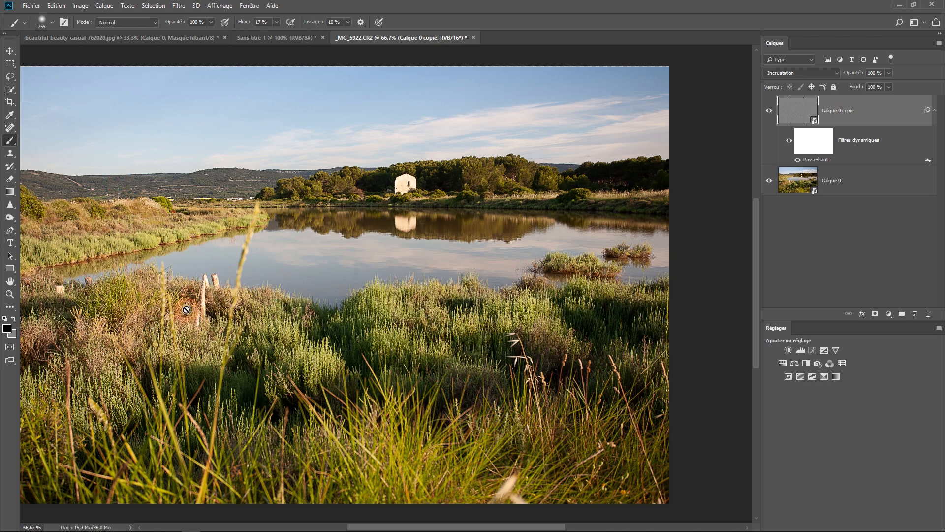
- Add an inverted layer mask to Calque 0 copie, reveal the sharpening on the foreground grass with a white brush, and compare before and after
{"action": "left_click", "coordinate": [875, 313]}
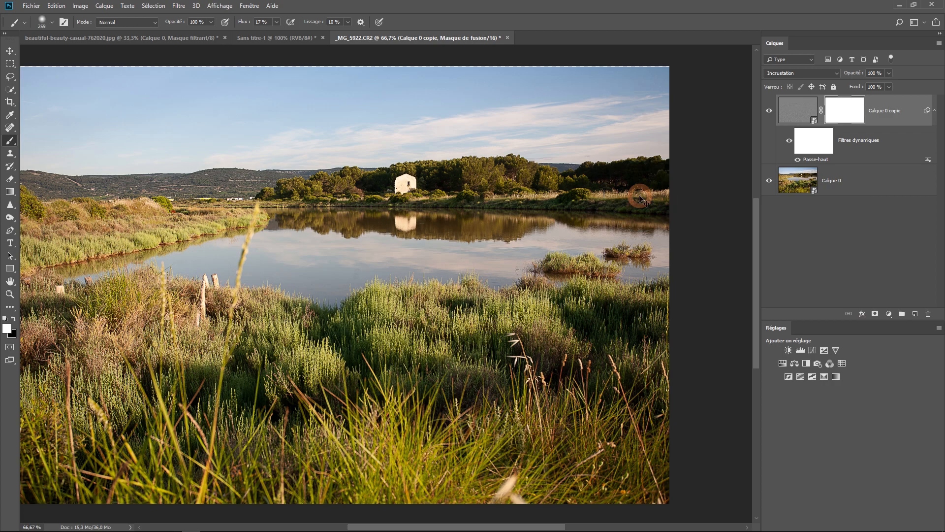
{"action": "key", "text": "ctrl+i"}
{"action": "left_click_drag", "start_coordinate": [302, 232], "coordinate": [334, 237]}
{"action": "mouse_move", "coordinate": [437, 338]}
{"action": "left_mouse_down"}
{"action": "mouse_move", "coordinate": [306, 362]}
{"action": "mouse_move", "coordinate": [523, 369]}
{"action": "mouse_move", "coordinate": [423, 353]}
{"action": "mouse_move", "coordinate": [600, 359]}
{"action": "left_mouse_up"}
{"action": "mouse_move", "coordinate": [267, 398]}
{"action": "left_mouse_down"}
{"action": "mouse_move", "coordinate": [290, 380]}
{"action": "mouse_move", "coordinate": [232, 381]}
{"action": "mouse_move", "coordinate": [634, 313]}
{"action": "left_mouse_up"}
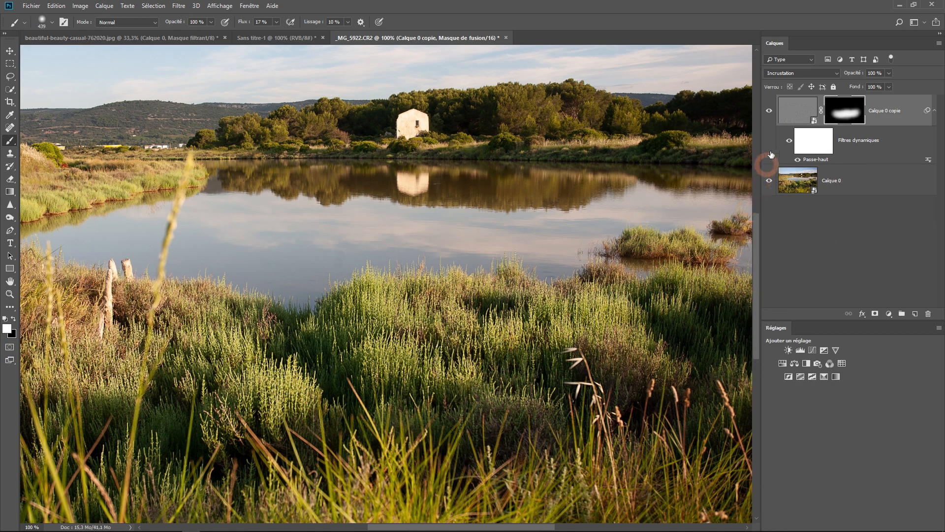
{"action": "left_click", "coordinate": [772, 114]}
{"action": "left_click", "coordinate": [772, 113]}
{"action": "left_click", "coordinate": [772, 113]}
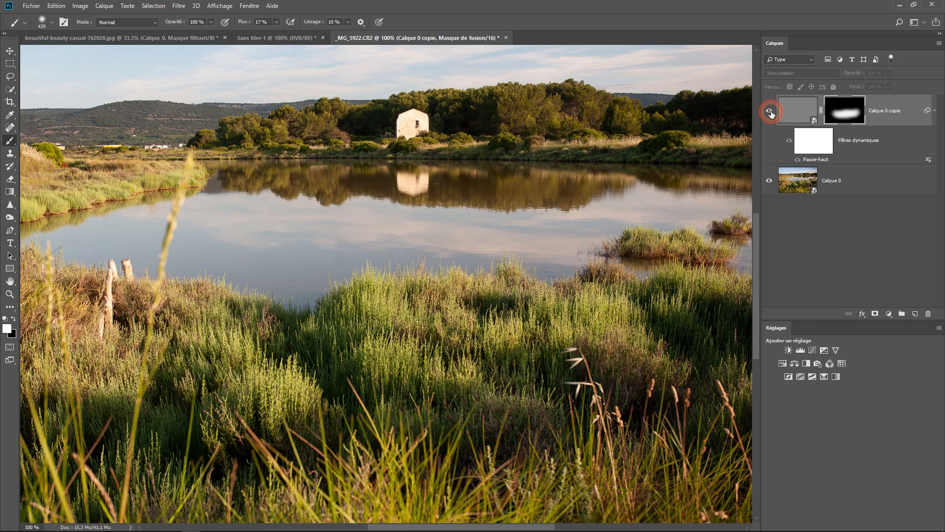
{"action": "left_click", "coordinate": [771, 113]}
{"action": "key", "text": "ctrl+minus"}
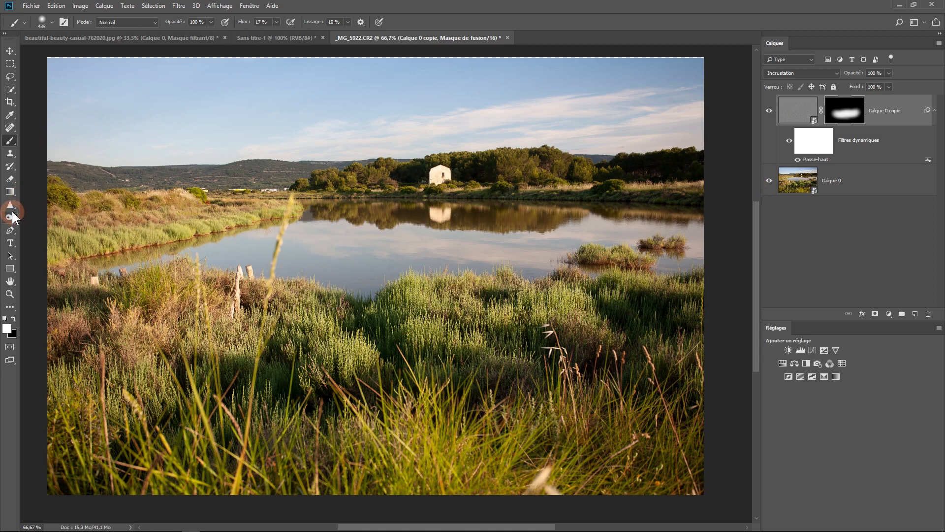
- Choose the Netteté tool and add a new empty layer directly above Calque 0
{"action": "left_click", "coordinate": [10, 206]}
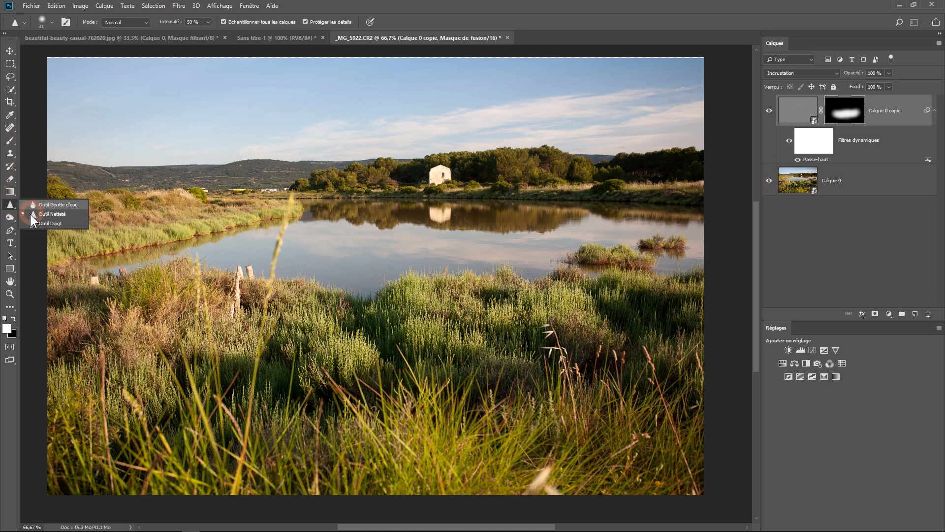
{"action": "left_click", "coordinate": [54, 214]}
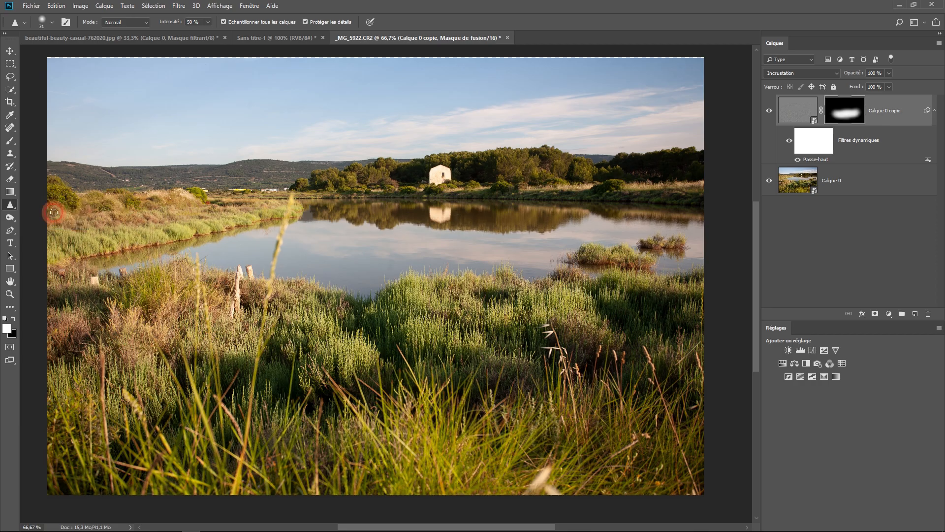
{"action": "left_click", "coordinate": [785, 192]}
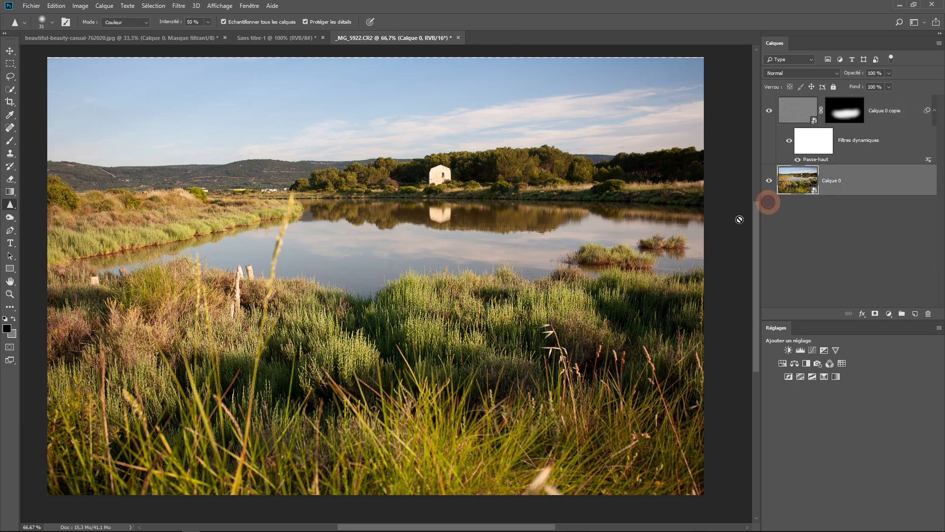
{"action": "left_click", "coordinate": [495, 377]}
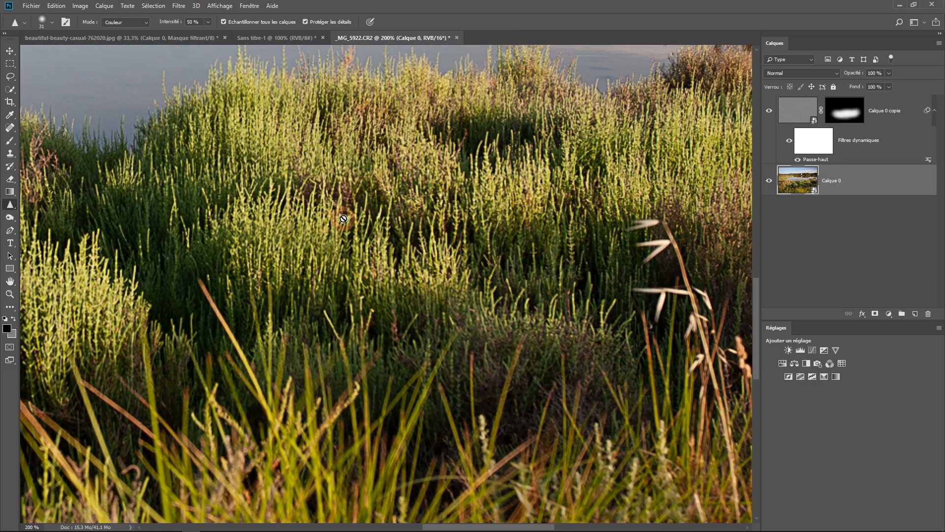
{"action": "left_click_drag", "start_coordinate": [239, 188], "coordinate": [284, 270]}
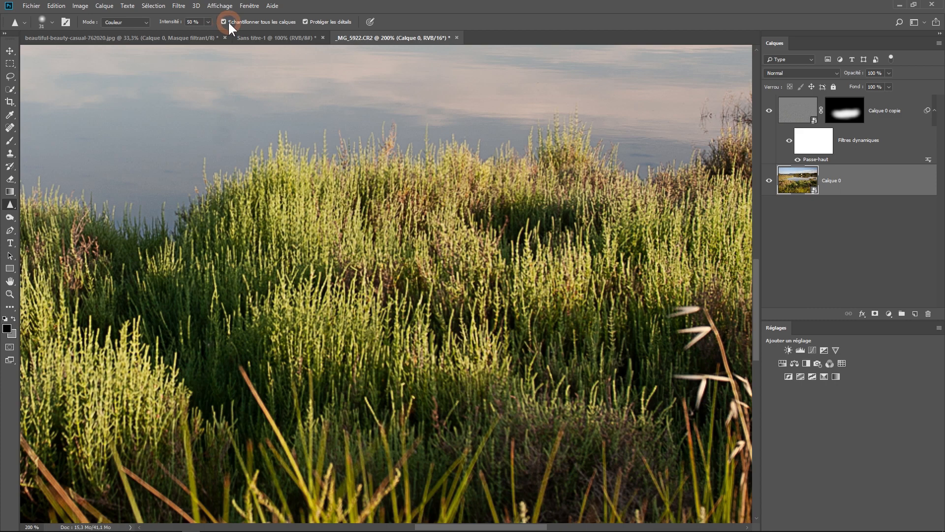
{"action": "left_click", "coordinate": [850, 180]}
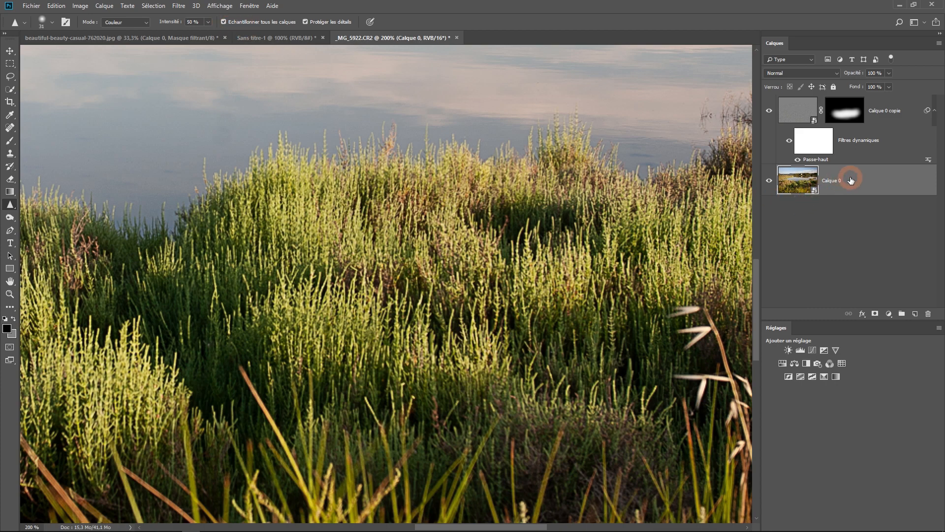
{"action": "left_click", "coordinate": [915, 316]}
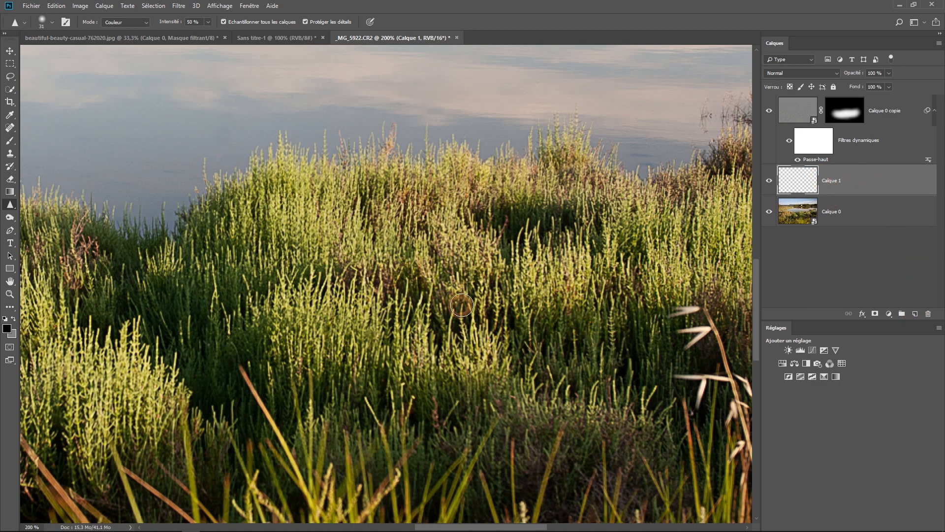
- Try a Netteté stroke over the grass on the empty layer, undo it, and set the tool's mode to Normal
{"action": "mouse_move", "coordinate": [330, 284]}
{"action": "left_mouse_down"}
{"action": "mouse_move", "coordinate": [368, 285]}
{"action": "mouse_move", "coordinate": [413, 251]}
{"action": "mouse_move", "coordinate": [320, 212]}
{"action": "mouse_move", "coordinate": [444, 345]}
{"action": "mouse_move", "coordinate": [594, 175]}
{"action": "mouse_move", "coordinate": [190, 348]}
{"action": "left_mouse_up"}
{"action": "key", "text": "ctrl+z"}
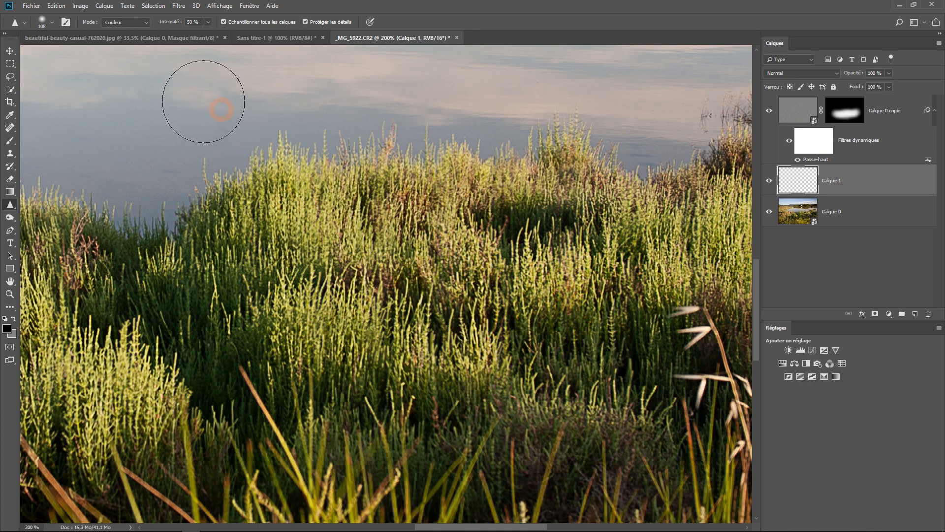
{"action": "left_click", "coordinate": [122, 21]}
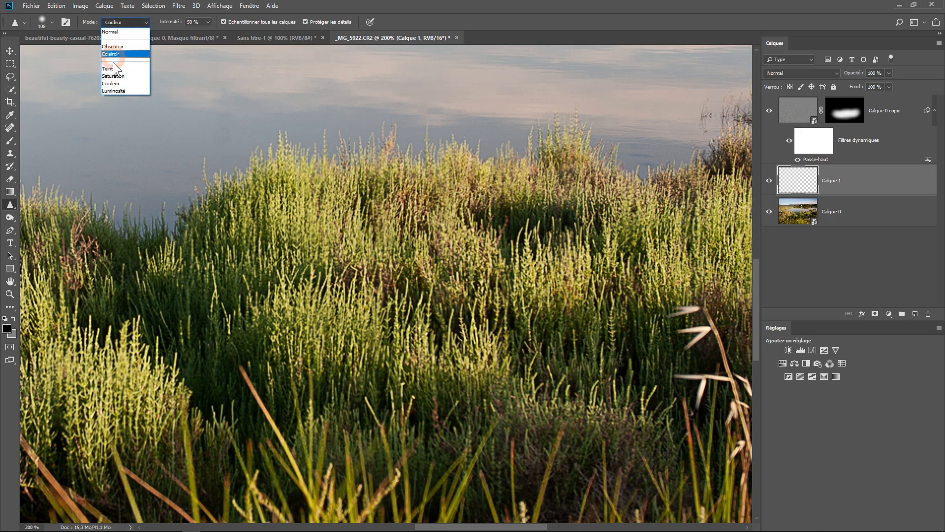
{"action": "left_click", "coordinate": [113, 32]}
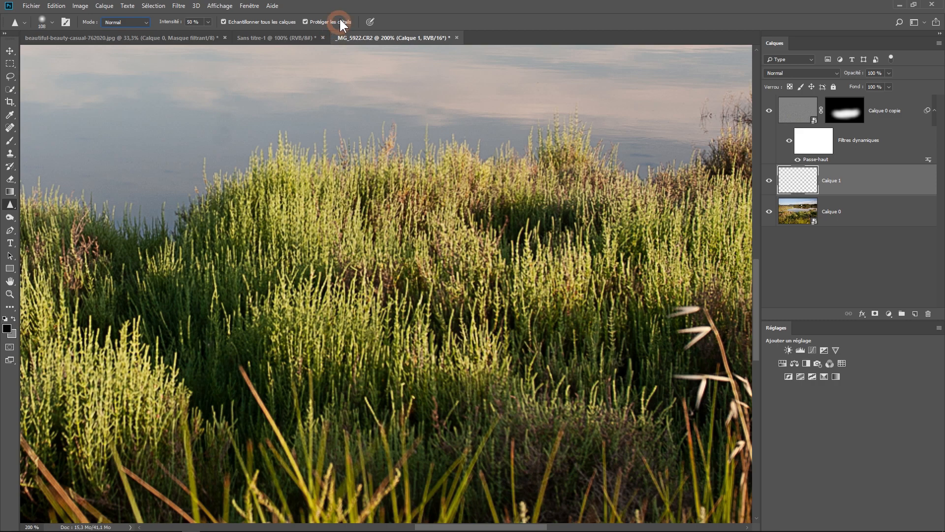
- Switch from the Netteté tool to the Goutte d'eau tool
{"action": "right_click", "coordinate": [8, 206]}
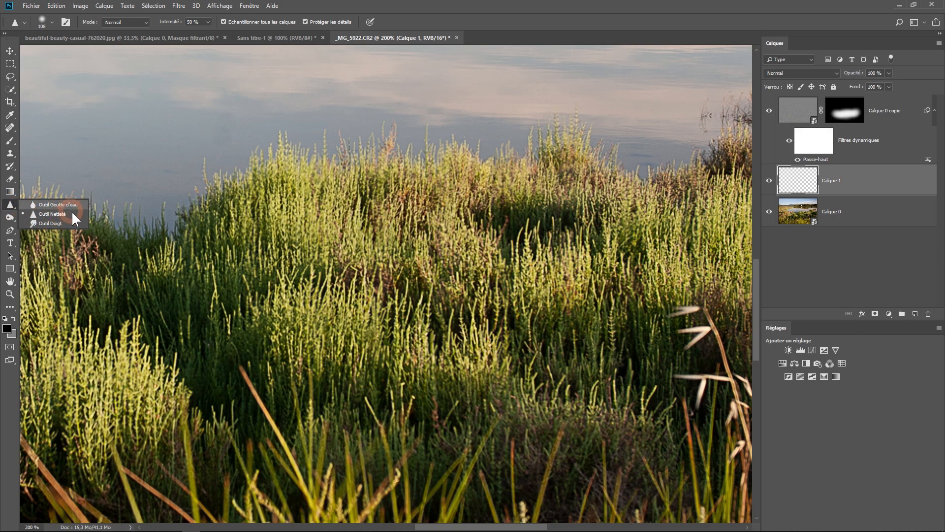
{"action": "left_click", "coordinate": [40, 206]}
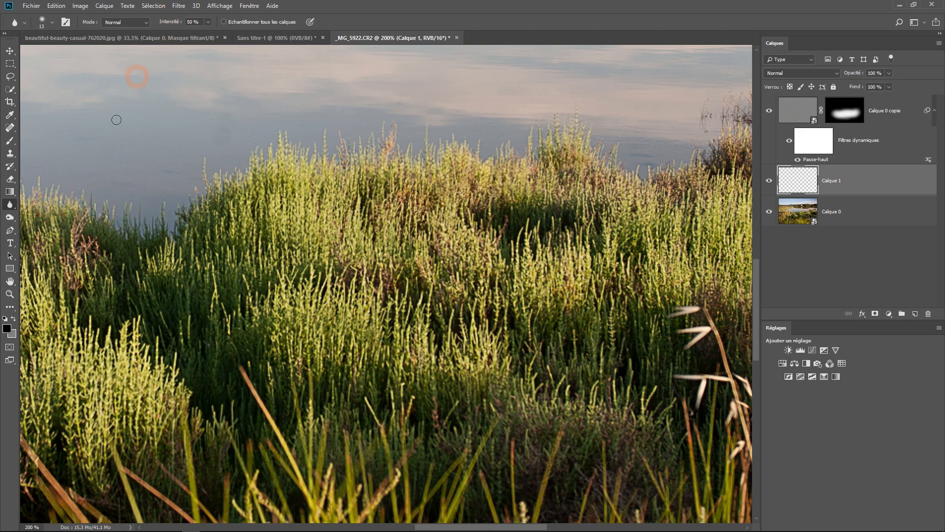
{"action": "right_click", "coordinate": [10, 206]}
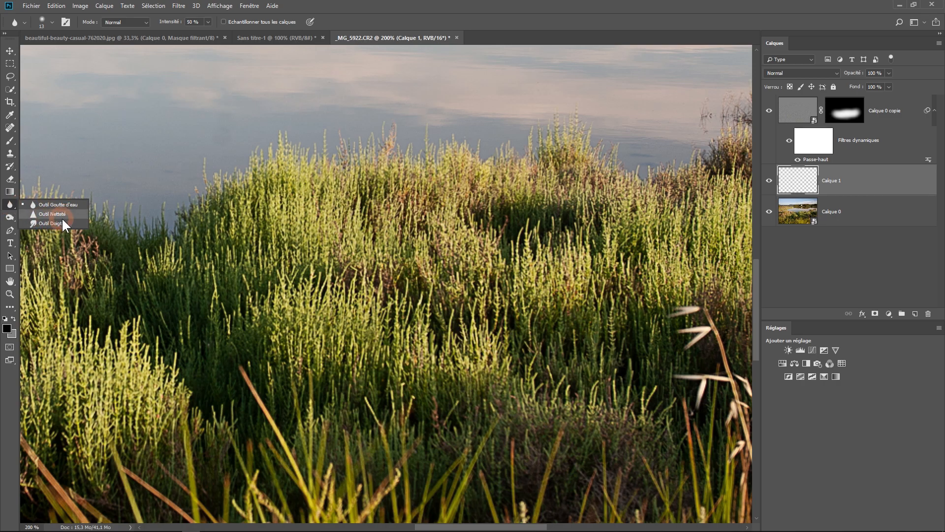
{"action": "left_click", "coordinate": [479, 7]}
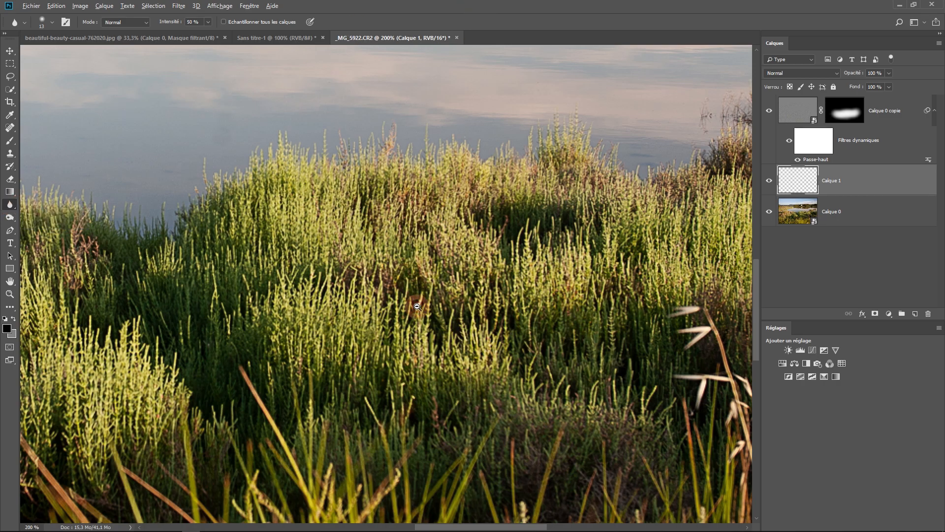